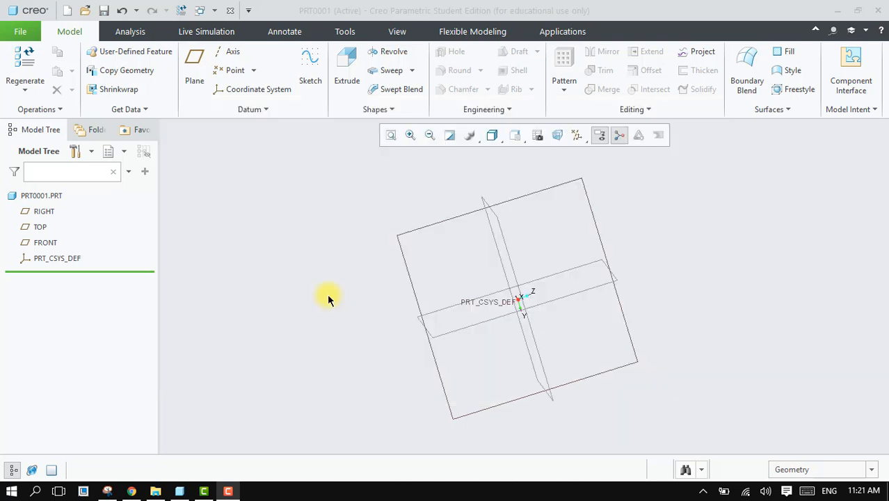
- Create a new sketch on the RIGHT datum plane and view it square-on
{"action": "left_click", "coordinate": [310, 64]}
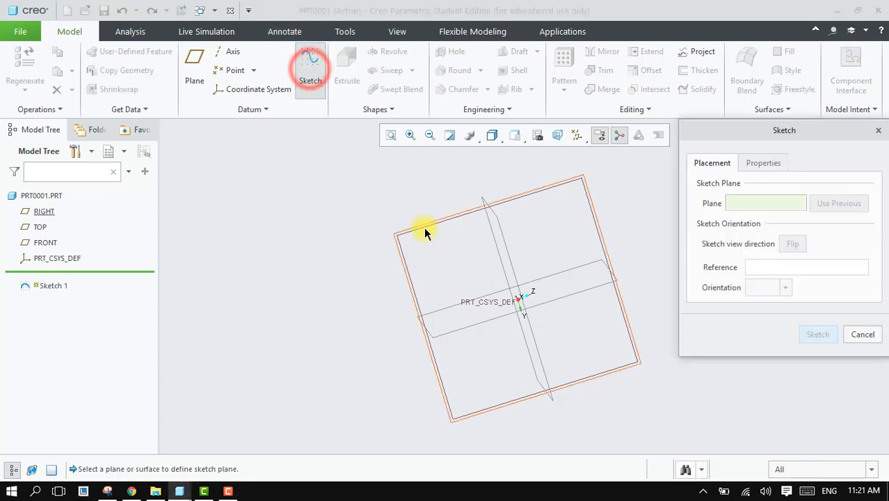
{"action": "left_click", "coordinate": [426, 233]}
{"action": "left_click", "coordinate": [814, 334]}
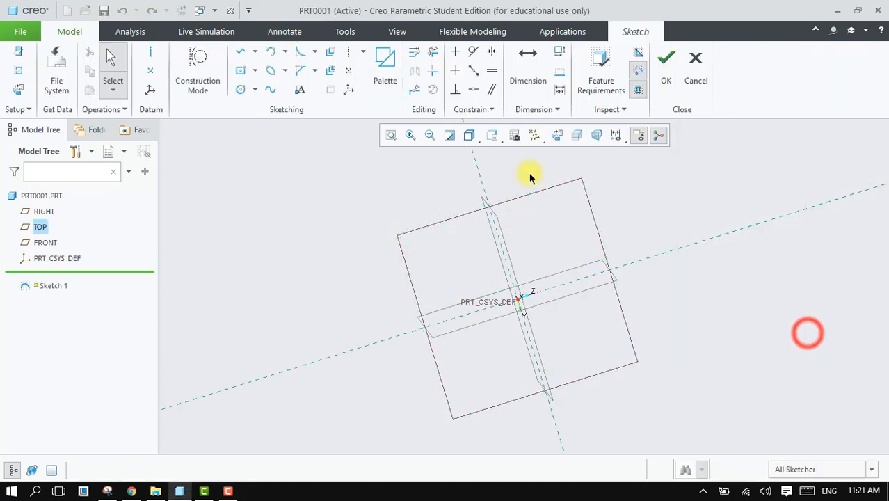
{"action": "left_click", "coordinate": [557, 135]}
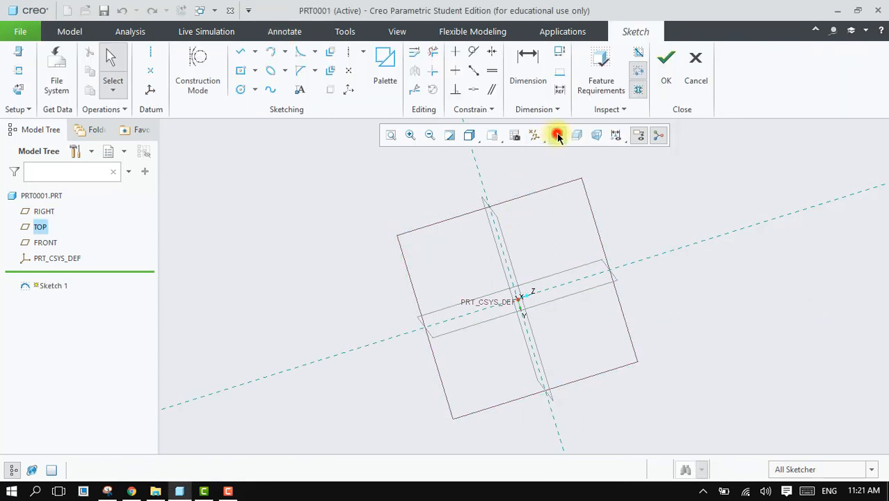
- Draw a five-point S-shaped spline that starts, ends and crosses near the origin on the horizontal reference, cresting first and dipping second
{"action": "left_click", "coordinate": [272, 89]}
{"action": "left_click", "coordinate": [235, 286]}
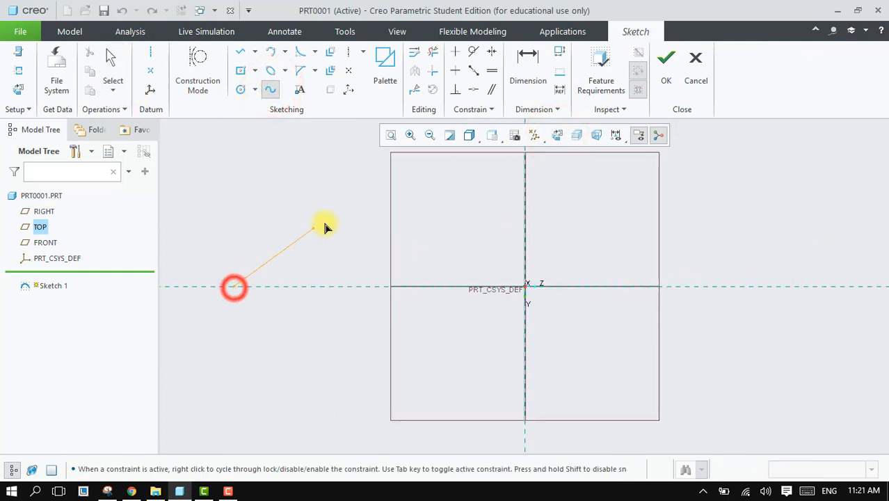
{"action": "left_click", "coordinate": [351, 210]}
{"action": "left_click", "coordinate": [507, 291]}
{"action": "left_click", "coordinate": [630, 381]}
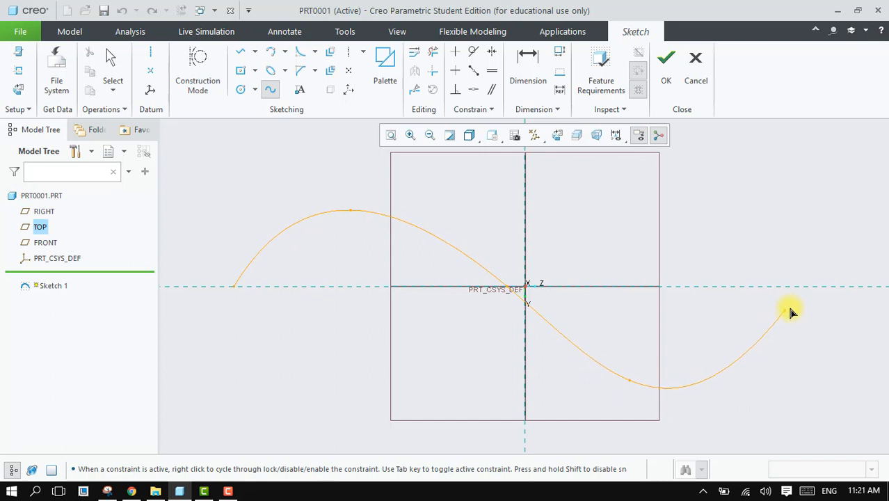
{"action": "left_click", "coordinate": [844, 287]}
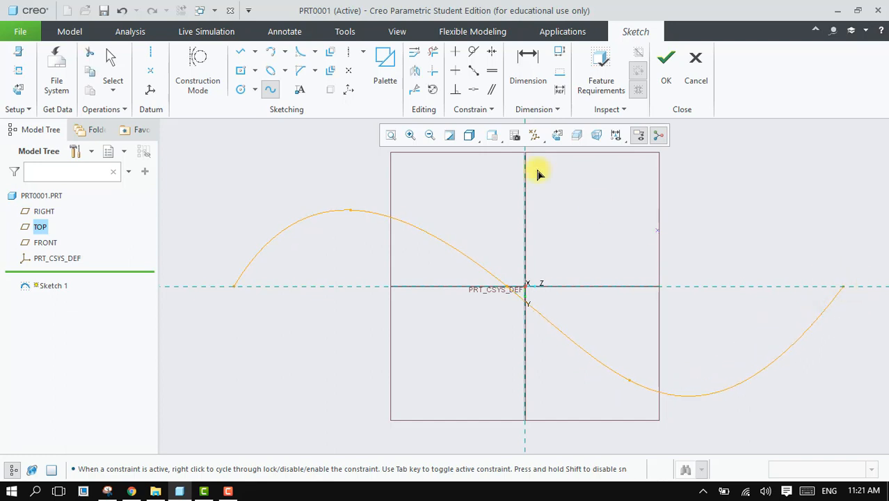
- Try to draw a slanted line downward from the spline's starting endpoint on the horizontal reference
{"action": "left_click", "coordinate": [241, 52]}
{"action": "left_click", "coordinate": [236, 289]}
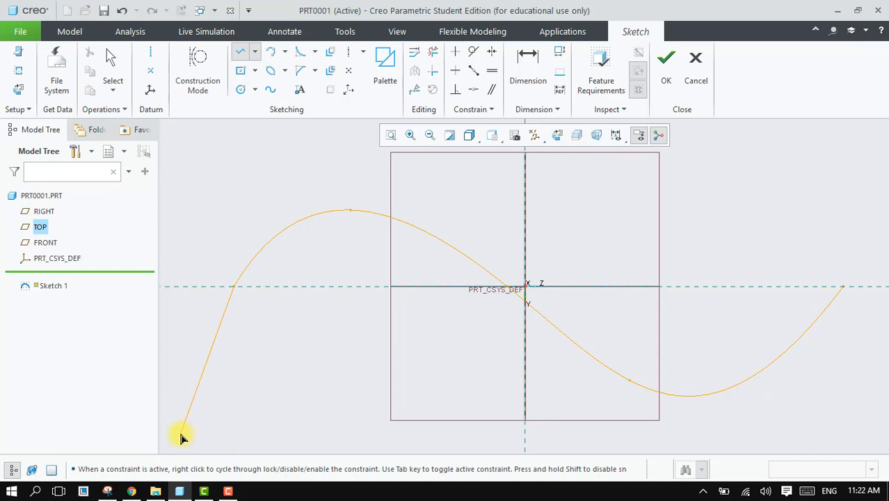
{"action": "left_click", "coordinate": [172, 391]}
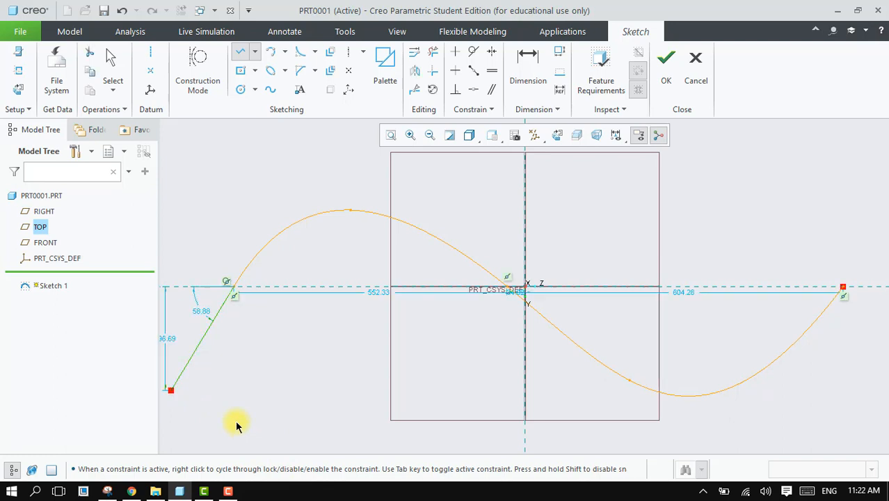
{"action": "middle_click", "coordinate": [224, 322]}
- Draw a vertical line about 221 long downward from the spline's starting endpoint and finish the sketch
{"action": "left_click", "coordinate": [240, 51]}
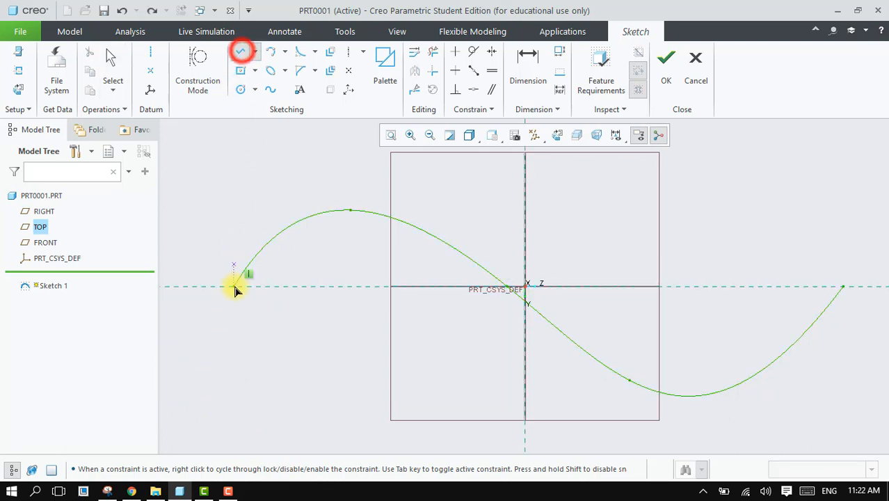
{"action": "left_click", "coordinate": [236, 290]}
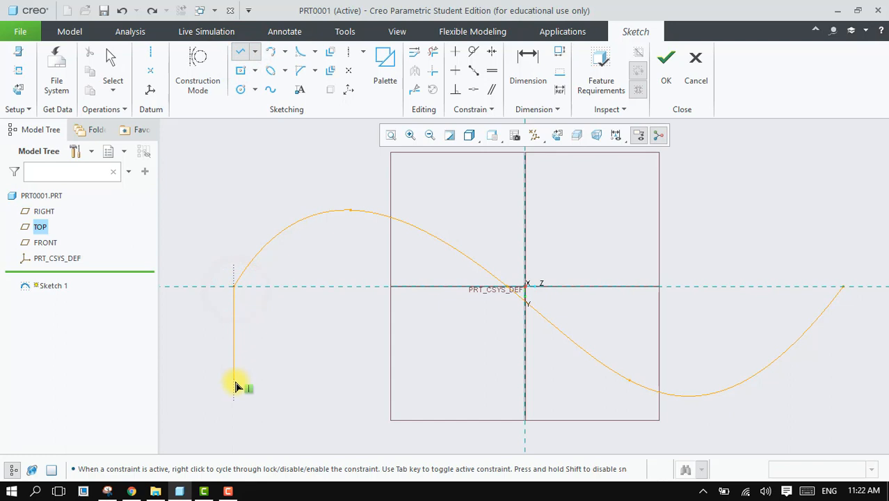
{"action": "left_click", "coordinate": [234, 404]}
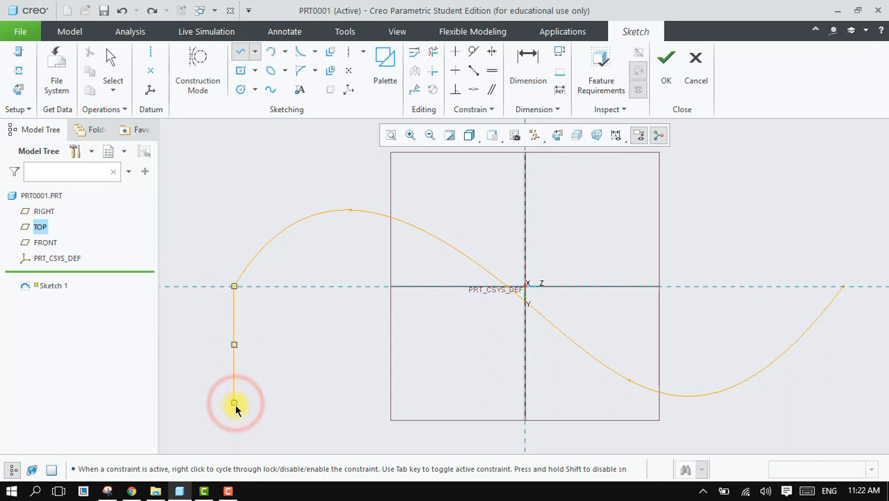
{"action": "middle_click", "coordinate": [234, 405]}
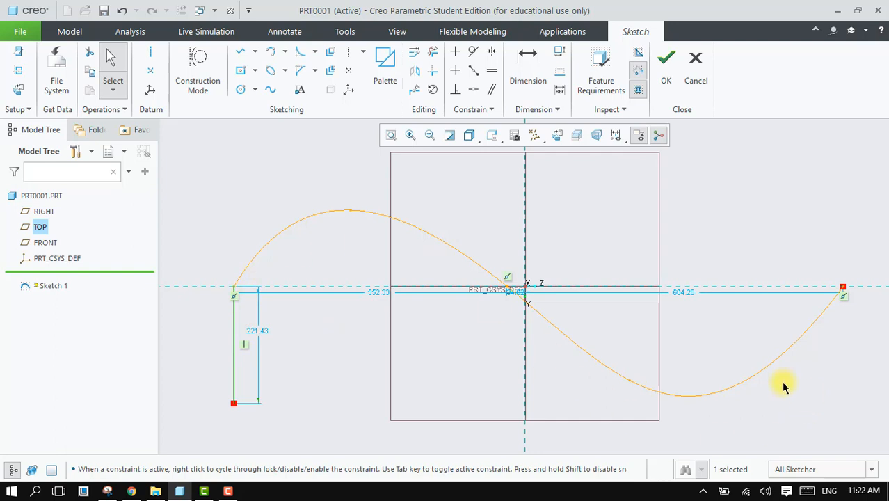
{"action": "left_click", "coordinate": [666, 60]}
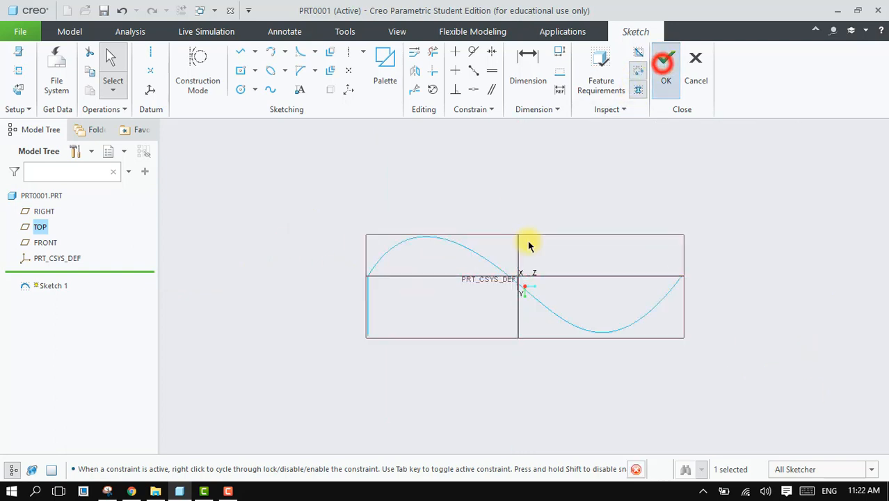
- Start a solid sweep along Sketch 1 and open its section sketch in a square-on view
{"action": "middle_click_drag", "start_coordinate": [449, 314], "coordinate": [453, 202]}
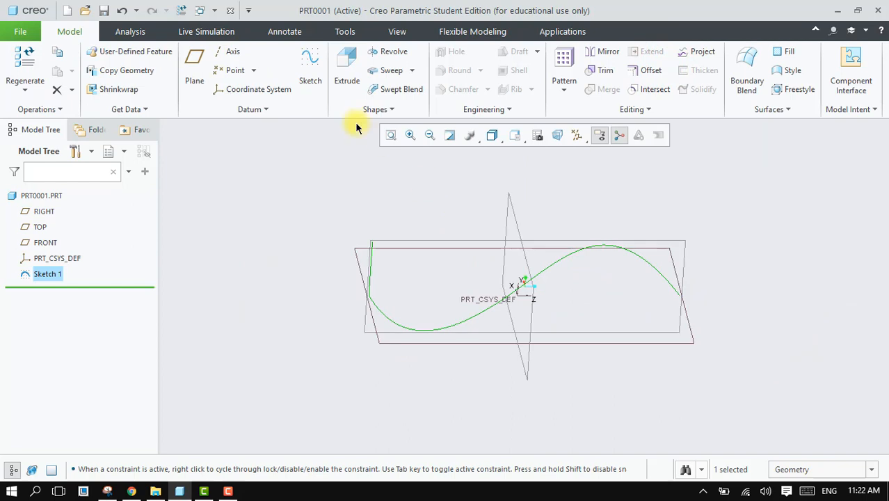
{"action": "left_click", "coordinate": [392, 71]}
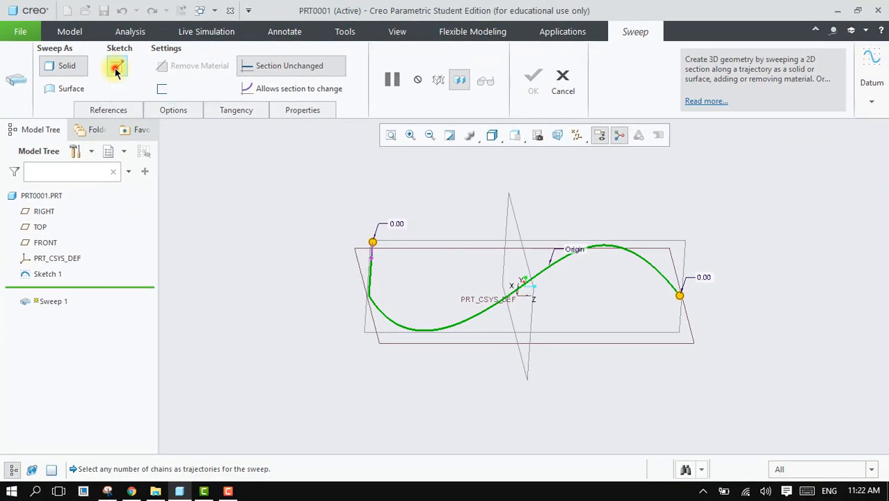
{"action": "left_click", "coordinate": [315, 195]}
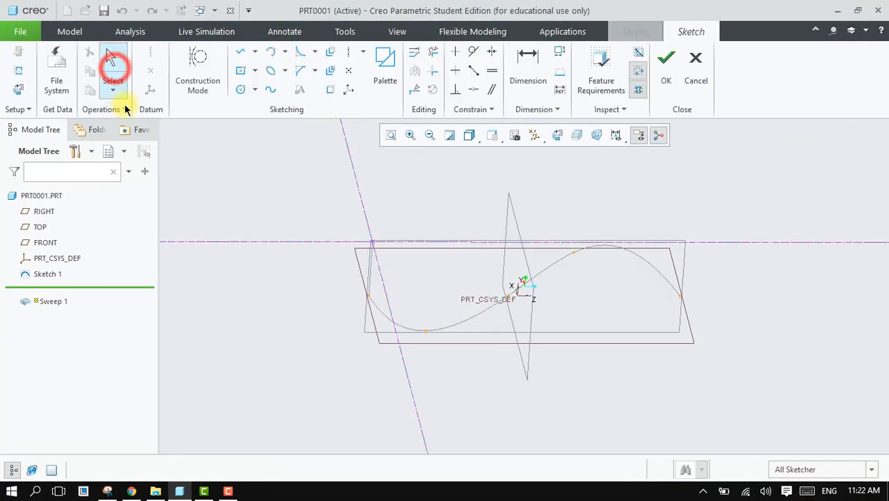
{"action": "left_click", "coordinate": [561, 134]}
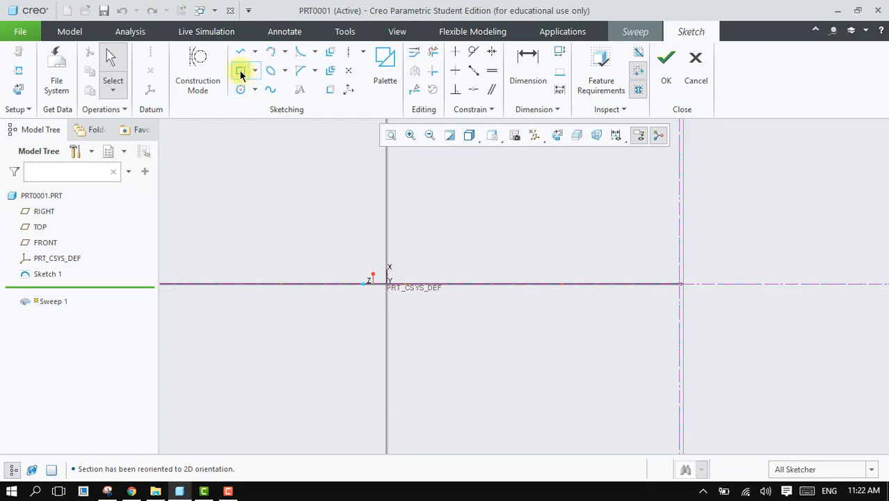
- Draw a circle about 75 in diameter centred on the intersection of the section's references
{"action": "left_click", "coordinate": [240, 90]}
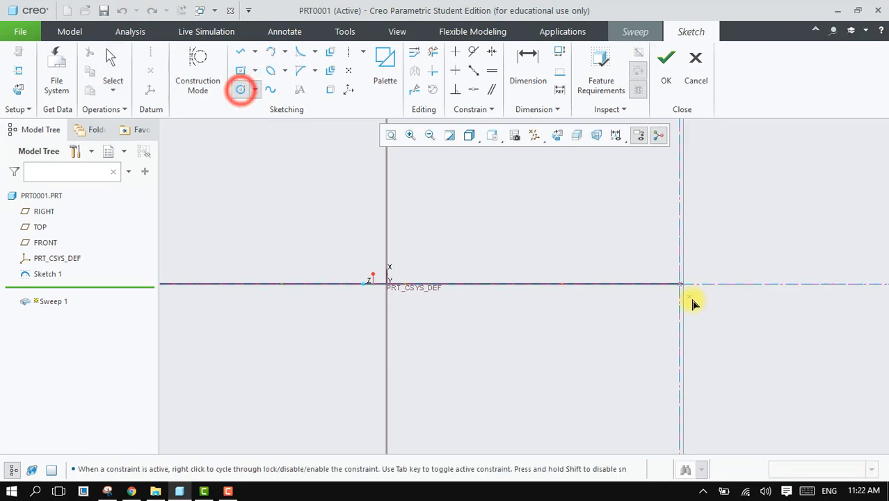
{"action": "left_click", "coordinate": [677, 285]}
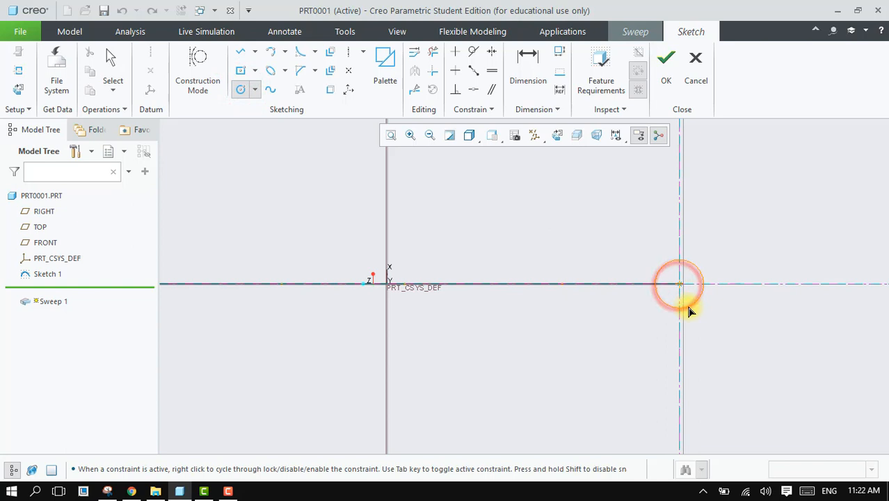
{"action": "left_click", "coordinate": [685, 302]}
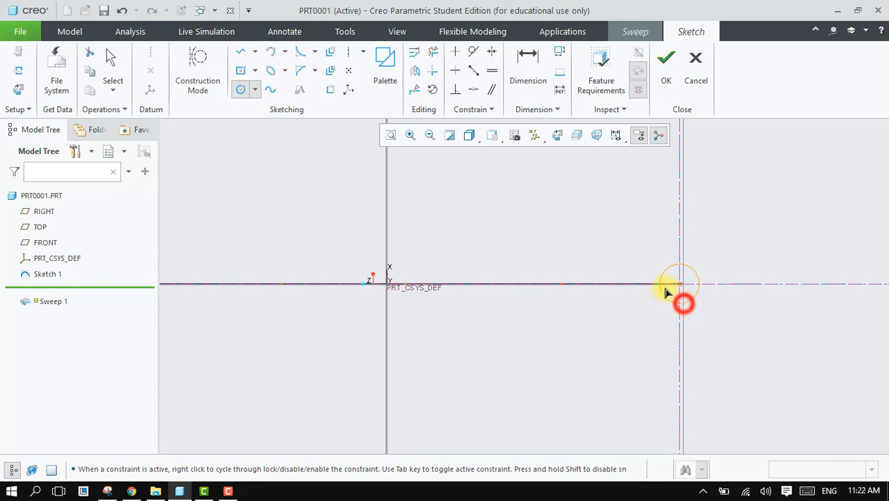
- Draw two lines from the circle's points on the horizontal reference to a shared peak on the vertical reference above it
{"action": "left_click", "coordinate": [240, 72]}
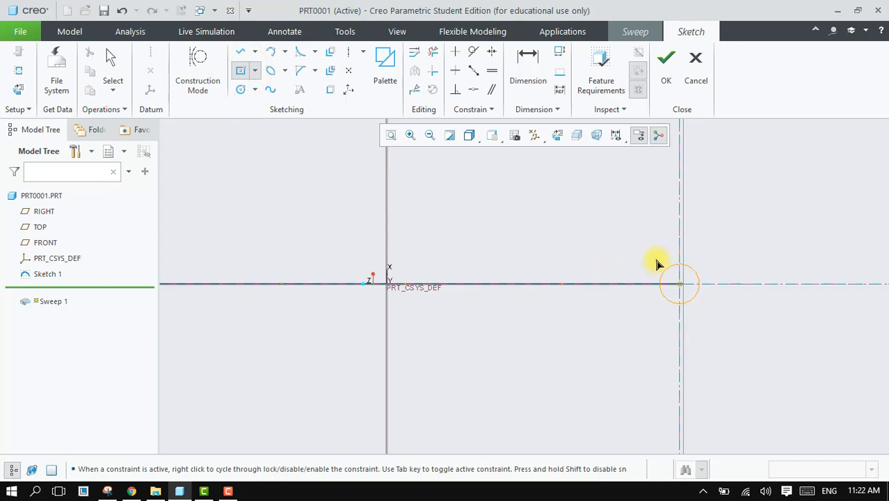
{"action": "left_click", "coordinate": [241, 55]}
{"action": "left_click", "coordinate": [656, 284]}
{"action": "left_click", "coordinate": [677, 240]}
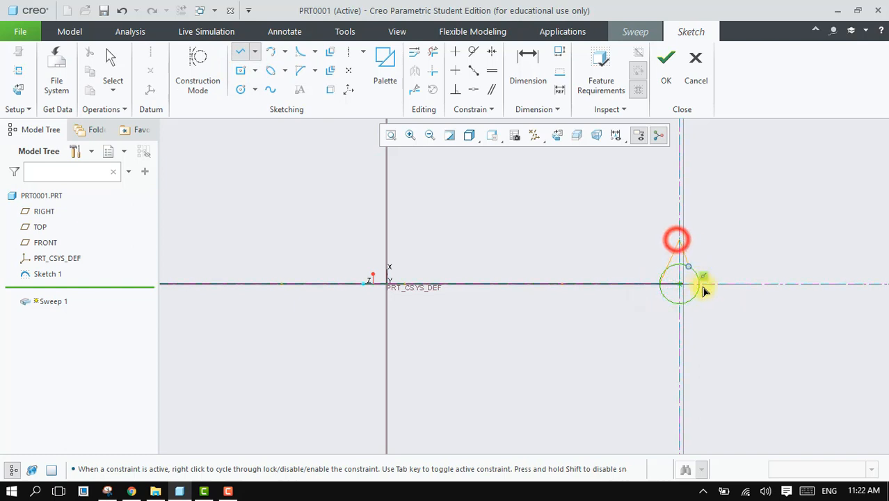
{"action": "left_click", "coordinate": [698, 283]}
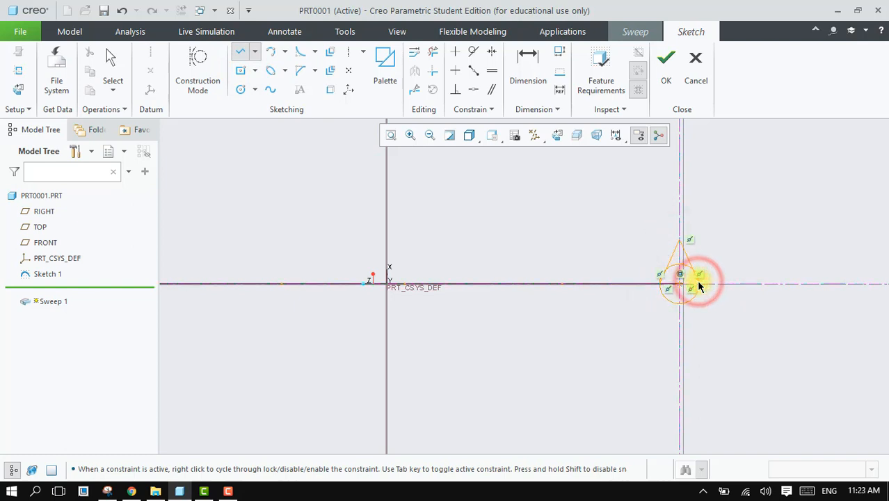
{"action": "scroll", "coordinate": [686, 279], "scroll_direction": "down", "scroll_amount": 5}
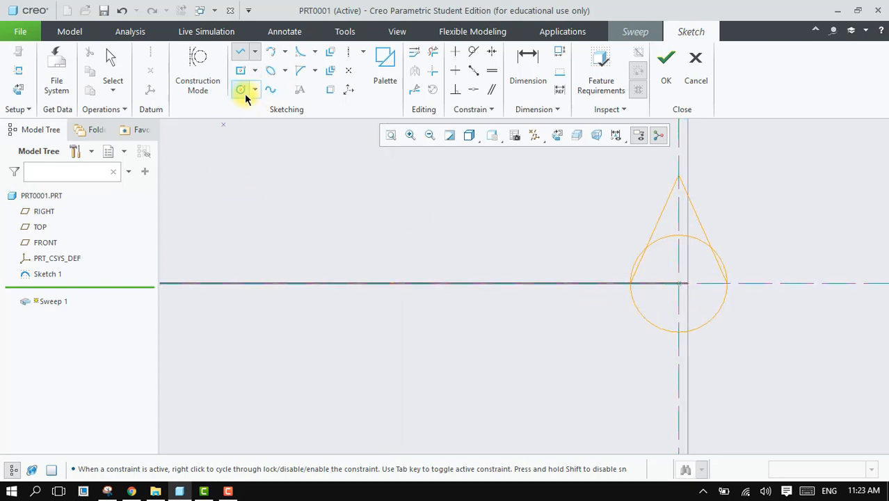
{"action": "left_click", "coordinate": [241, 70]}
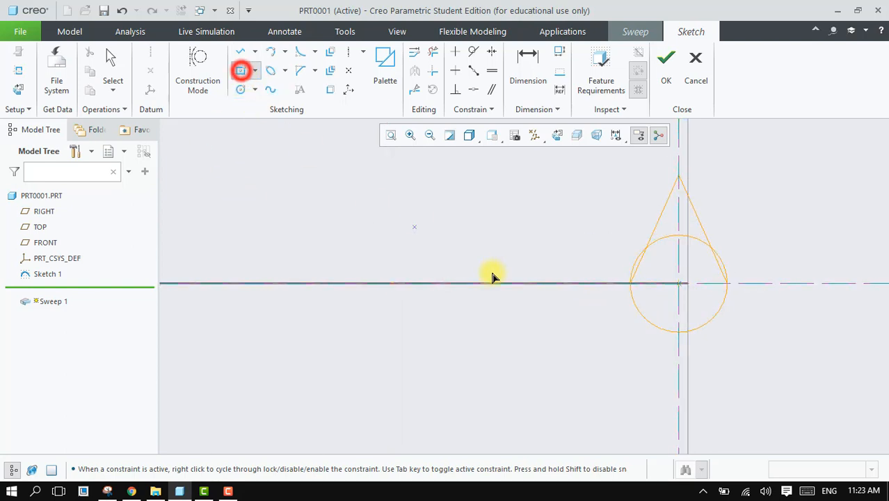
{"action": "left_click", "coordinate": [631, 284]}
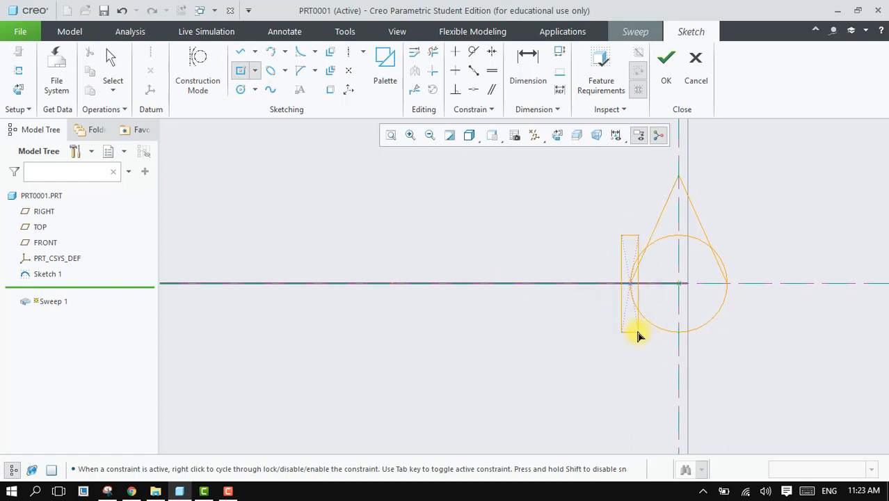
{"action": "middle_click", "coordinate": [639, 336]}
{"action": "middle_click", "coordinate": [630, 324]}
- Draw a corner rectangle as wide as the circle and about 25 high, directly below the horizontal reference
{"action": "left_click", "coordinate": [255, 71]}
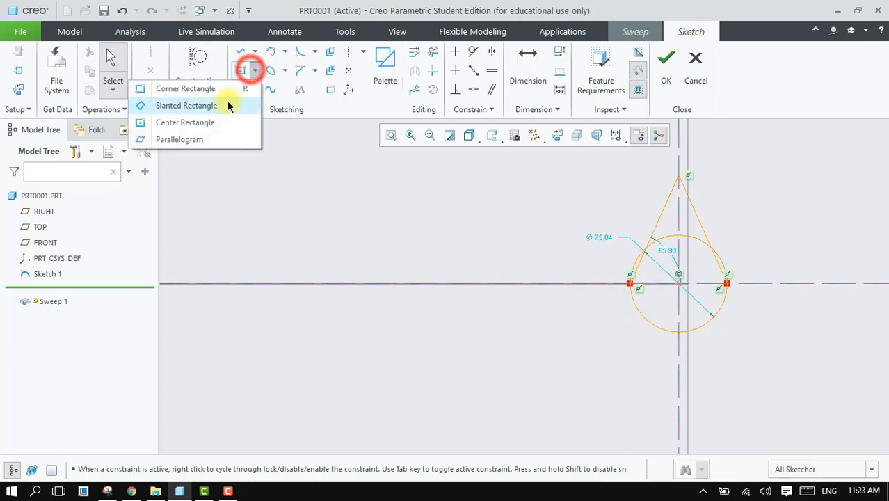
{"action": "left_click", "coordinate": [218, 90]}
{"action": "left_click", "coordinate": [630, 285]}
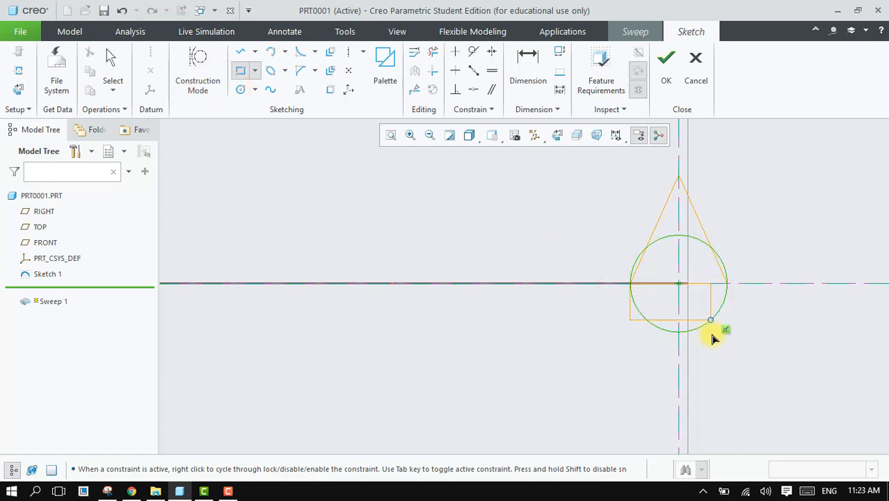
{"action": "left_click", "coordinate": [724, 300]}
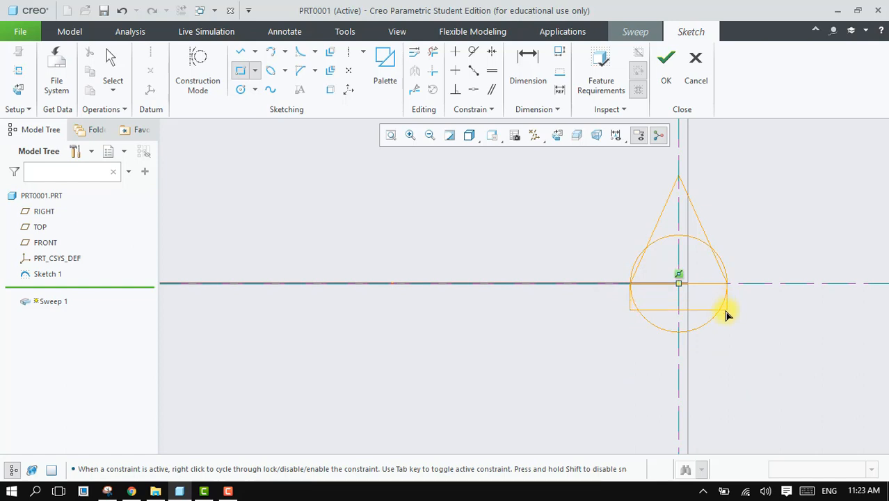
{"action": "left_click", "coordinate": [726, 318]}
{"action": "middle_click", "coordinate": [725, 317]}
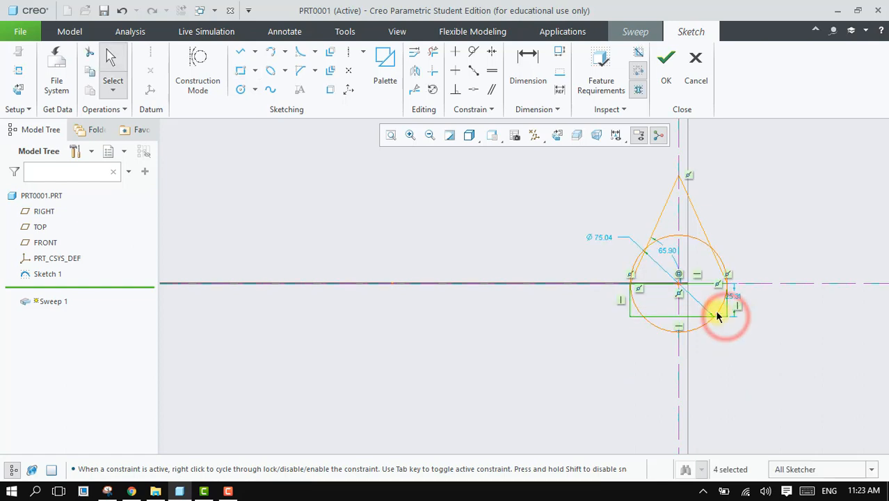
- Trim the slanted lines inside the circle, its upper and lower side arcs, and the rectangle's bottom edge inside the circle
{"action": "left_click", "coordinate": [433, 52]}
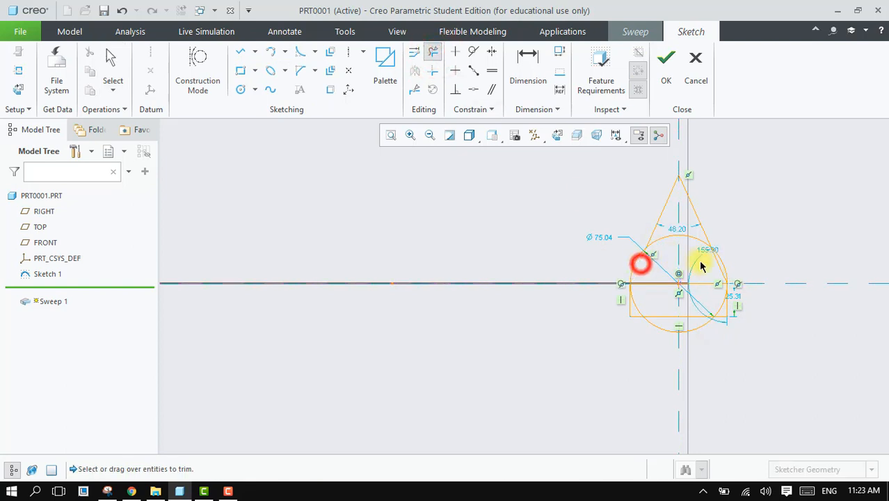
{"action": "left_click", "coordinate": [718, 264]}
{"action": "left_click", "coordinate": [688, 238]}
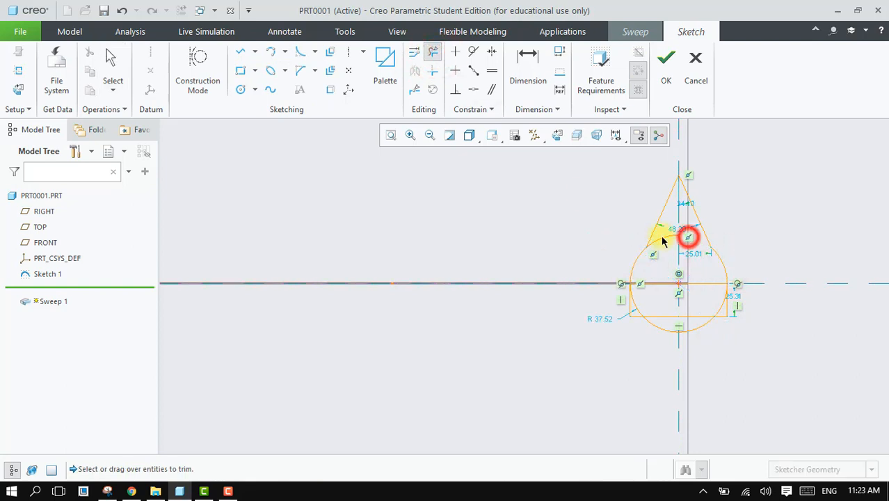
{"action": "left_click", "coordinate": [636, 309]}
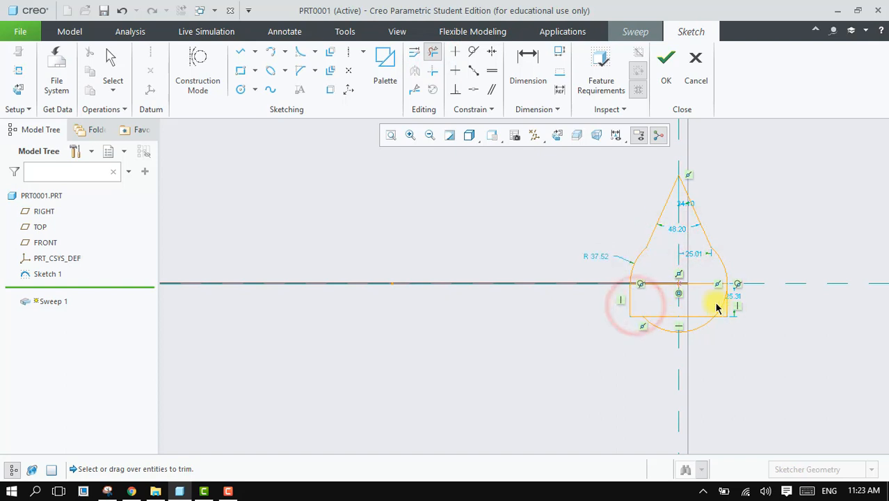
{"action": "left_click", "coordinate": [720, 309]}
{"action": "left_click", "coordinate": [693, 311]}
{"action": "left_click", "coordinate": [674, 317]}
{"action": "middle_click", "coordinate": [685, 294]}
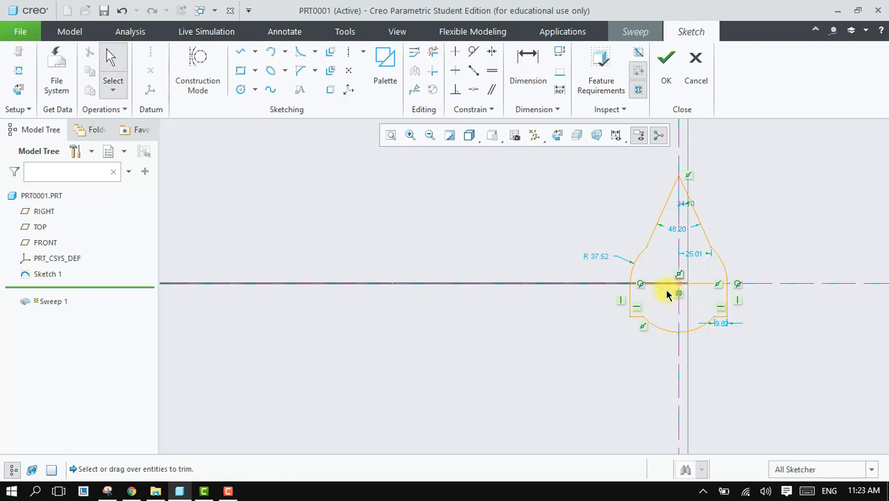
- Trim the rectangle's horizontal top edge across the inside of the profile, leaving one closed outline, and undo the excess last trim
{"action": "scroll", "coordinate": [726, 327], "scroll_direction": "down", "scroll_amount": 4}
{"action": "left_click_drag", "start_coordinate": [688, 220], "coordinate": [558, 227]}
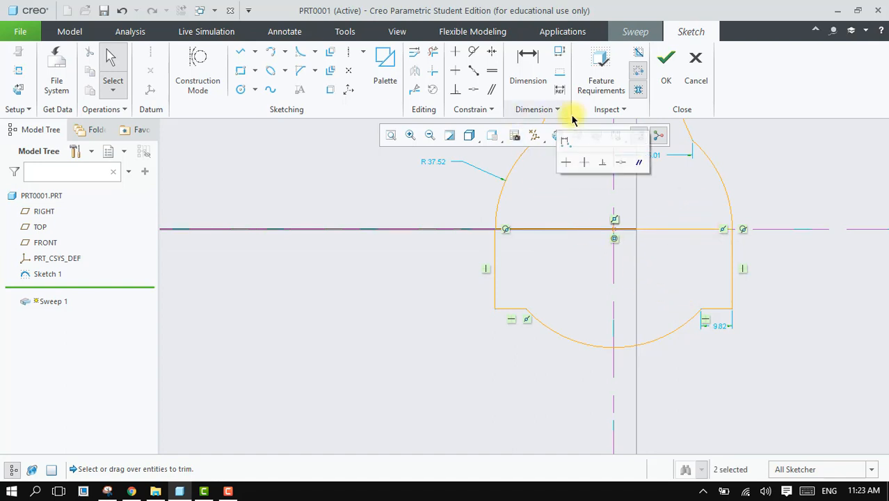
{"action": "left_click", "coordinate": [431, 53]}
{"action": "mouse_move", "coordinate": [559, 191]}
{"action": "left_mouse_down"}
{"action": "mouse_move", "coordinate": [633, 253]}
{"action": "mouse_move", "coordinate": [668, 243]}
{"action": "left_mouse_up"}
{"action": "middle_click", "coordinate": [648, 259]}
{"action": "left_click", "coordinate": [613, 230]}
{"action": "left_click", "coordinate": [434, 54]}
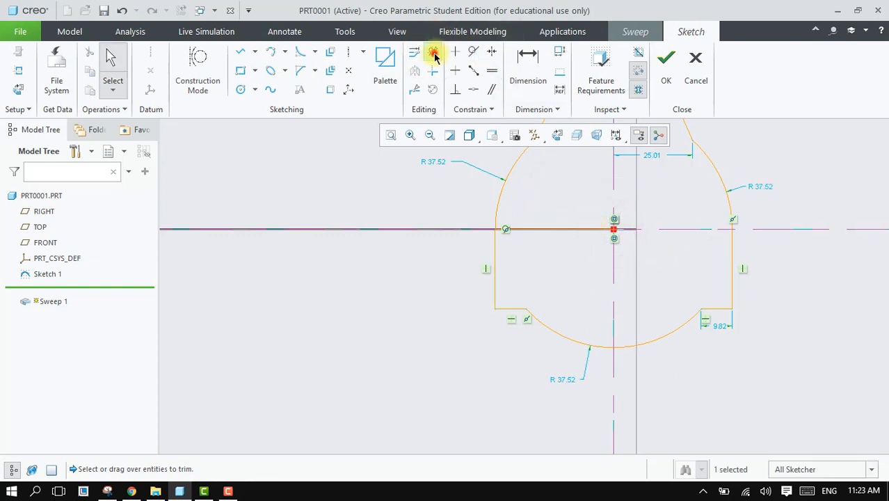
{"action": "left_click", "coordinate": [573, 228]}
{"action": "left_click", "coordinate": [612, 230]}
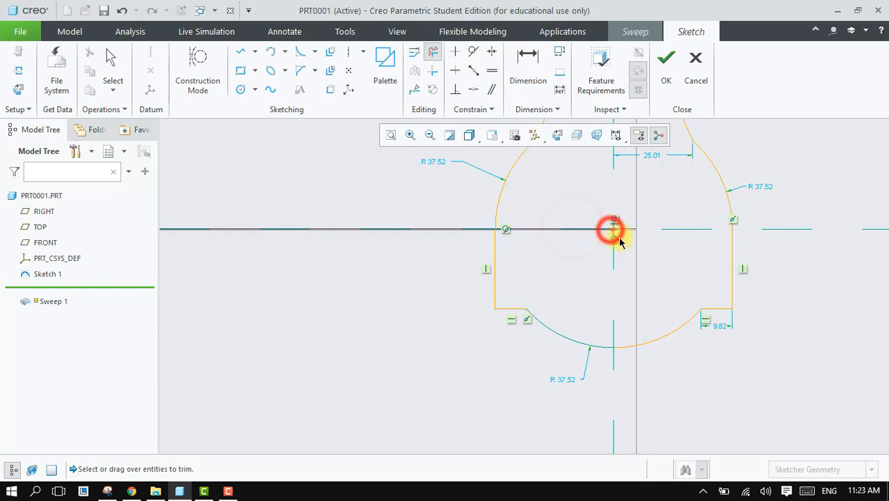
{"action": "middle_click", "coordinate": [589, 241]}
{"action": "key", "text": "ctrl+z"}
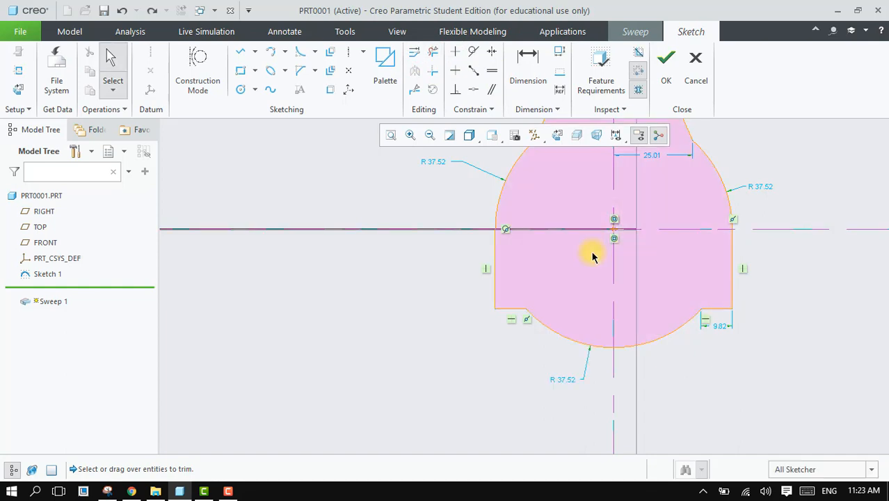
- Accept the section sketch and inspect the previewed solid sweep and its end faces from several angles
{"action": "scroll", "coordinate": [557, 243], "scroll_direction": "down", "scroll_amount": 5}
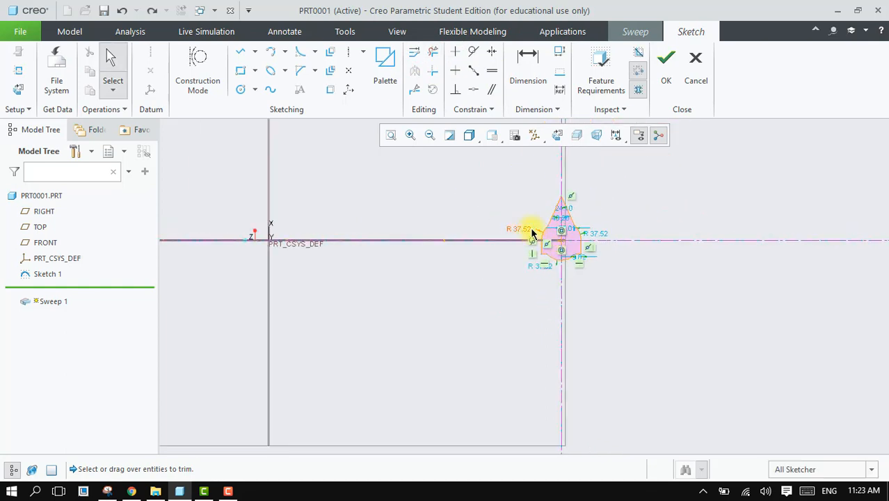
{"action": "left_click", "coordinate": [667, 68]}
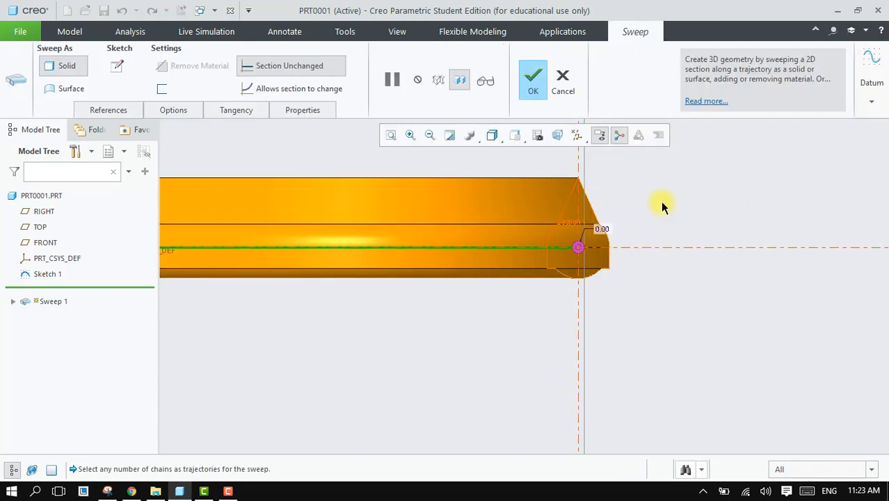
{"action": "middle_click_drag", "start_coordinate": [685, 204], "coordinate": [431, 174]}
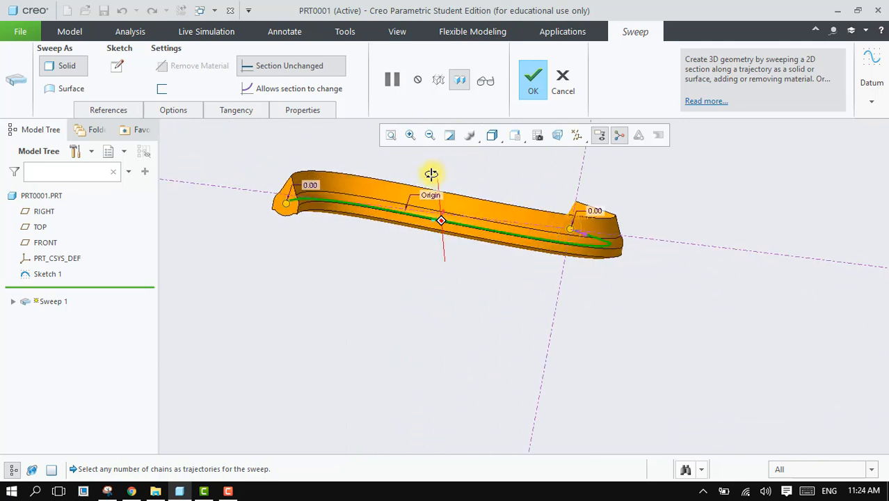
{"action": "scroll", "coordinate": [473, 271], "scroll_direction": "up", "scroll_amount": 2}
{"action": "middle_click_drag", "start_coordinate": [331, 253], "coordinate": [357, 225]}
{"action": "scroll", "coordinate": [376, 251], "scroll_direction": "up", "scroll_amount": 3}
{"action": "scroll", "coordinate": [353, 227], "scroll_direction": "down", "scroll_amount": 5}
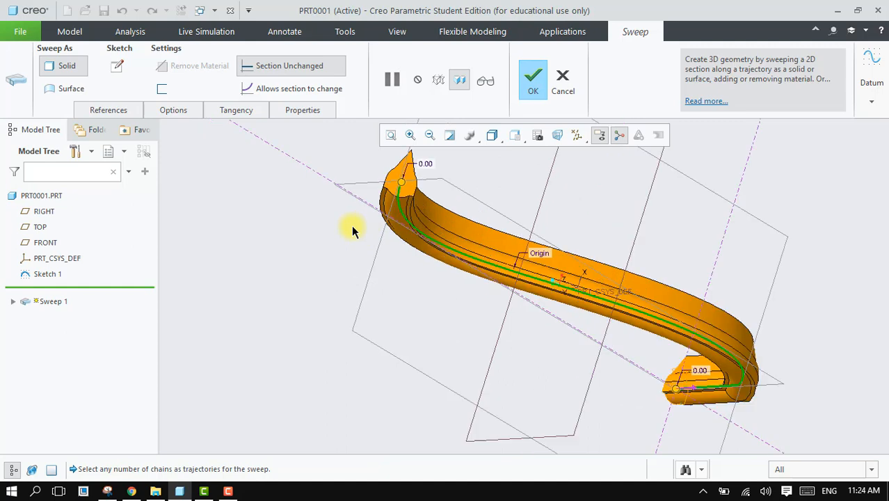
{"action": "middle_click_drag", "start_coordinate": [401, 250], "coordinate": [402, 262]}
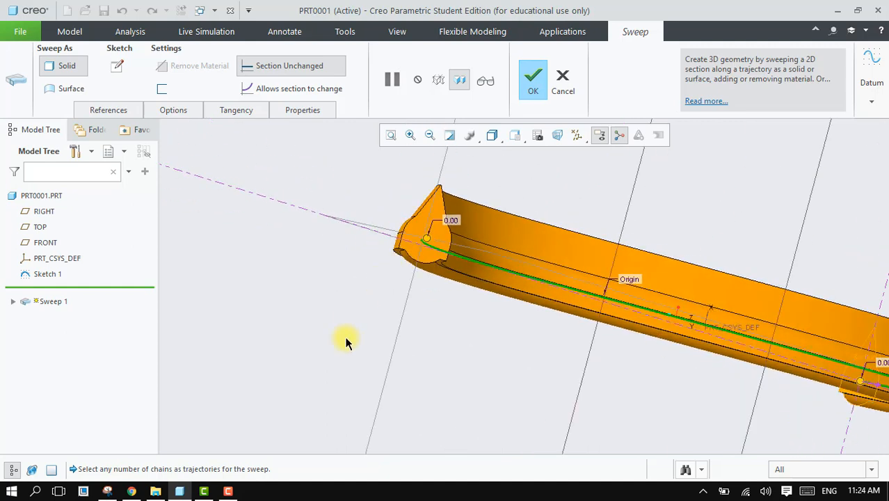
{"action": "scroll", "coordinate": [352, 336], "scroll_direction": "down", "scroll_amount": 1}
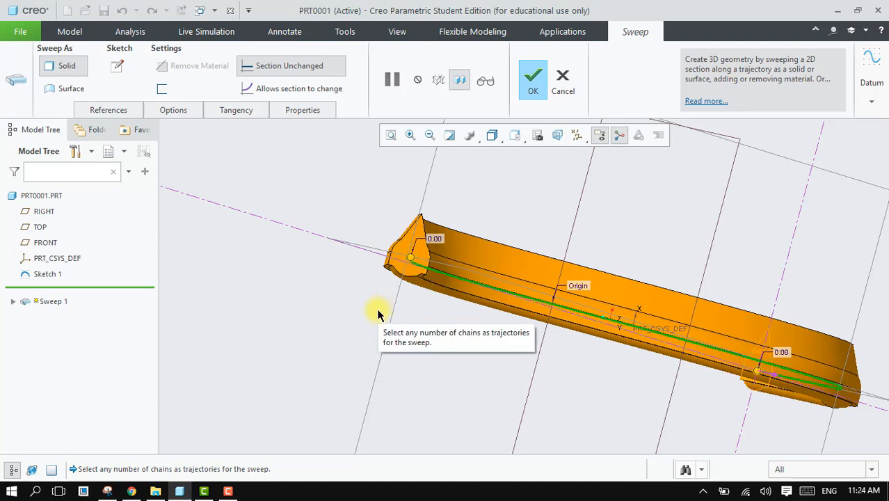
- Reopen the sweep's section sketch and orient it to the 2D sketch view
{"action": "left_click", "coordinate": [116, 65]}
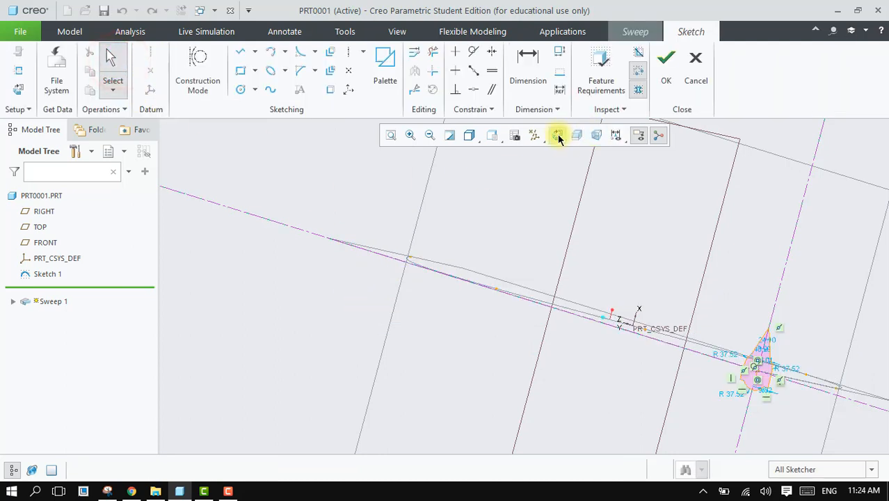
{"action": "left_click", "coordinate": [559, 137]}
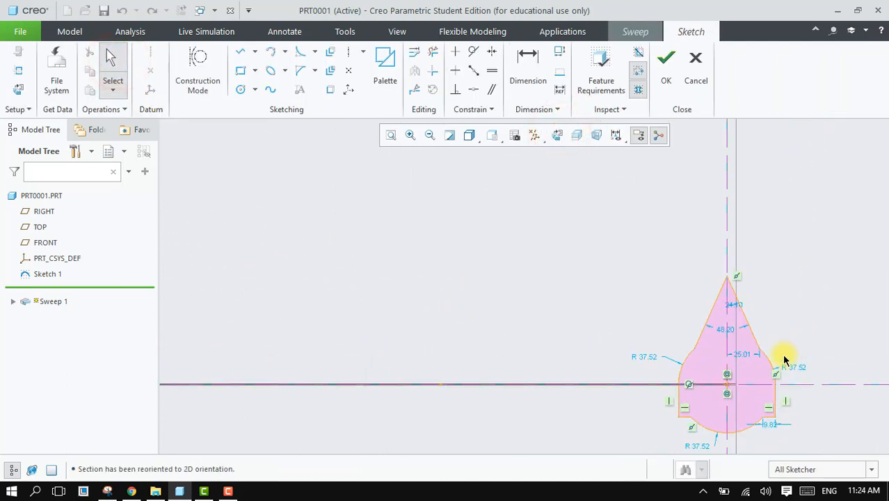
- Try to offset the section profile outward from the left slanted edge with an offset value of -10
{"action": "left_click_drag", "start_coordinate": [664, 402], "coordinate": [798, 448]}
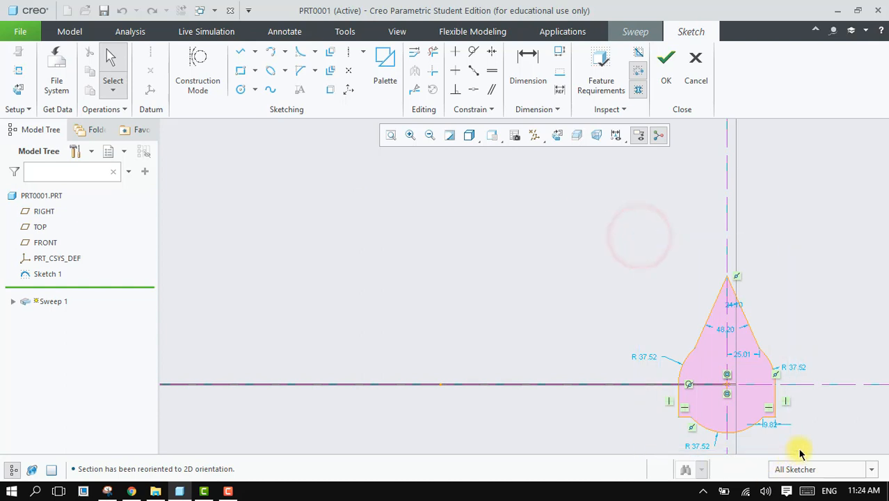
{"action": "left_click", "coordinate": [333, 59]}
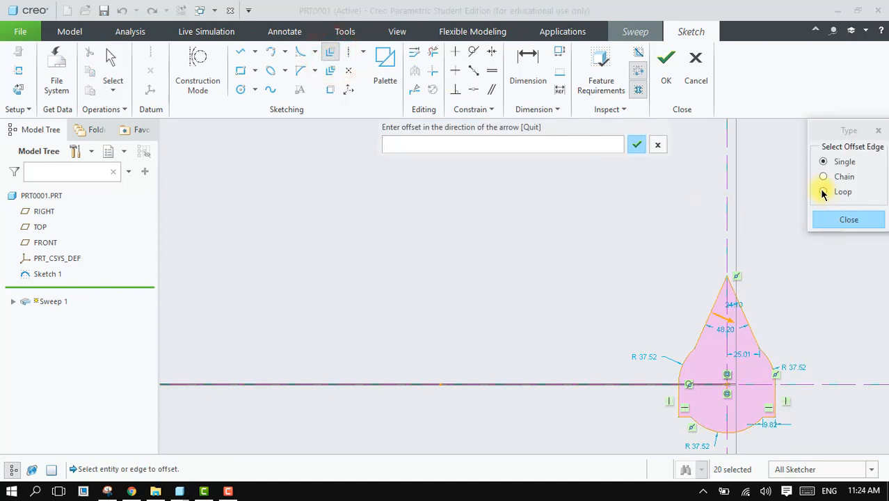
{"action": "left_click", "coordinate": [823, 192]}
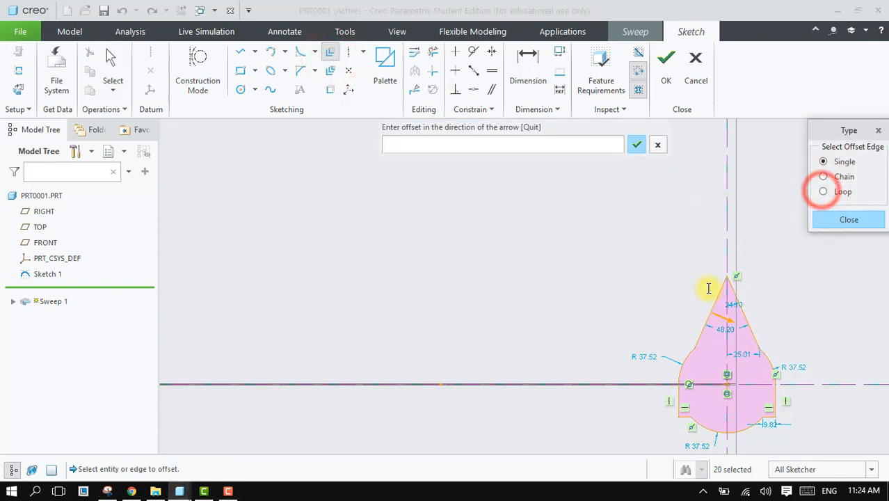
{"action": "left_click", "coordinate": [473, 145]}
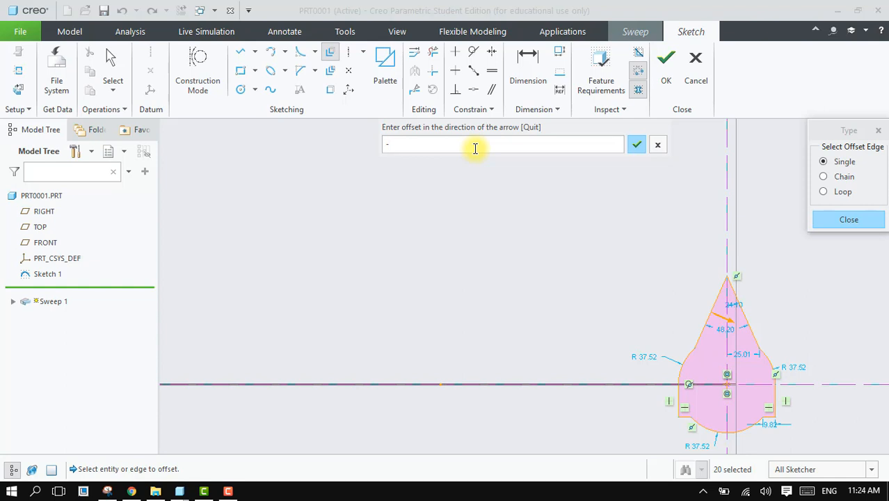
{"action": "type", "text": "-10"}
{"action": "key", "text": "Return"}
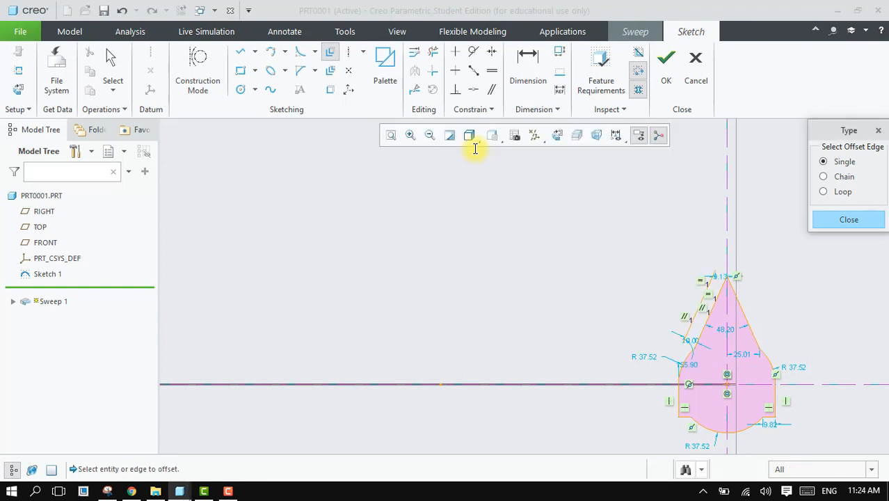
- Cancel the pending offset and remove the single offset line beside the left slanted edge
{"action": "left_click", "coordinate": [703, 304]}
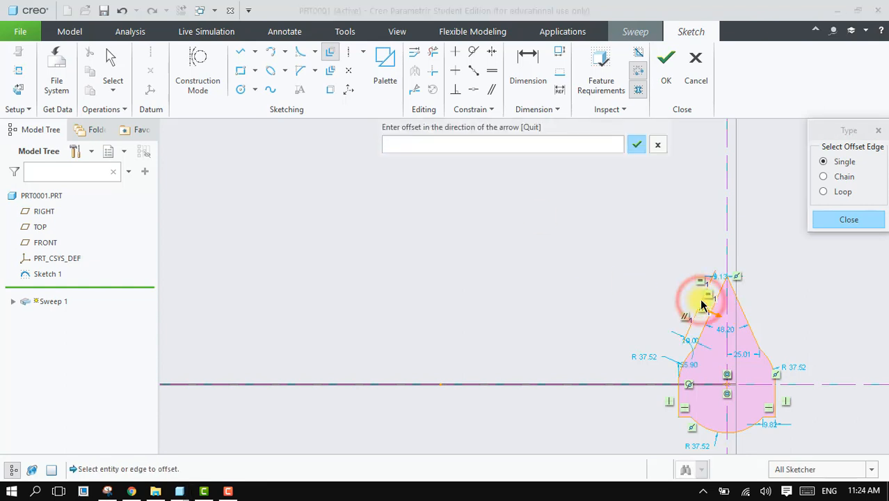
{"action": "left_click", "coordinate": [839, 218]}
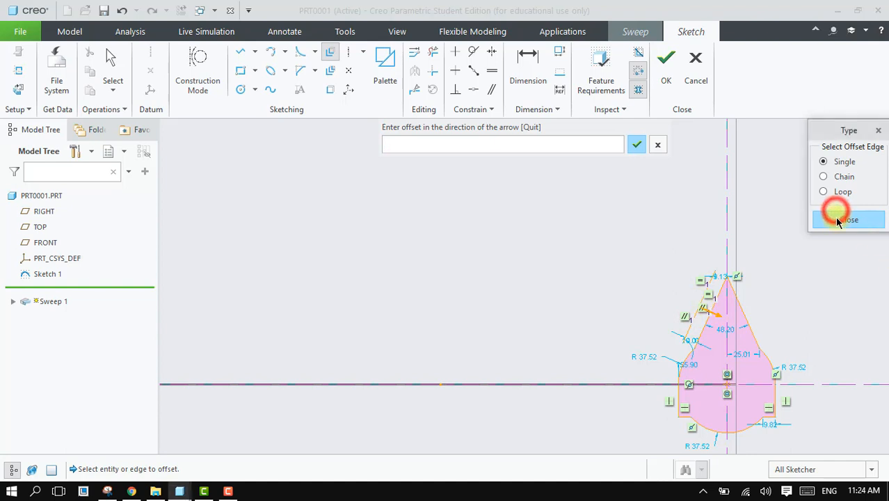
{"action": "left_click", "coordinate": [658, 145]}
{"action": "left_click", "coordinate": [700, 298]}
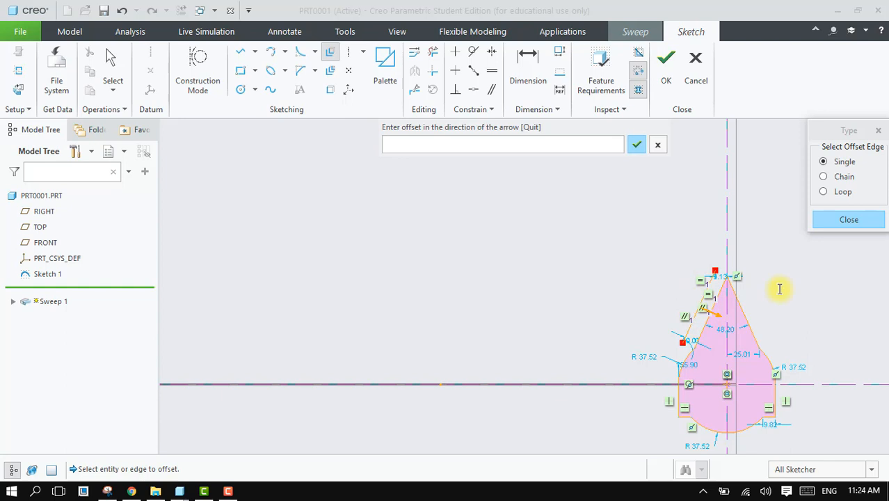
{"action": "left_click", "coordinate": [845, 219]}
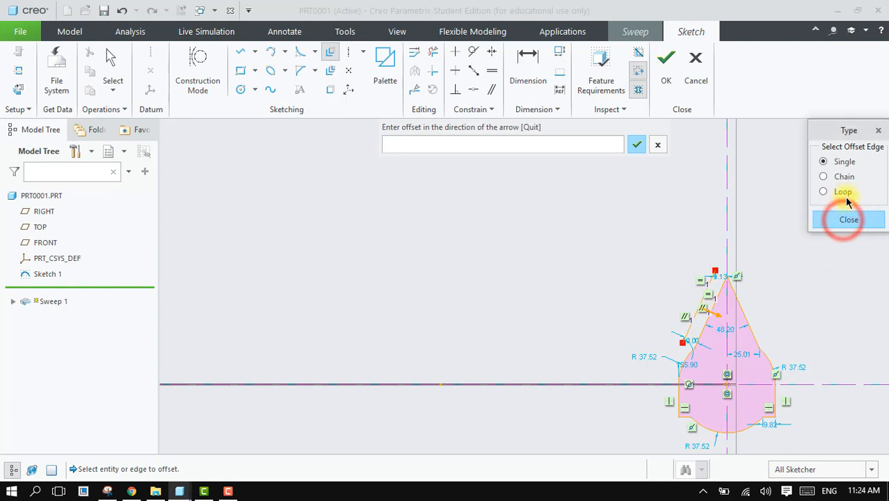
{"action": "left_click", "coordinate": [657, 145]}
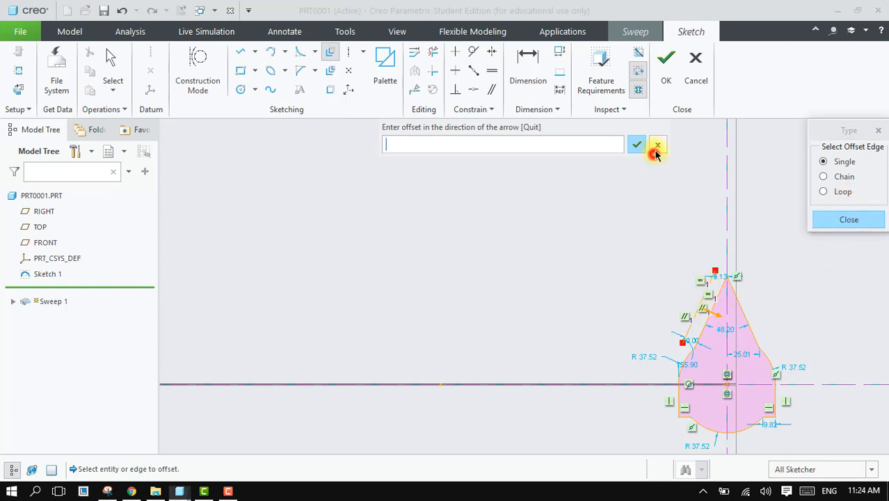
{"action": "left_click", "coordinate": [703, 301]}
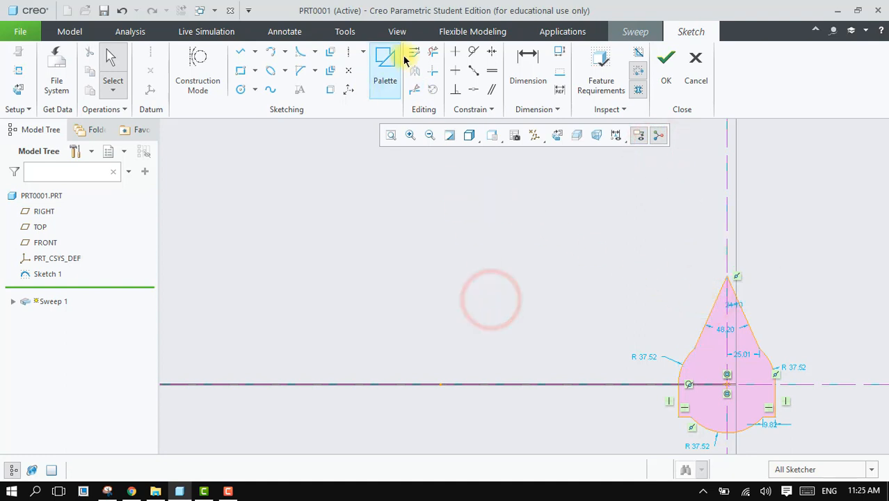
- Offset the entire section profile outward as a loop with an offset value of -10
{"action": "left_click", "coordinate": [334, 51]}
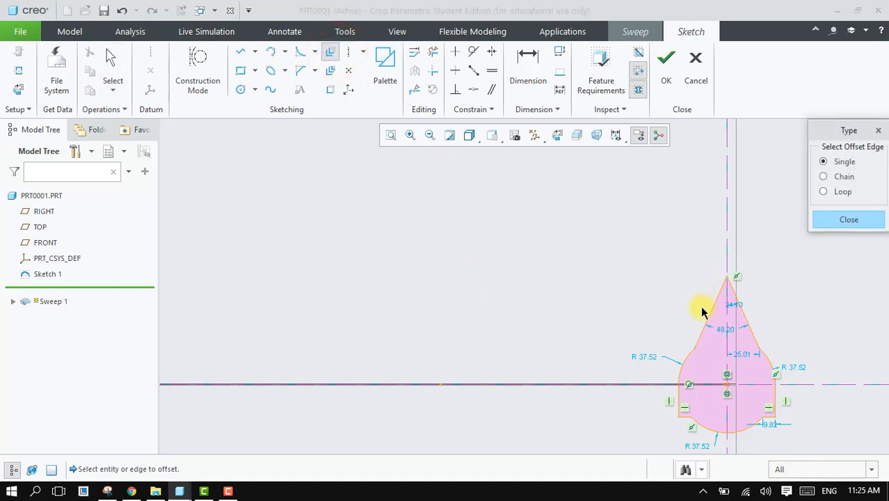
{"action": "left_click", "coordinate": [824, 192]}
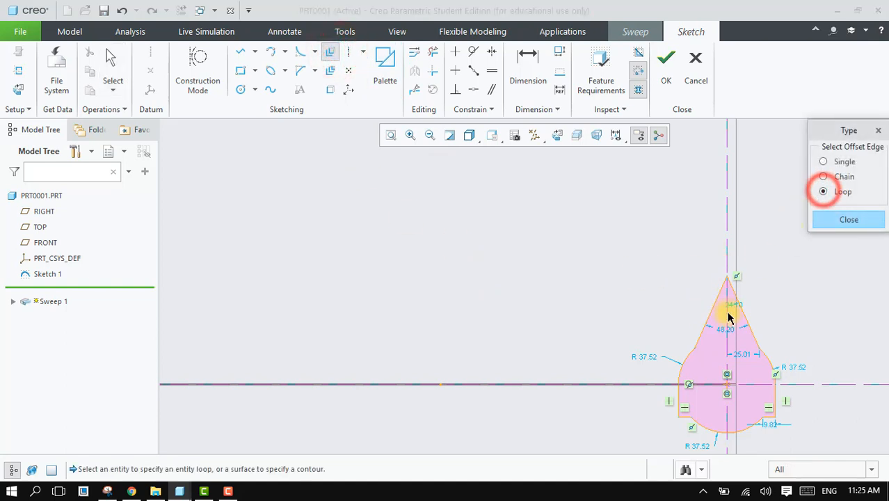
{"action": "left_click", "coordinate": [710, 322]}
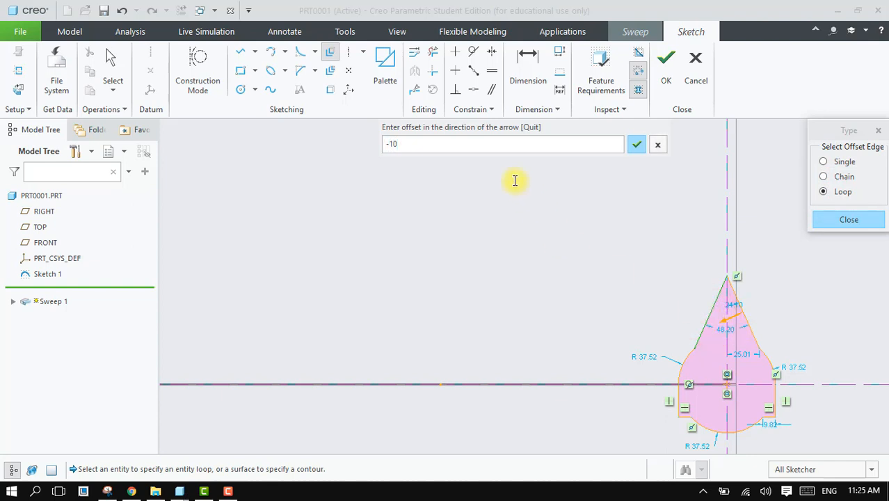
{"action": "left_click", "coordinate": [639, 146]}
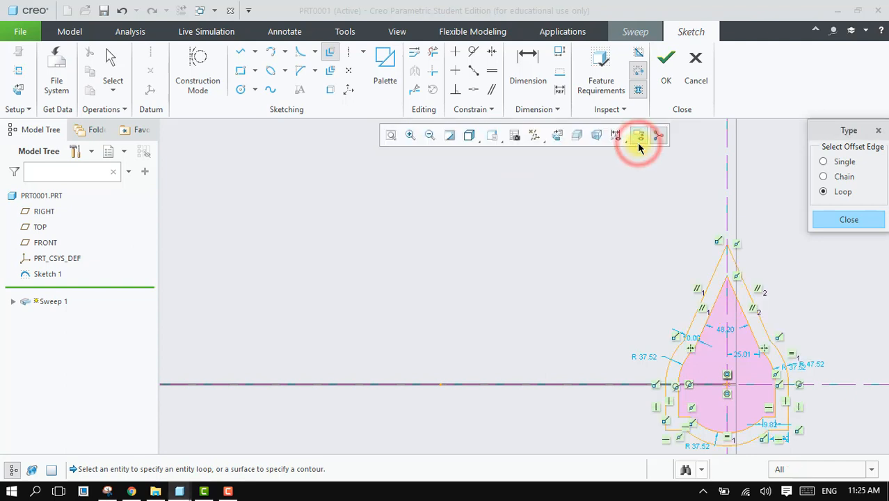
{"action": "left_click", "coordinate": [846, 221]}
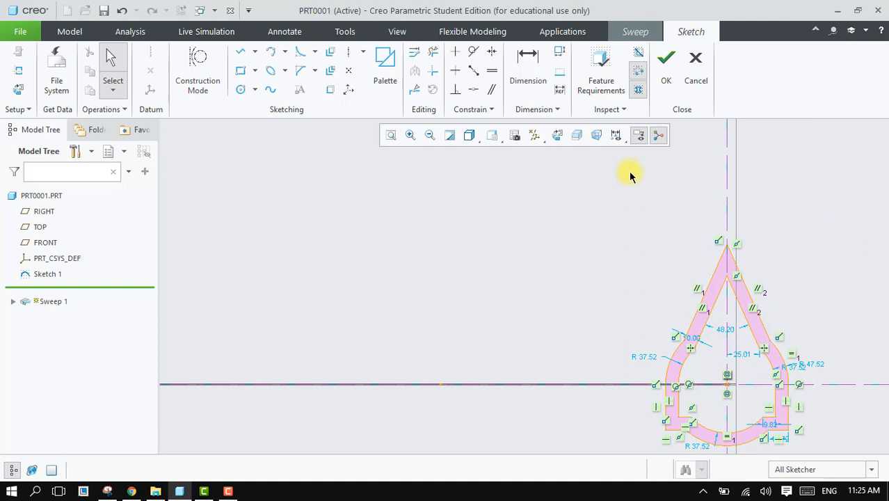
- Accept the double-loop section and inspect the previewed hollow sweep from several angles
{"action": "left_click", "coordinate": [666, 62]}
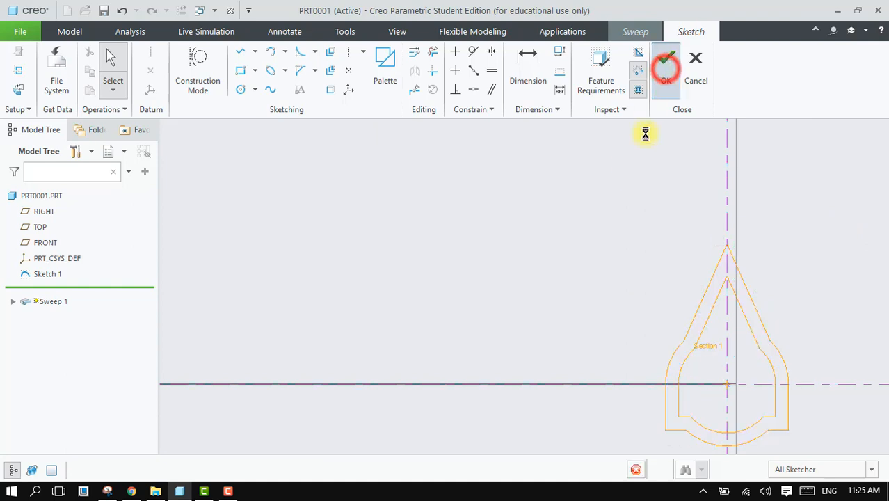
{"action": "mouse_move", "coordinate": [621, 304]}
{"action": "middle_mouse_down"}
{"action": "mouse_move", "coordinate": [605, 286]}
{"action": "mouse_move", "coordinate": [679, 345]}
{"action": "mouse_move", "coordinate": [650, 319]}
{"action": "mouse_move", "coordinate": [582, 333]}
{"action": "mouse_move", "coordinate": [556, 288]}
{"action": "mouse_move", "coordinate": [562, 271]}
{"action": "middle_mouse_up"}
{"action": "scroll", "coordinate": [562, 271], "scroll_direction": "up", "scroll_amount": 4}
{"action": "scroll", "coordinate": [409, 277], "scroll_direction": "down", "scroll_amount": 5}
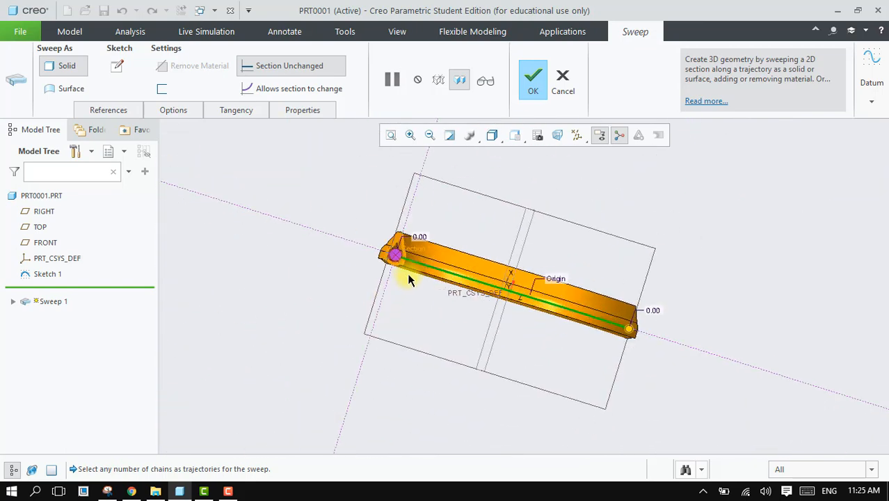
{"action": "middle_click_drag", "start_coordinate": [405, 268], "coordinate": [397, 303]}
{"action": "left_click", "coordinate": [491, 135]}
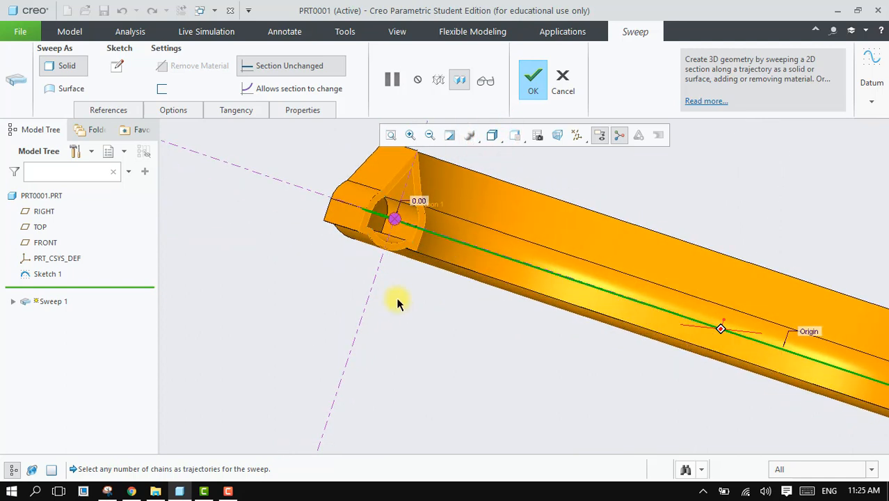
{"action": "middle_click_drag", "start_coordinate": [452, 345], "coordinate": [429, 357]}
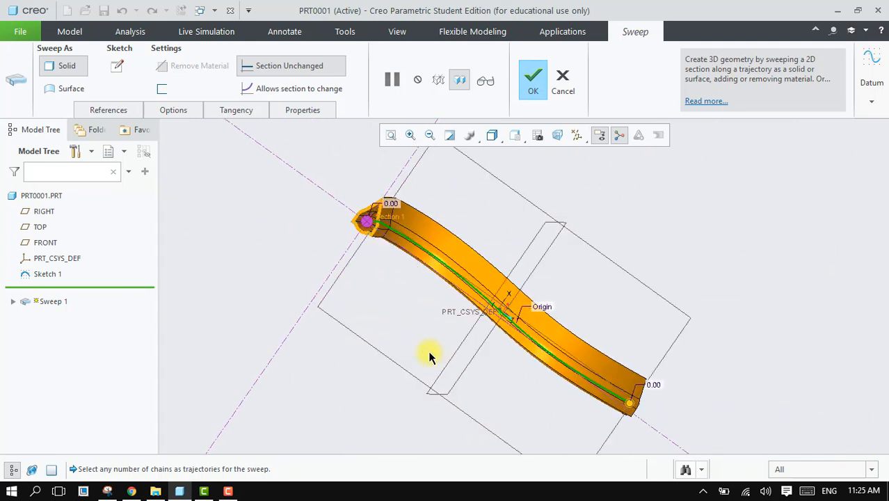
{"action": "middle_click_drag", "start_coordinate": [362, 300], "coordinate": [381, 311]}
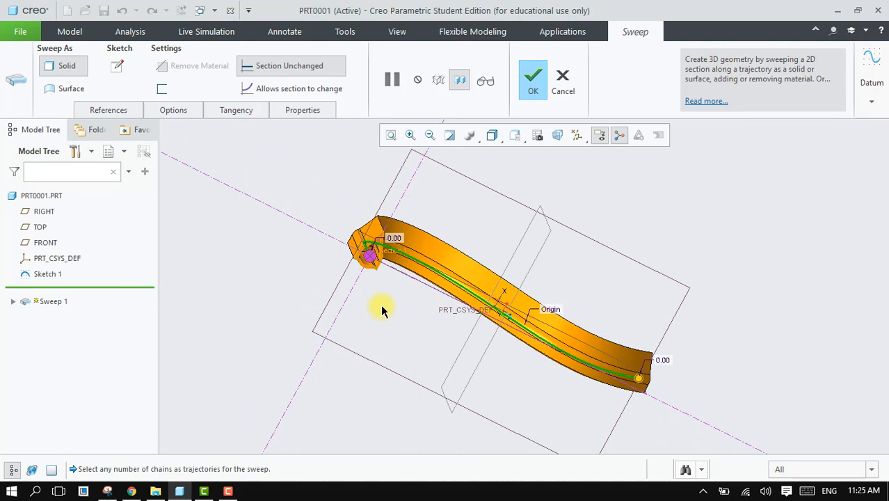
- Reopen the sweep's section sketch and try to trim the inner loop by sweeping across its edges
{"action": "left_click", "coordinate": [117, 71]}
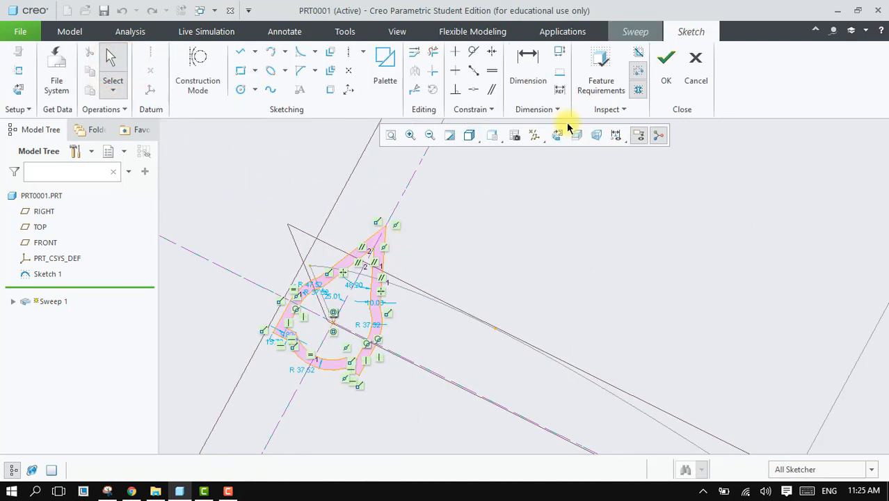
{"action": "left_click", "coordinate": [432, 52]}
{"action": "left_click", "coordinate": [348, 268]}
{"action": "mouse_move", "coordinate": [372, 293]}
{"action": "left_mouse_down"}
{"action": "mouse_move", "coordinate": [370, 252]}
{"action": "mouse_move", "coordinate": [317, 293]}
{"action": "left_mouse_up"}
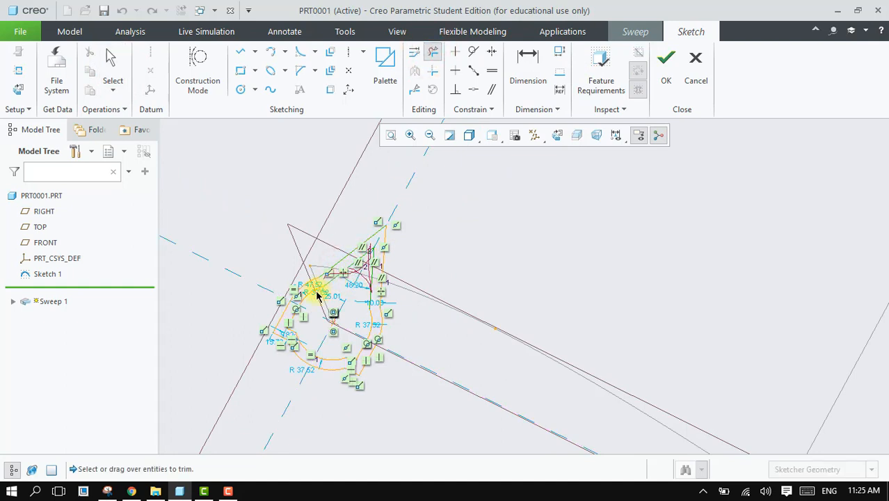
{"action": "left_click_drag", "start_coordinate": [305, 340], "coordinate": [327, 363]}
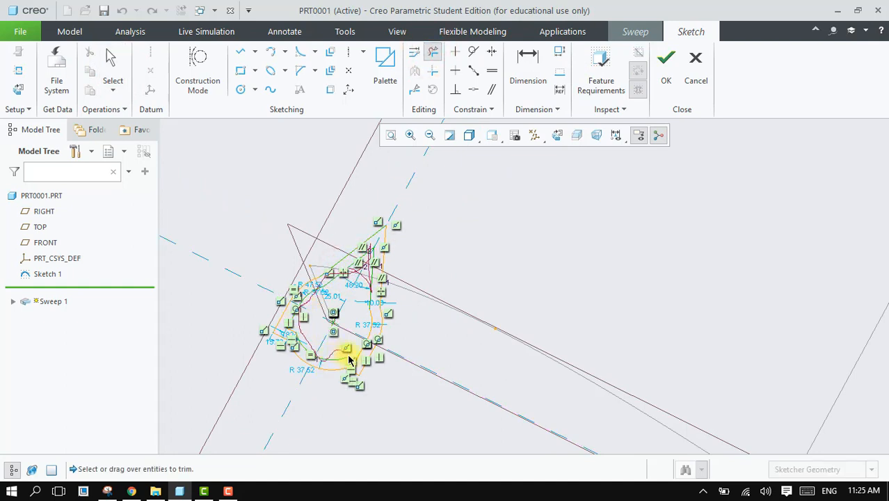
{"action": "left_click_drag", "start_coordinate": [370, 317], "coordinate": [361, 318]}
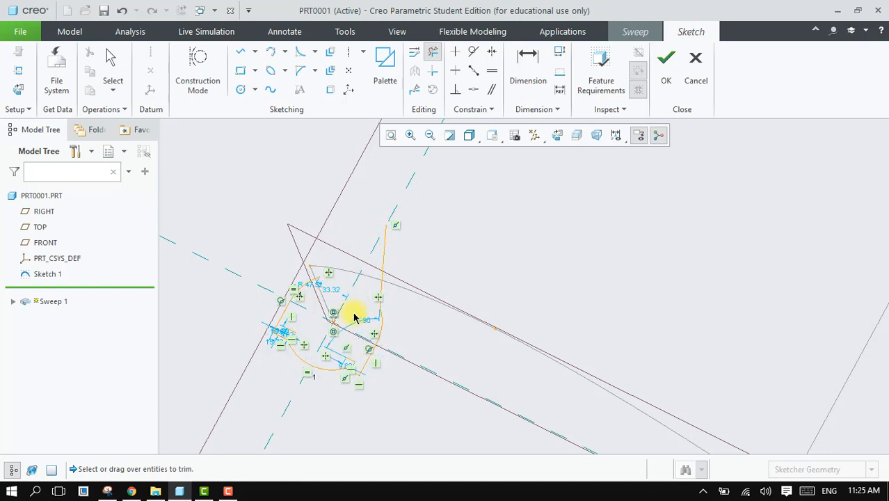
{"action": "key", "text": "ctrl+z"}
{"action": "scroll", "coordinate": [340, 285], "scroll_direction": "up", "scroll_amount": 3}
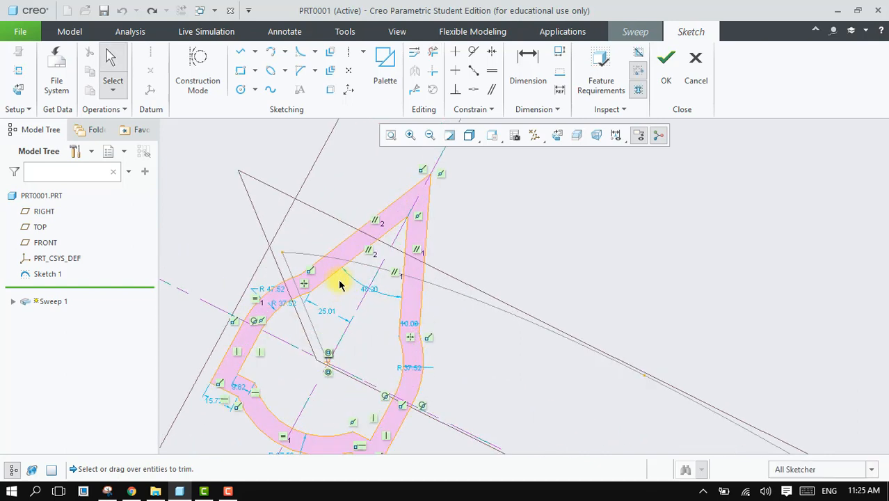
- Trim away every segment of the inner loop so only the outer profile remains, and accept the section
{"action": "left_click", "coordinate": [433, 52]}
{"action": "left_click", "coordinate": [367, 251]}
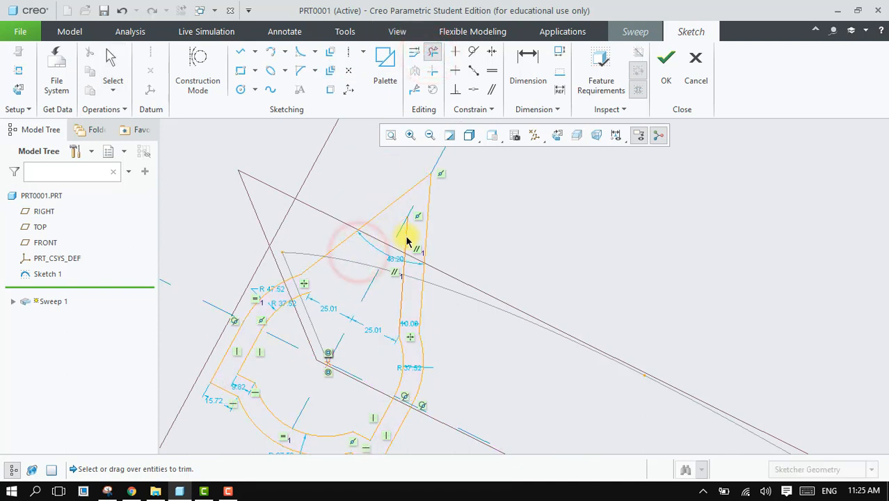
{"action": "left_click", "coordinate": [405, 357]}
{"action": "left_click", "coordinate": [385, 416]}
{"action": "left_click", "coordinate": [357, 437]}
{"action": "left_click", "coordinate": [337, 435]}
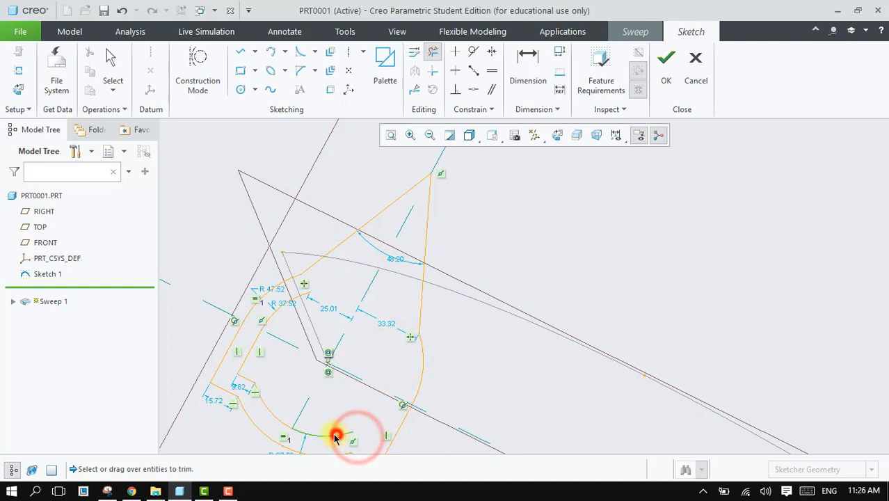
{"action": "left_click", "coordinate": [264, 391]}
{"action": "left_click", "coordinate": [242, 357]}
{"action": "left_click", "coordinate": [247, 381]}
{"action": "left_click", "coordinate": [244, 353]}
{"action": "left_click", "coordinate": [281, 307]}
{"action": "middle_click", "coordinate": [350, 263]}
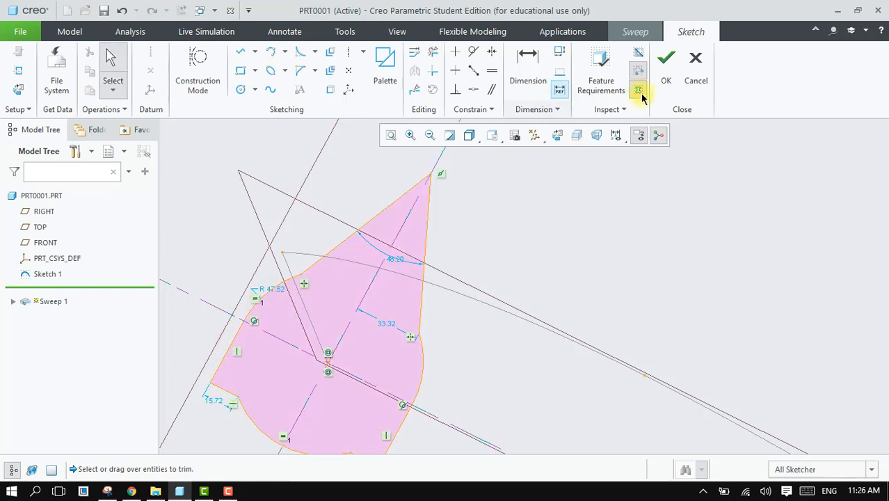
{"action": "left_click", "coordinate": [666, 60]}
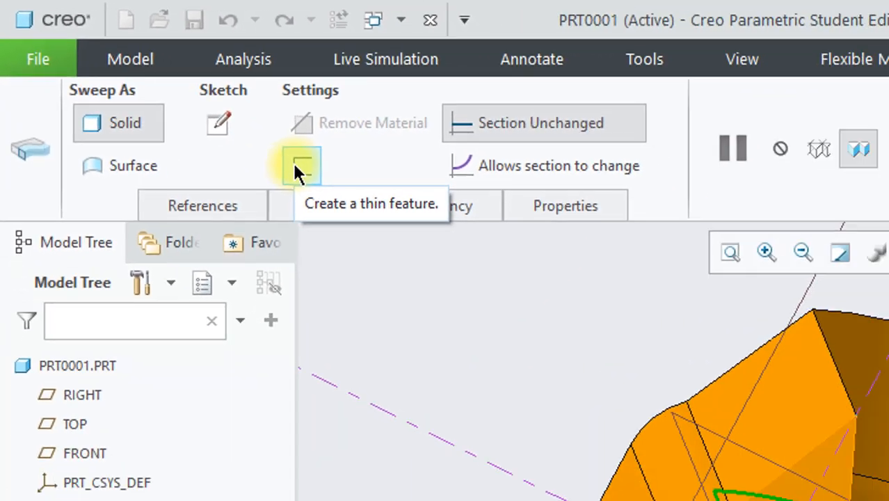
- Make the sweep a thin feature with a wall thickness of 10
{"action": "left_click", "coordinate": [404, 227]}
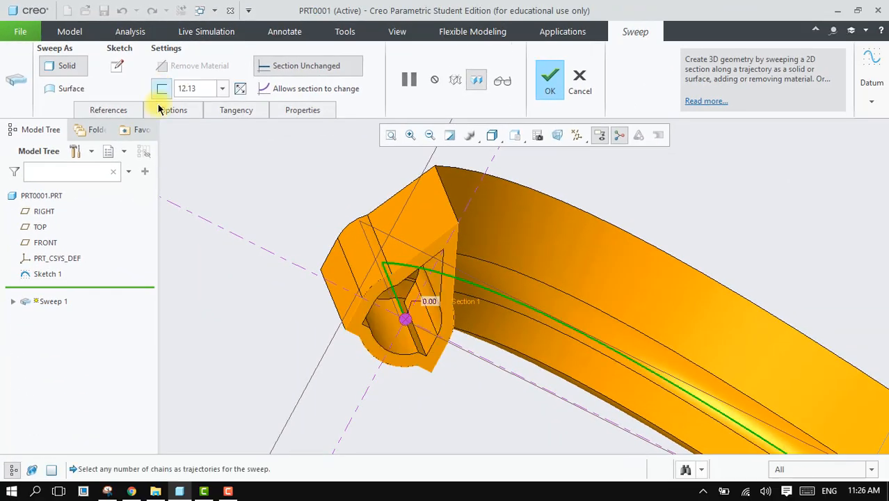
{"action": "middle_click_drag", "start_coordinate": [256, 333], "coordinate": [244, 313]}
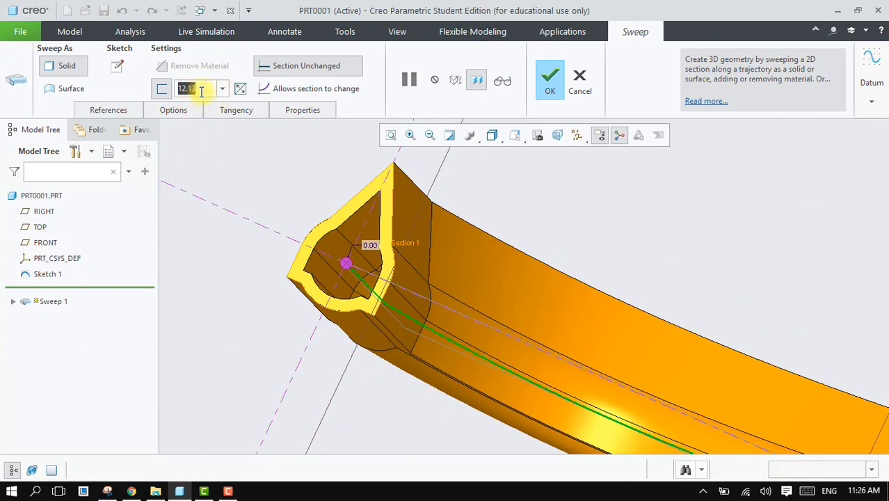
{"action": "type", "text": "10"}
{"action": "key", "text": "Return"}
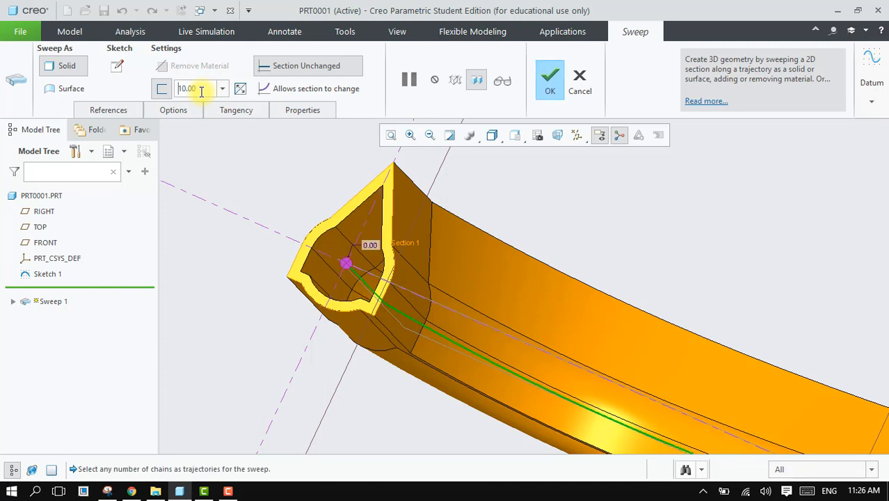
- Try a wall thickness of 60 on the thin sweep, and set it back to 10
{"action": "left_click", "coordinate": [204, 87]}
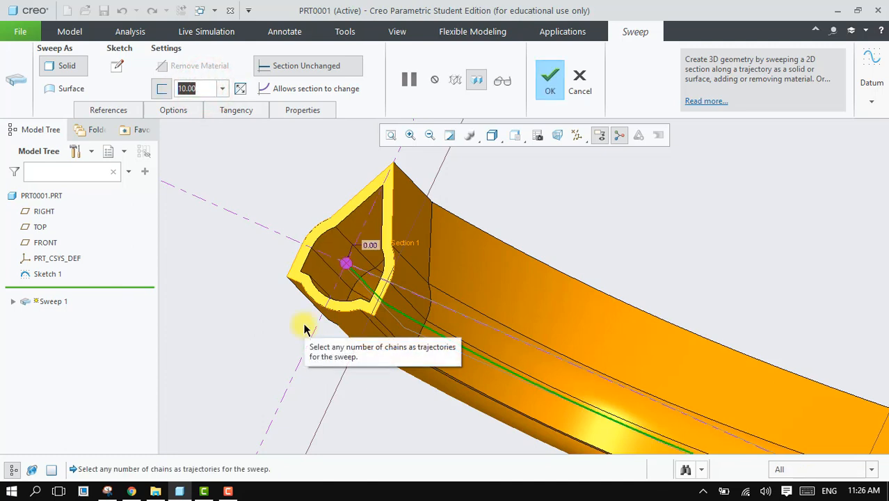
{"action": "type", "text": "60"}
{"action": "key", "text": "Return"}
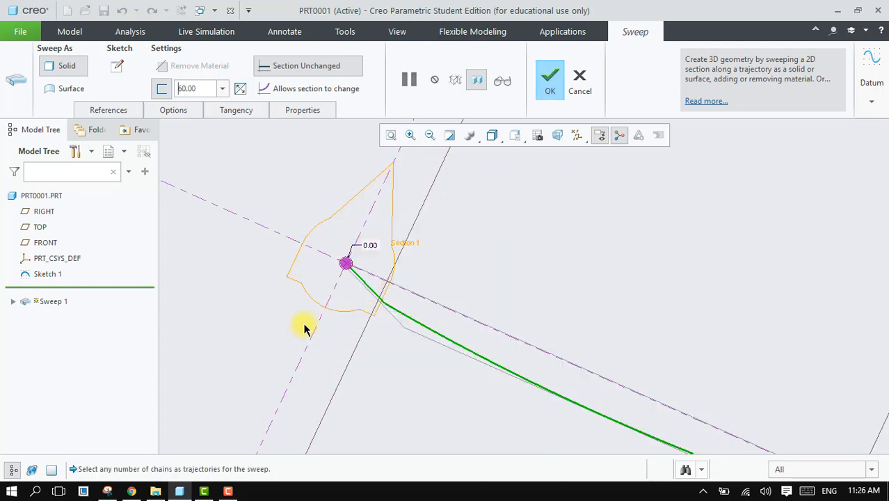
{"action": "left_click", "coordinate": [197, 84]}
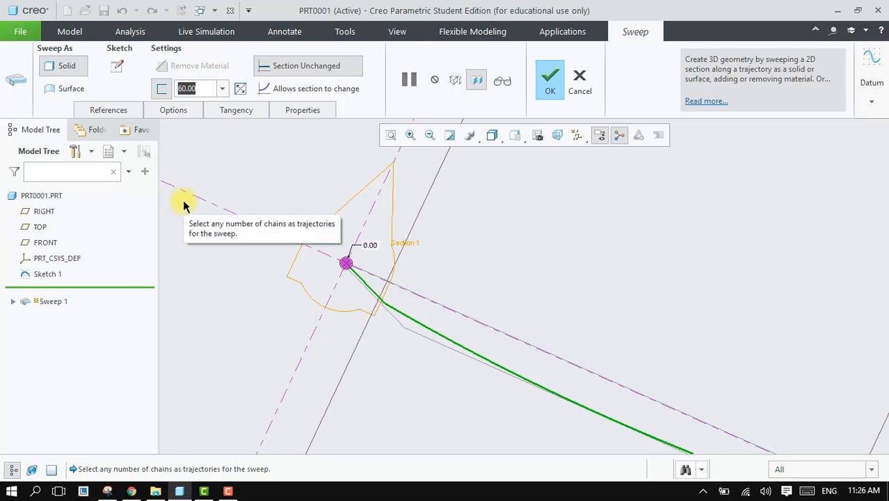
{"action": "type", "text": "10"}
{"action": "key", "text": "Return"}
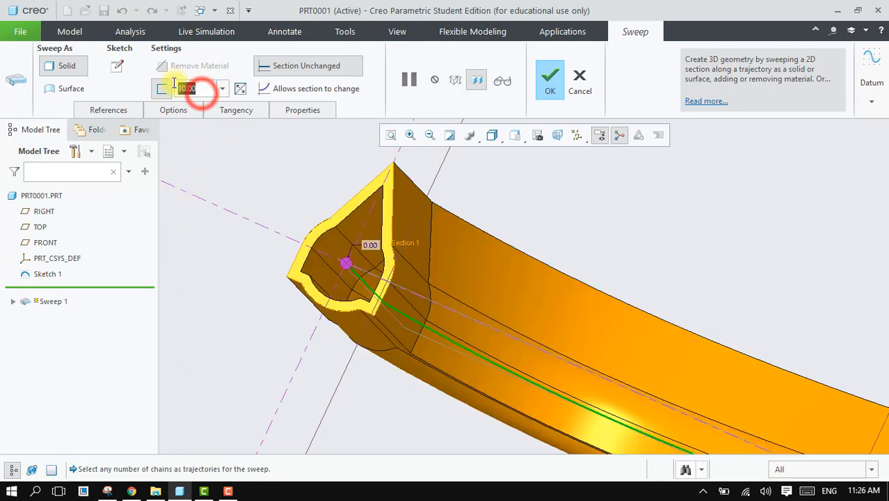
- Set the thin sweep's wall thickness to 30, inspect the preview, and cancel the sweep feature
{"action": "type", "text": "30"}
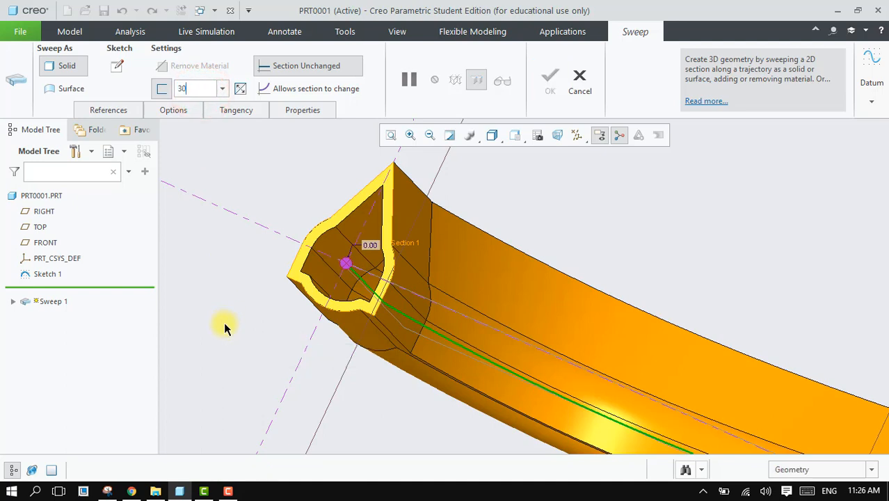
{"action": "key", "text": "Return"}
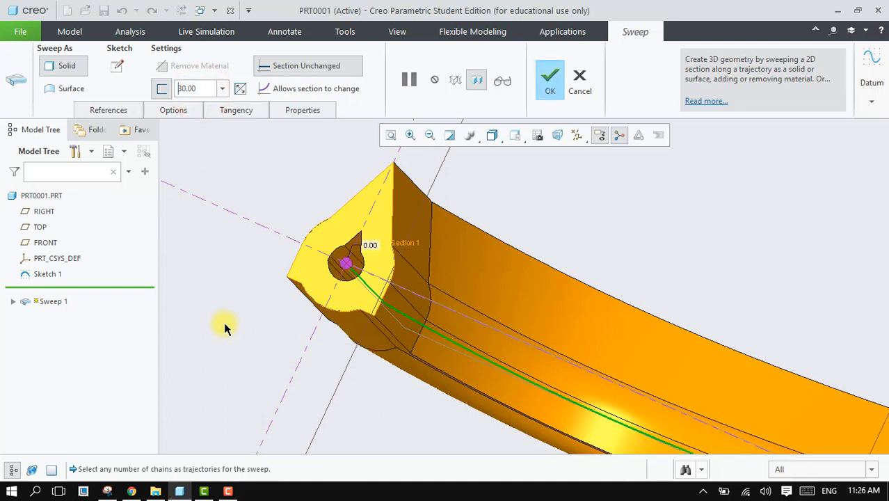
{"action": "mouse_move", "coordinate": [248, 343]}
{"action": "middle_mouse_down"}
{"action": "mouse_move", "coordinate": [261, 348]}
{"action": "mouse_move", "coordinate": [252, 336]}
{"action": "middle_mouse_up"}
{"action": "scroll", "coordinate": [451, 443], "scroll_direction": "down", "scroll_amount": 3}
{"action": "middle_click_drag", "start_coordinate": [464, 415], "coordinate": [482, 433]}
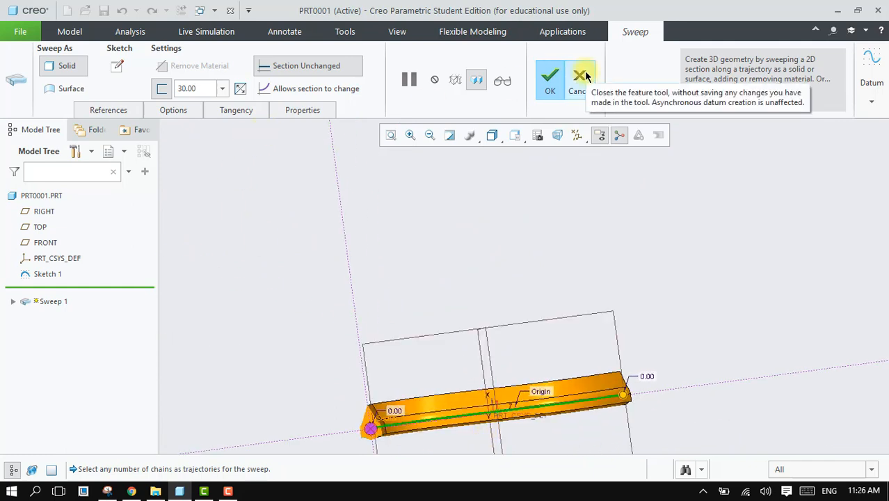
{"action": "left_click", "coordinate": [584, 71]}
{"action": "left_click", "coordinate": [443, 272]}
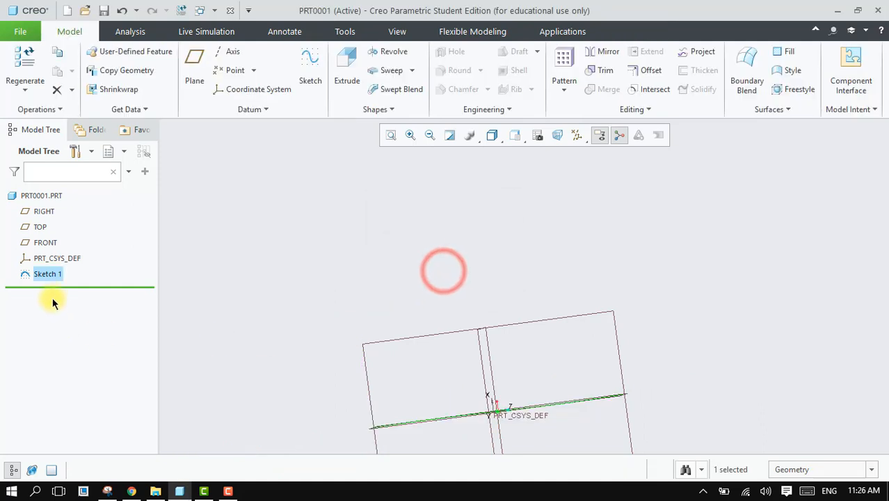
- Roll the model back to before Sketch 1 and start an extrude sketched on the TOP plane
{"action": "left_click_drag", "start_coordinate": [54, 288], "coordinate": [55, 269]}
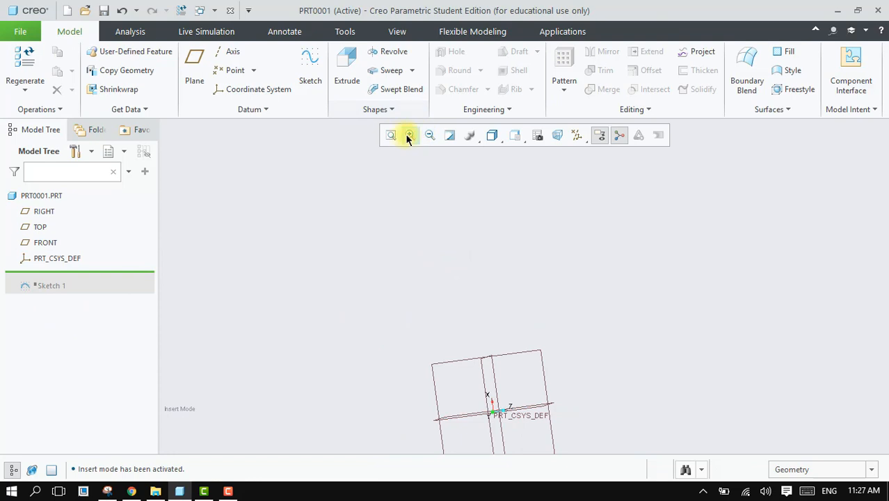
{"action": "left_click", "coordinate": [349, 61]}
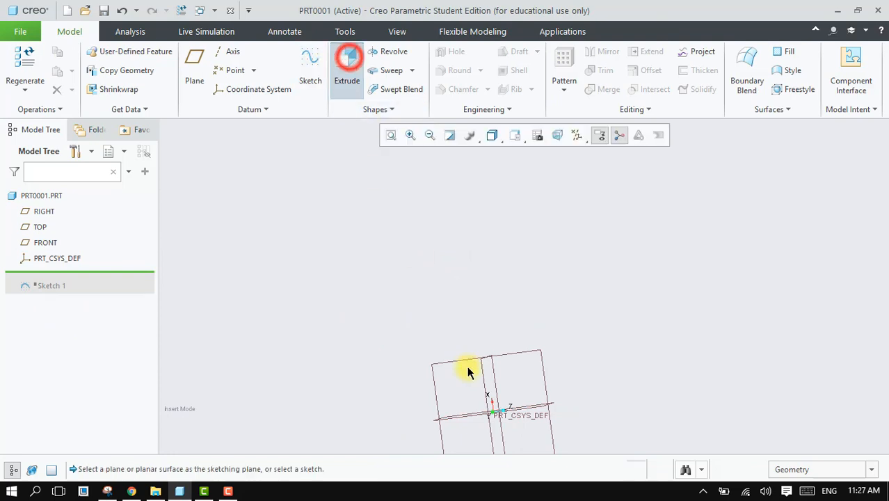
{"action": "left_click", "coordinate": [458, 363]}
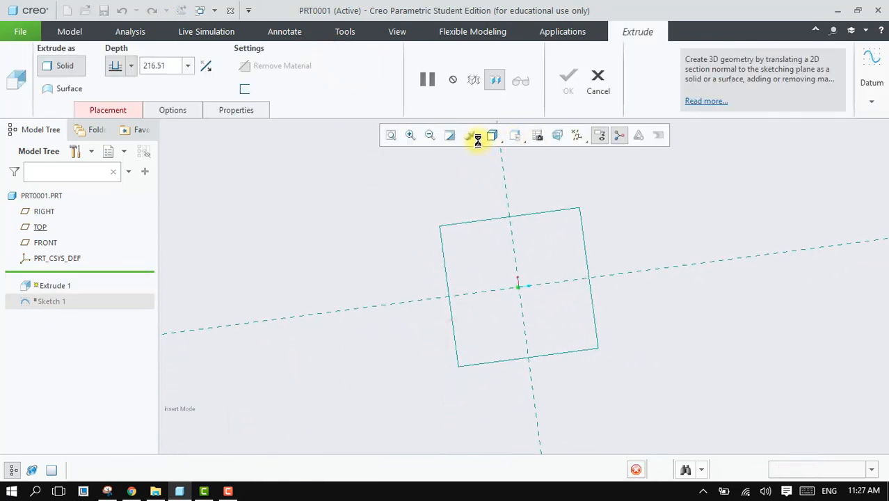
{"action": "left_click", "coordinate": [559, 135]}
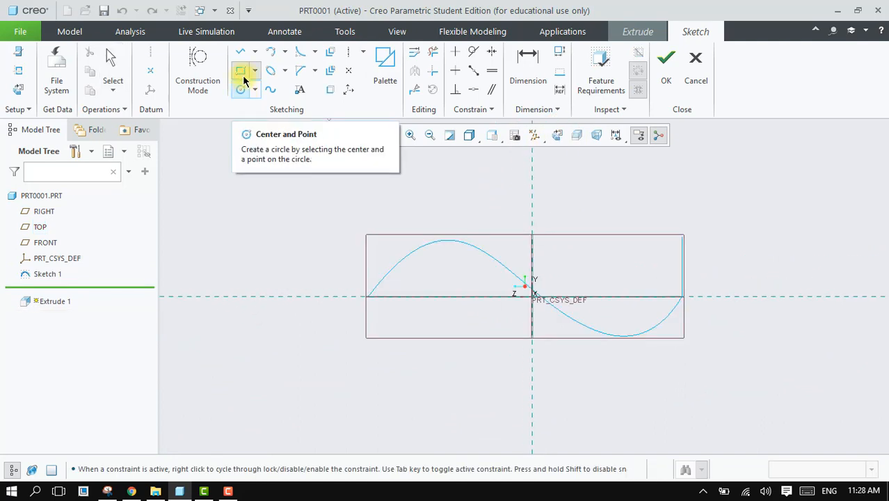
- Sketch a closed four-sided profile around the S-shaped curve, its upper-left corner about 621 from the vertical reference, and accept it
{"action": "left_click", "coordinate": [239, 52]}
{"action": "left_click", "coordinate": [723, 266]}
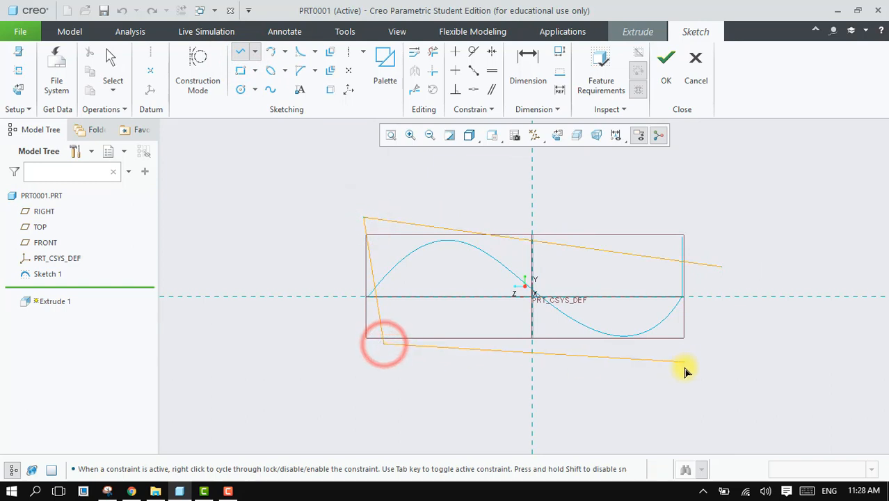
{"action": "left_click", "coordinate": [683, 384]}
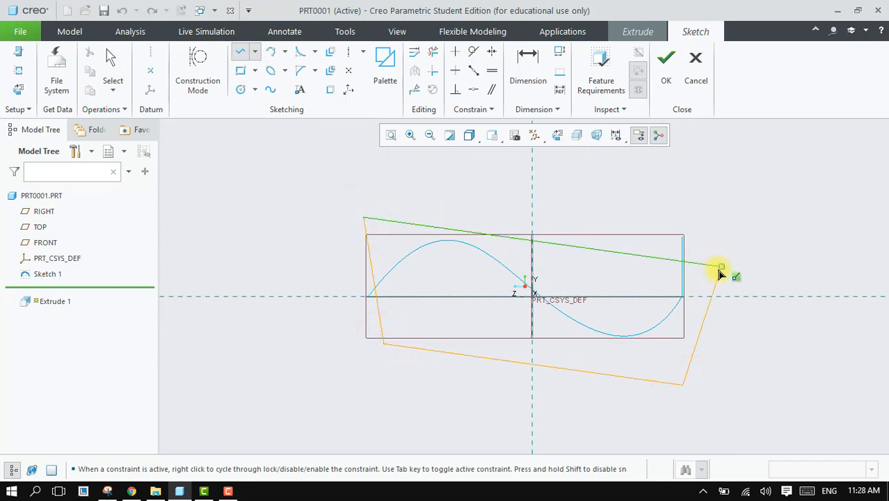
{"action": "middle_click", "coordinate": [726, 307]}
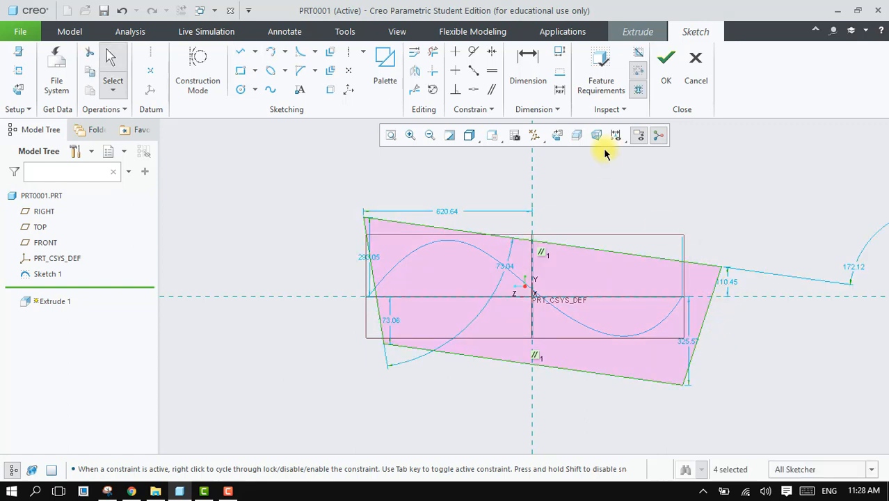
{"action": "left_click", "coordinate": [661, 63]}
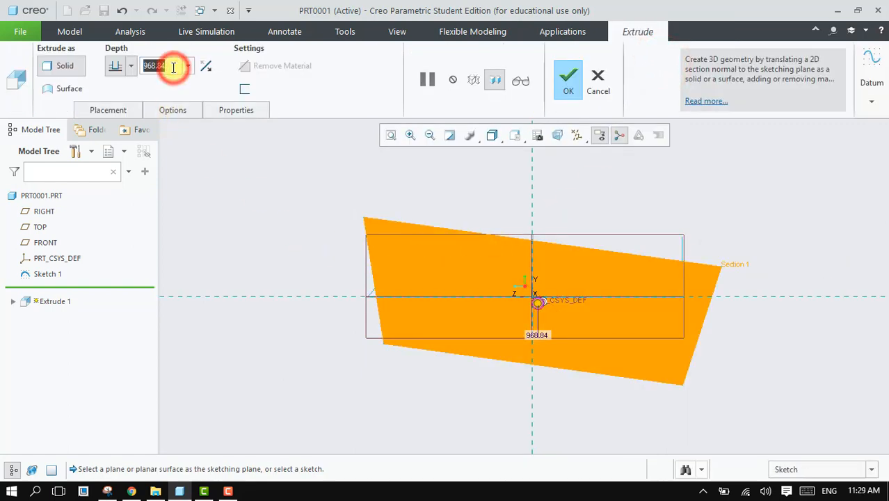
- Extrude the four-sided profile as a solid plate to a depth of 50 and complete the feature
{"action": "type", "text": "50"}
{"action": "key", "text": "Return"}
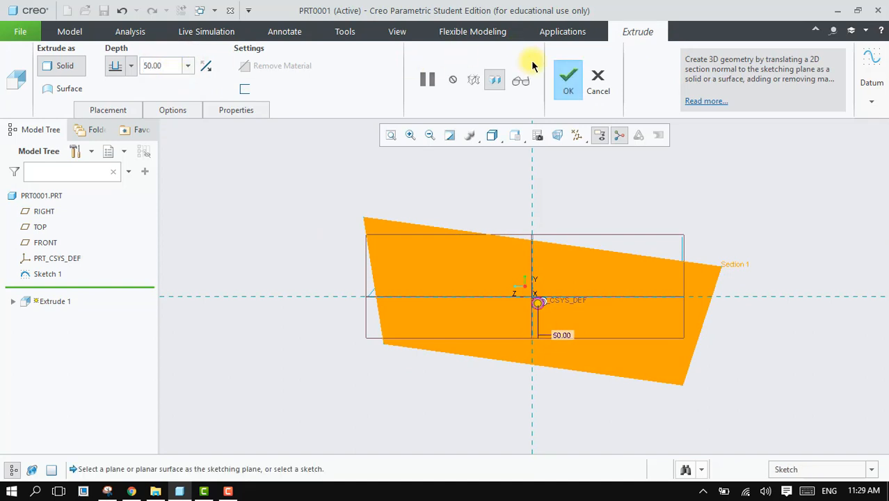
{"action": "left_click", "coordinate": [570, 80]}
{"action": "middle_click_drag", "start_coordinate": [317, 282], "coordinate": [350, 114]}
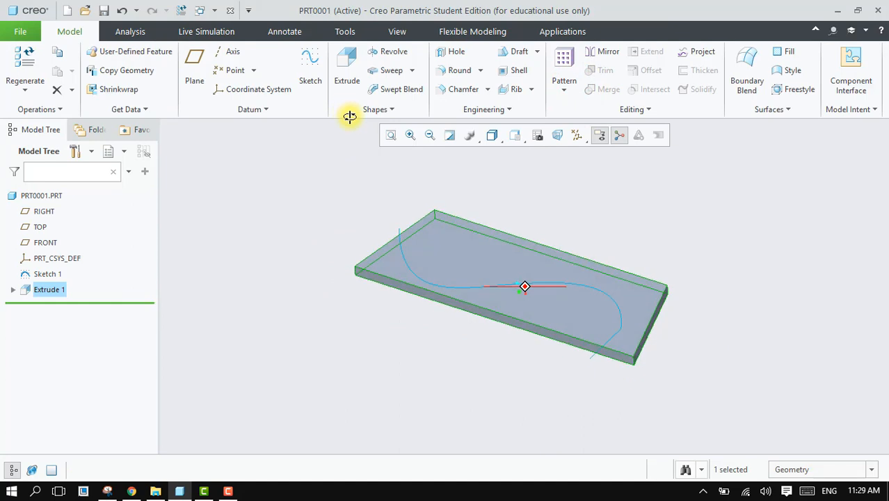
{"action": "mouse_move", "coordinate": [231, 285]}
{"action": "middle_mouse_down"}
{"action": "mouse_move", "coordinate": [256, 278]}
{"action": "mouse_move", "coordinate": [242, 248]}
{"action": "middle_mouse_up"}
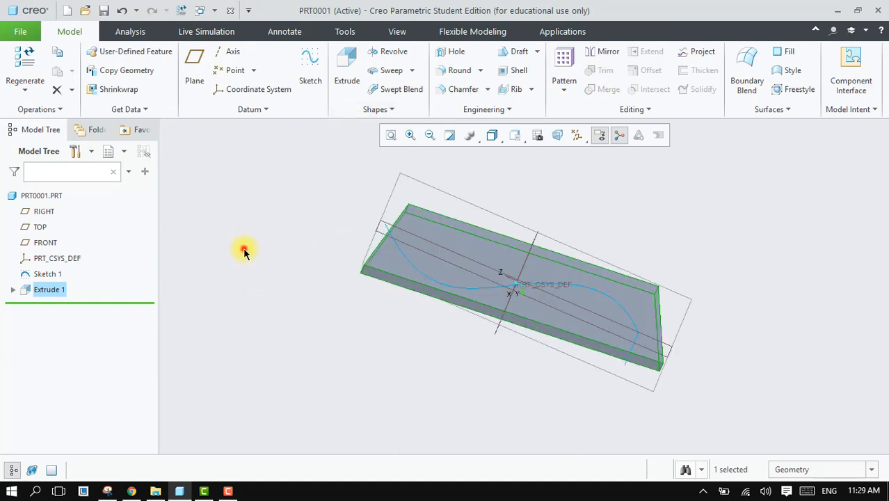
{"action": "left_click", "coordinate": [244, 248]}
- Start a solid sweep using the S-shaped curve of Sketch 1 as the origin trajectory
{"action": "left_click", "coordinate": [41, 274]}
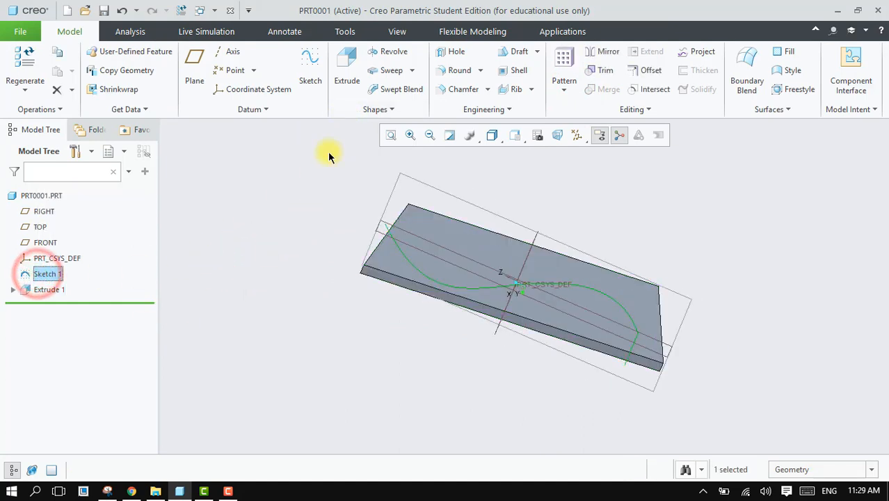
{"action": "left_click", "coordinate": [389, 72]}
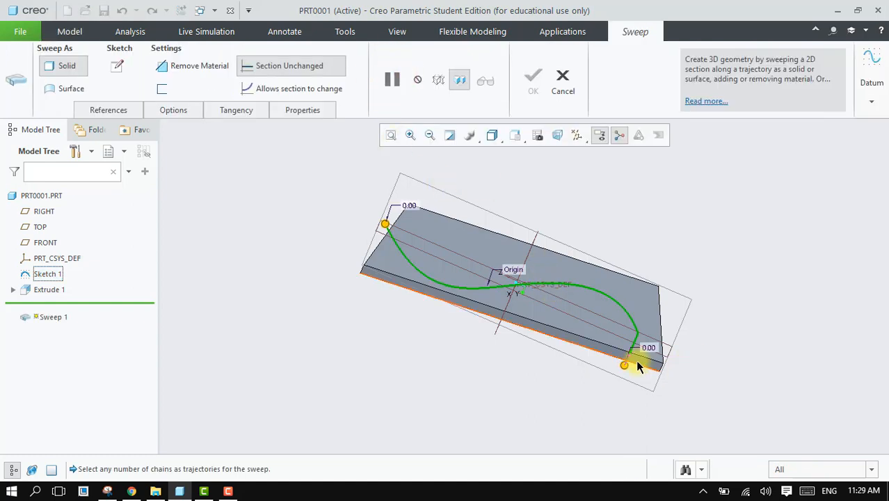
{"action": "middle_click_drag", "start_coordinate": [700, 314], "coordinate": [649, 371]}
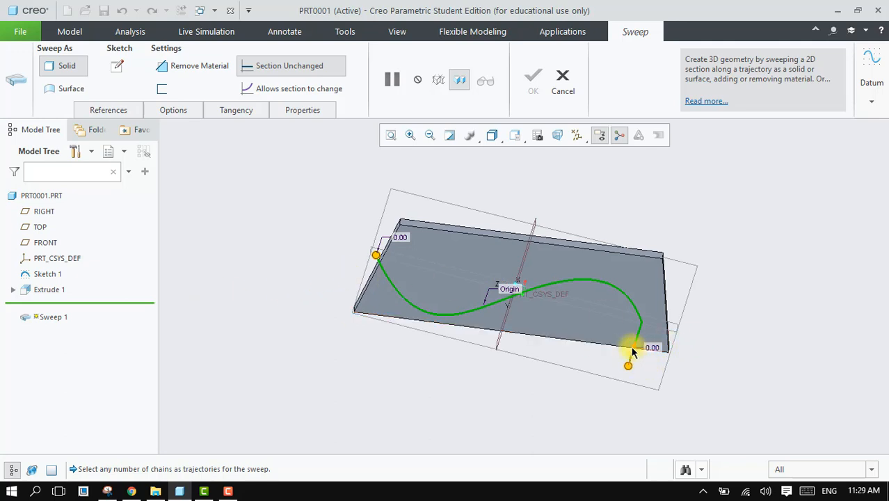
{"action": "left_click", "coordinate": [634, 351]}
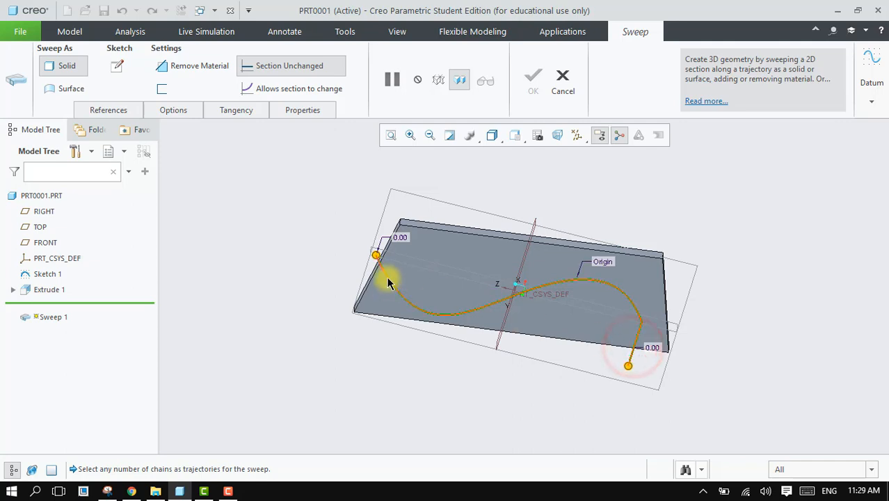
- Sketch a rectangular sweep section spanning the vertical reference and the plate's face at the trajectory start, and accept it
{"action": "left_click", "coordinate": [117, 66]}
{"action": "left_click", "coordinate": [558, 135]}
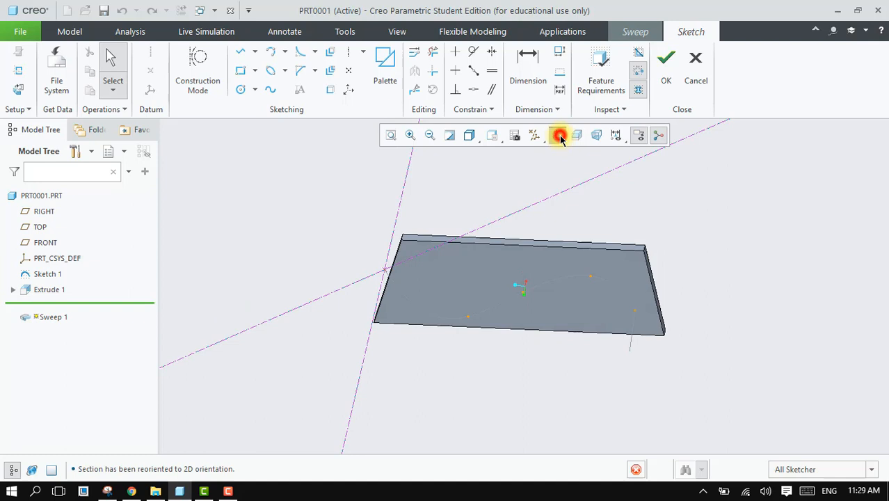
{"action": "scroll", "coordinate": [641, 291], "scroll_direction": "down", "scroll_amount": 3}
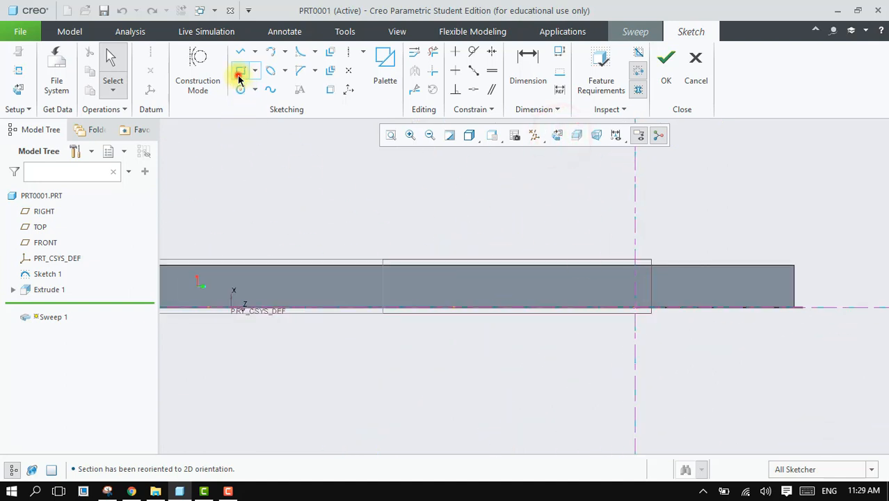
{"action": "left_click", "coordinate": [240, 70]}
{"action": "left_click", "coordinate": [616, 290]}
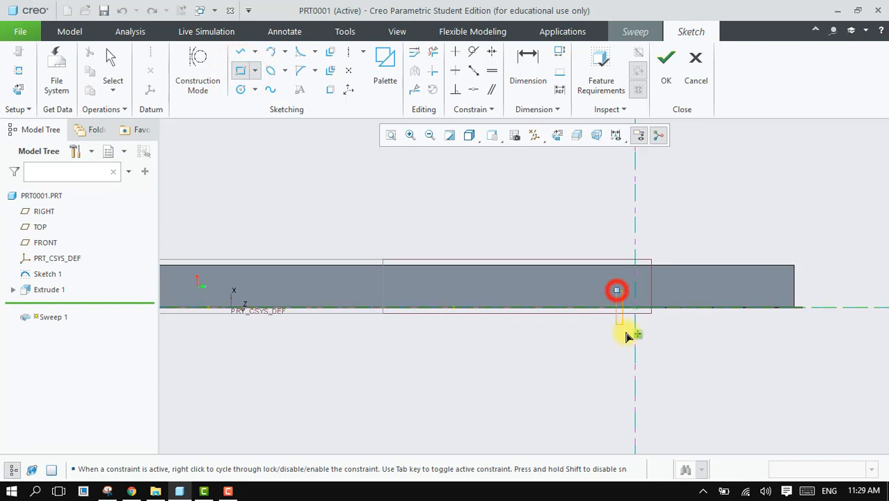
{"action": "left_click", "coordinate": [661, 363]}
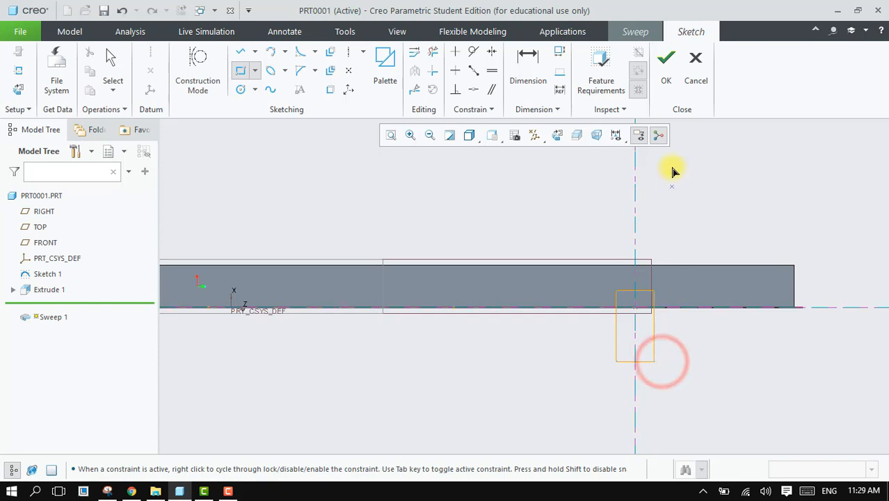
{"action": "left_click", "coordinate": [661, 73]}
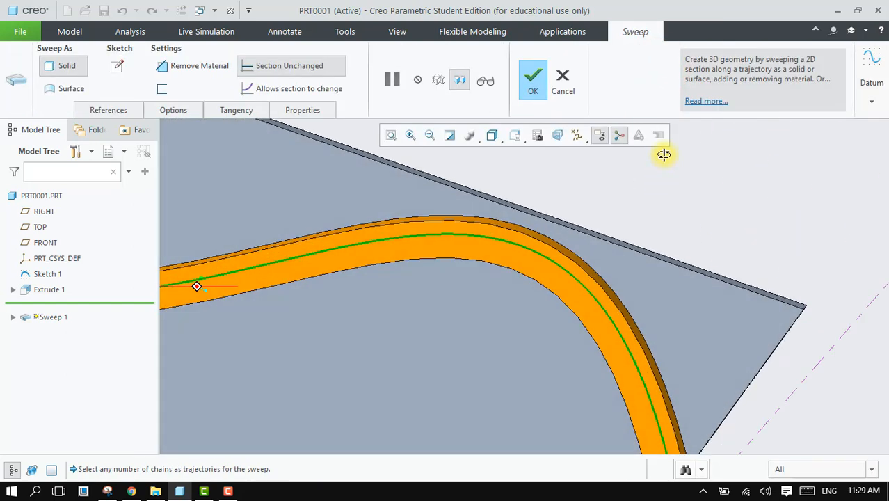
- Set the sweep to remove material, complete the S-shaped groove in the plate, and inspect the cut
{"action": "middle_click_drag", "start_coordinate": [664, 155], "coordinate": [770, 298]}
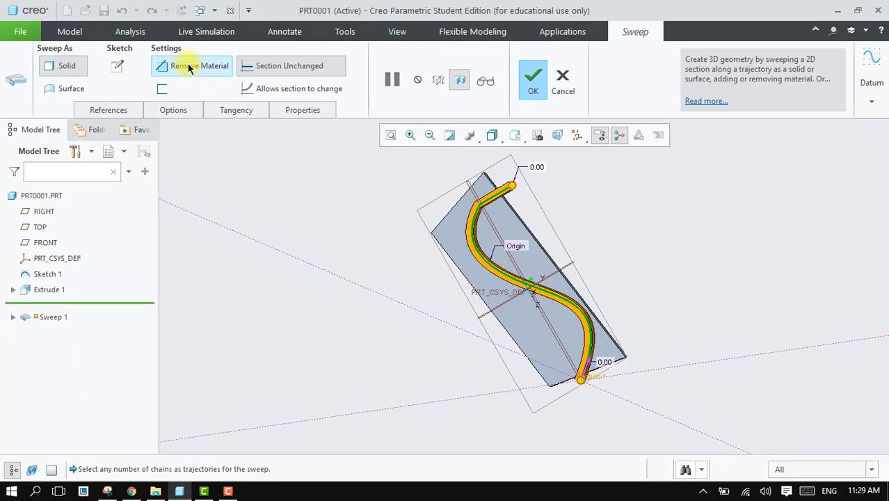
{"action": "left_click", "coordinate": [188, 63]}
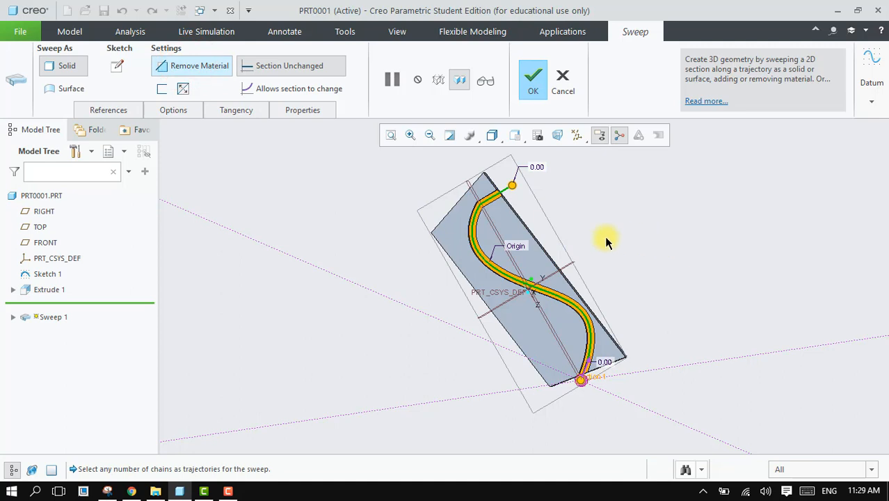
{"action": "scroll", "coordinate": [540, 218], "scroll_direction": "down", "scroll_amount": 3}
{"action": "middle_click_drag", "start_coordinate": [540, 219], "coordinate": [539, 139]}
{"action": "left_click", "coordinate": [532, 83]}
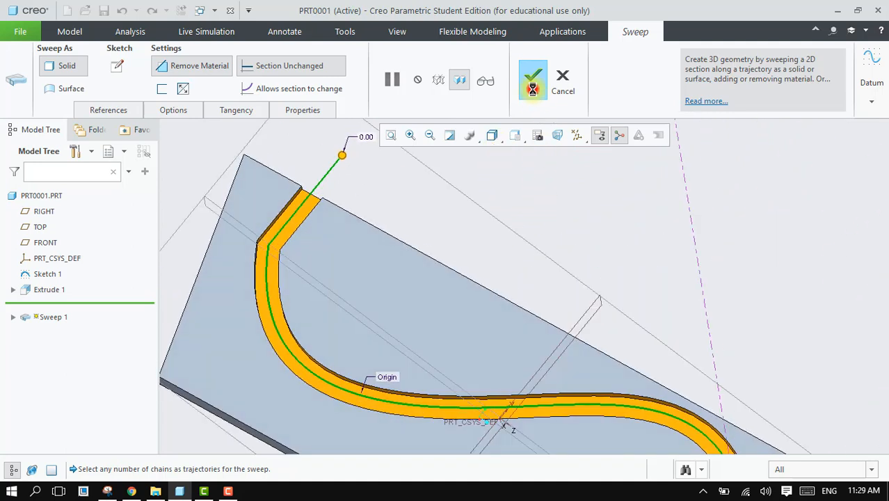
{"action": "middle_click_drag", "start_coordinate": [573, 223], "coordinate": [561, 209]}
{"action": "scroll", "coordinate": [561, 209], "scroll_direction": "down", "scroll_amount": 3}
{"action": "middle_click_drag", "start_coordinate": [536, 303], "coordinate": [449, 410]}
{"action": "left_click", "coordinate": [407, 427]}
{"action": "middle_click_drag", "start_coordinate": [381, 455], "coordinate": [502, 424]}
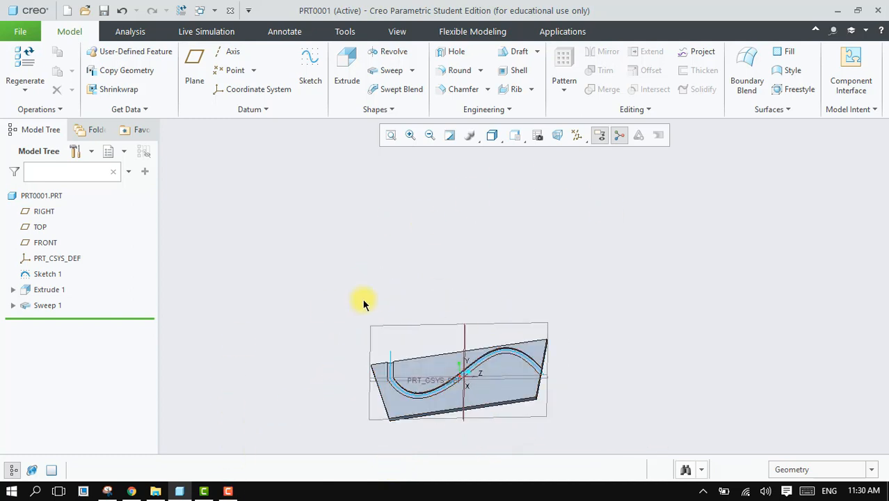
- Delete Sketch 1, Extrude 1 and Sweep 1 from the model
{"action": "left_click", "coordinate": [45, 303]}
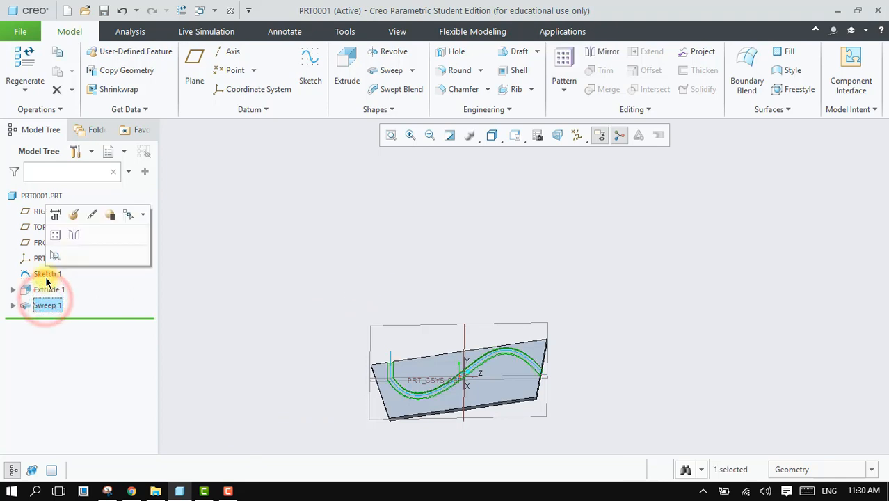
{"action": "left_click", "coordinate": [46, 275], "text": "shift"}
{"action": "right_click", "coordinate": [47, 274]}
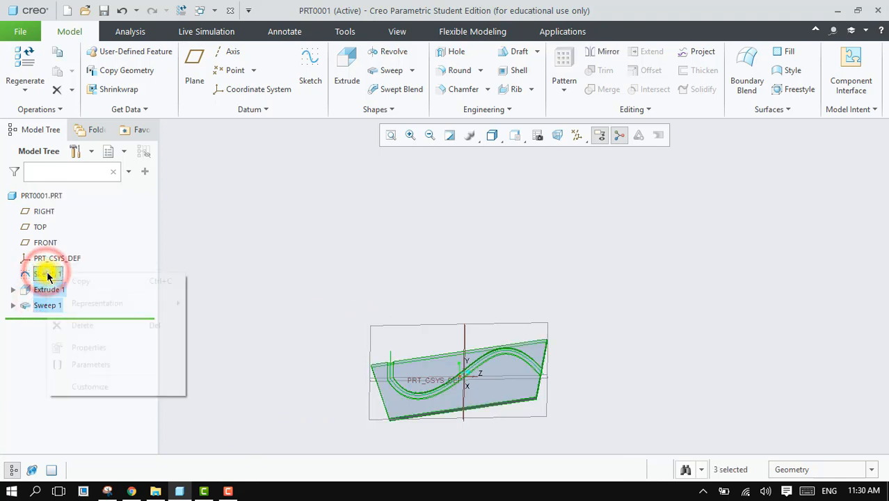
{"action": "left_click", "coordinate": [81, 325]}
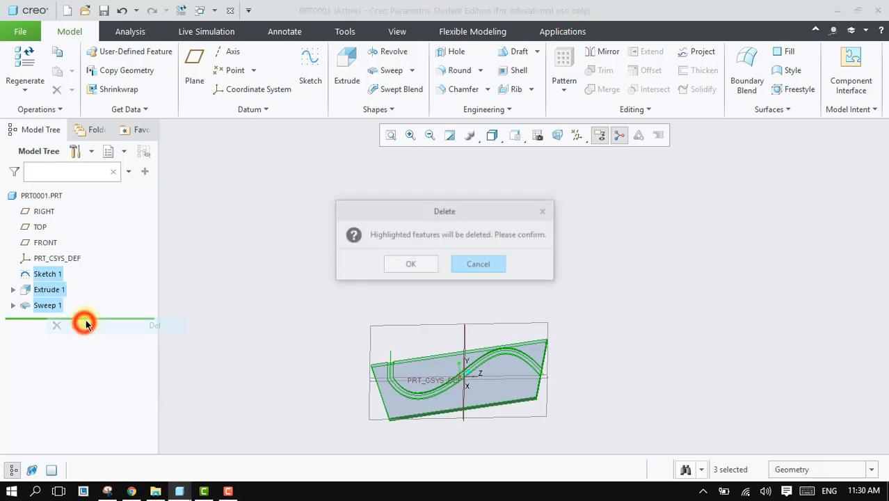
{"action": "left_click", "coordinate": [410, 269]}
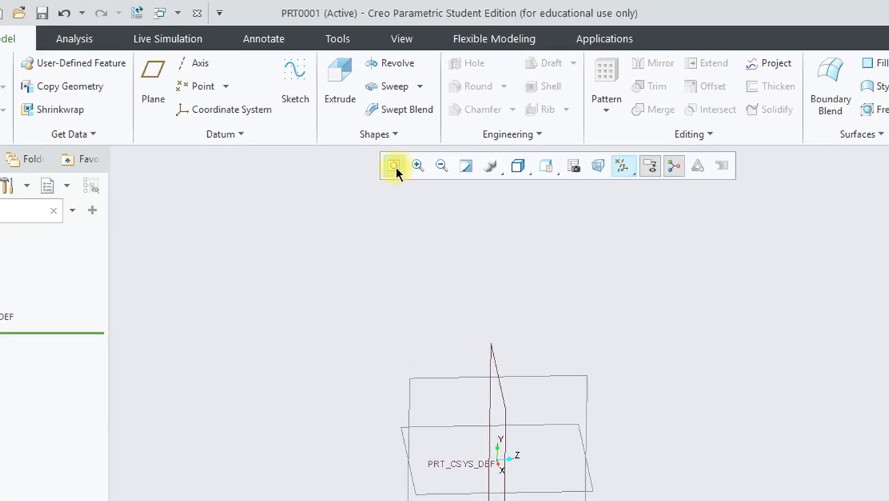
- Start a helical sweep and define an internal helix profile sketch on the Y-Z datum plane
{"action": "left_click", "coordinate": [390, 135]}
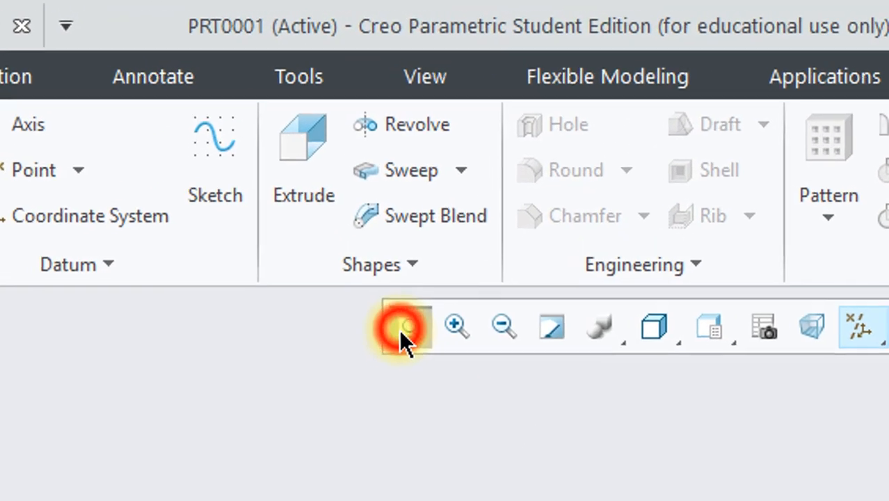
{"action": "left_click", "coordinate": [466, 182]}
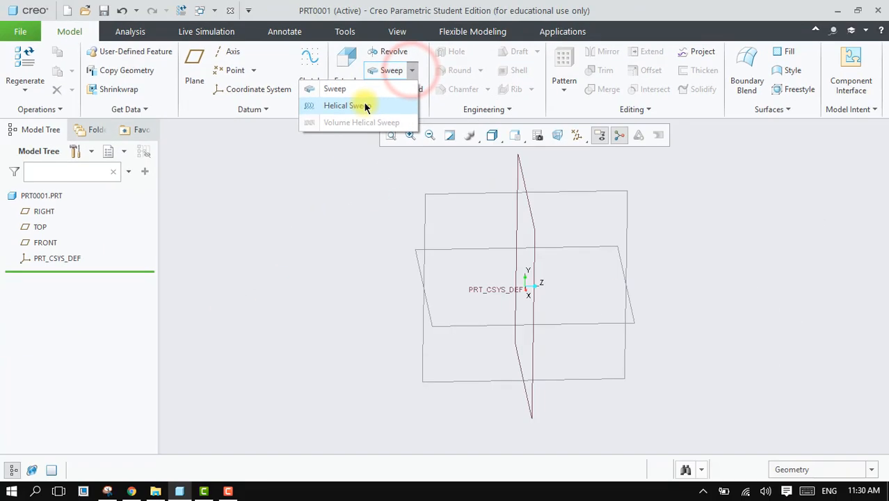
{"action": "left_click", "coordinate": [366, 104]}
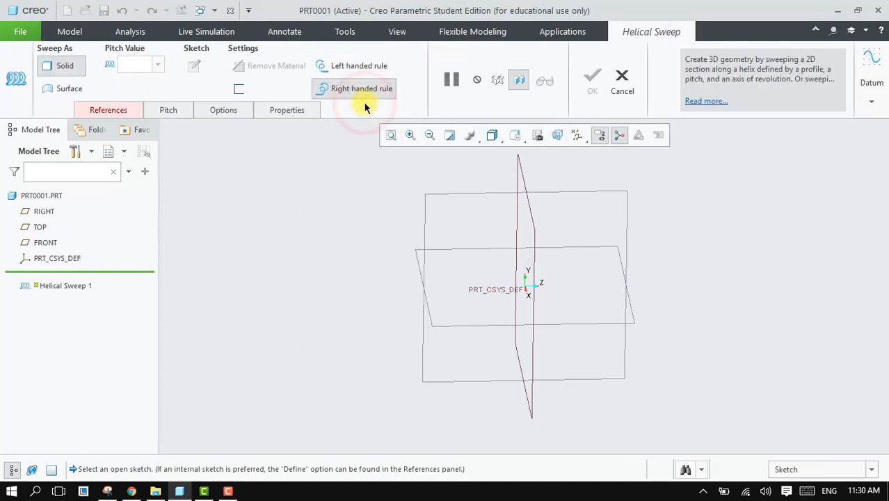
{"action": "left_click", "coordinate": [620, 134]}
{"action": "left_click", "coordinate": [121, 111]}
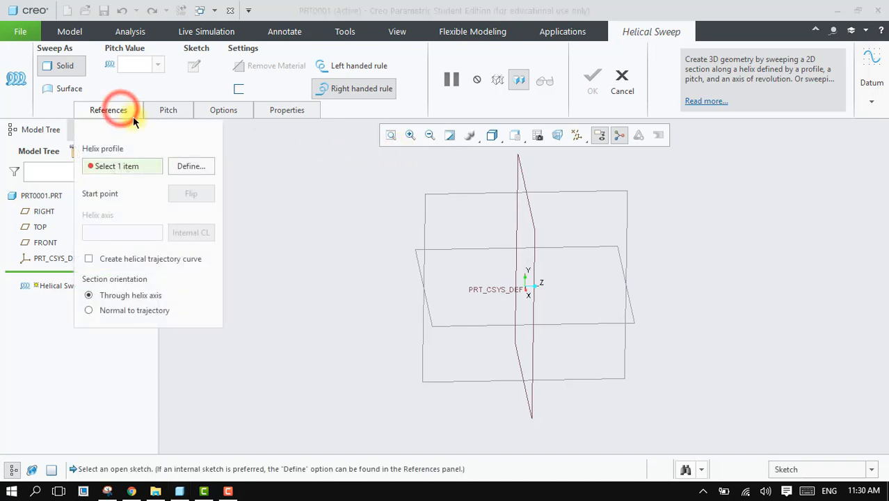
{"action": "left_click", "coordinate": [186, 167]}
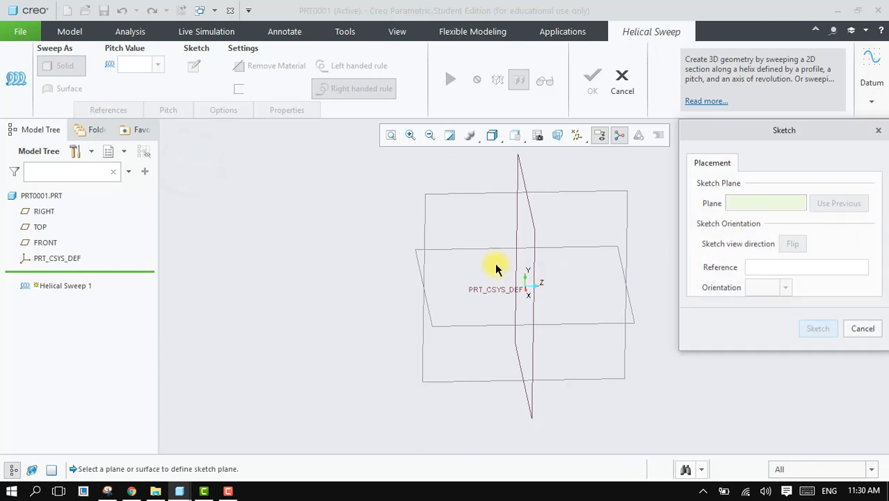
{"action": "left_click", "coordinate": [485, 194]}
{"action": "left_click", "coordinate": [819, 329]}
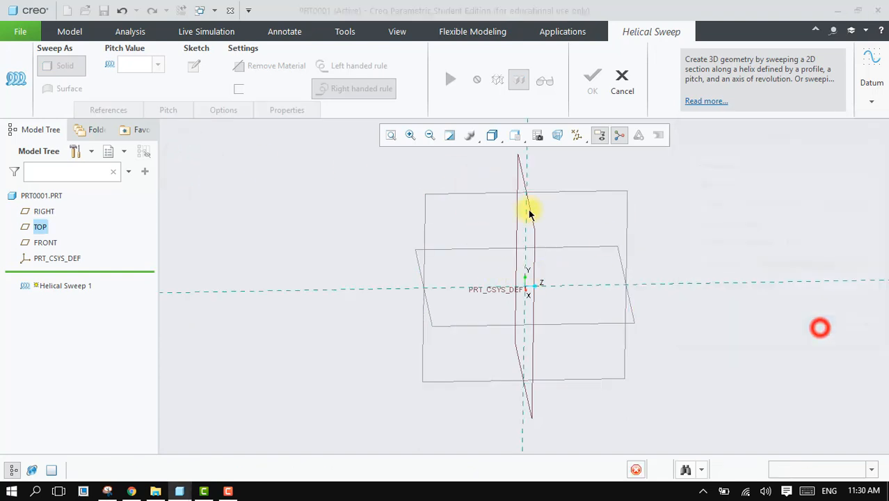
{"action": "left_click", "coordinate": [556, 135]}
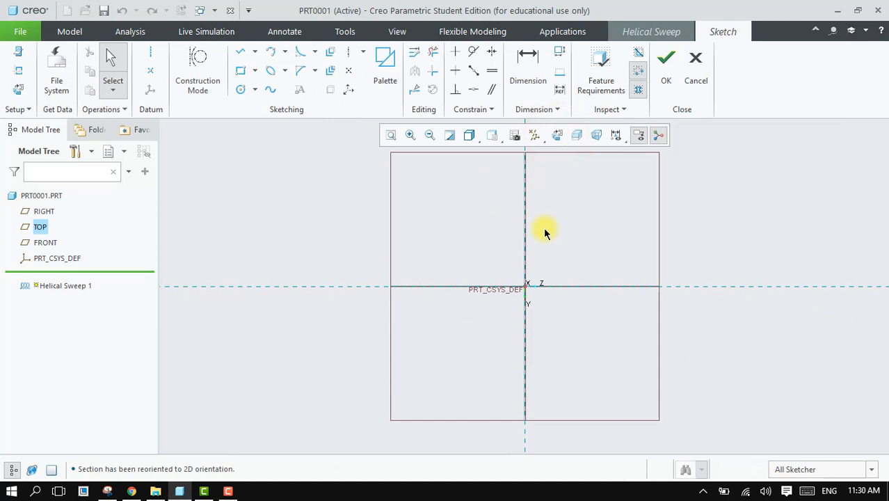
- Sketch a vertical profile line about 111 from the vertical reference, starting about 28 above the horizontal reference
{"action": "scroll", "coordinate": [511, 263], "scroll_direction": "down", "scroll_amount": 2}
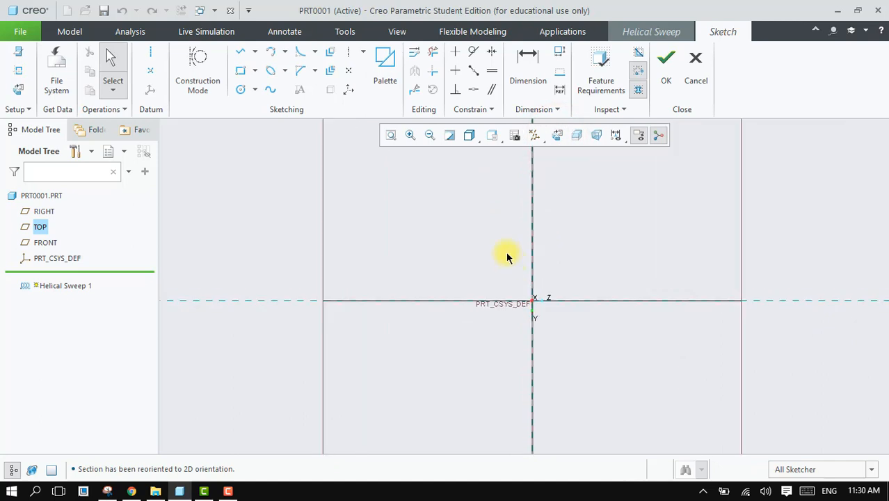
{"action": "left_click", "coordinate": [240, 52]}
{"action": "left_click", "coordinate": [440, 279]}
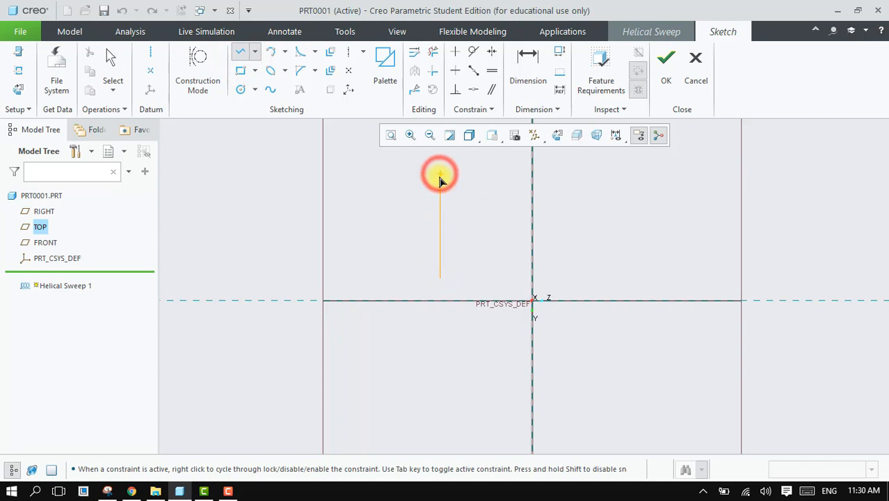
{"action": "middle_click", "coordinate": [437, 172]}
- Set the line's length to 100 and its distance from the vertical reference to 50, and accept the helix profile
{"action": "left_click", "coordinate": [436, 237]}
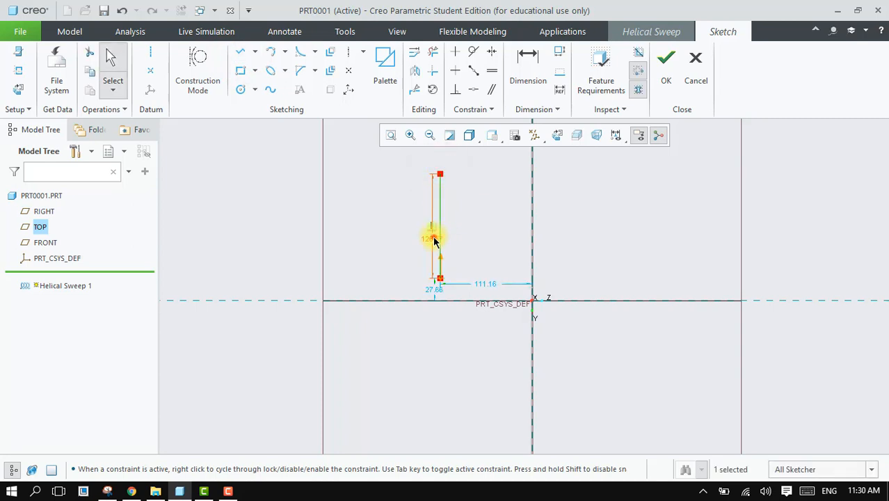
{"action": "double_click", "coordinate": [433, 239]}
{"action": "type", "text": "100"}
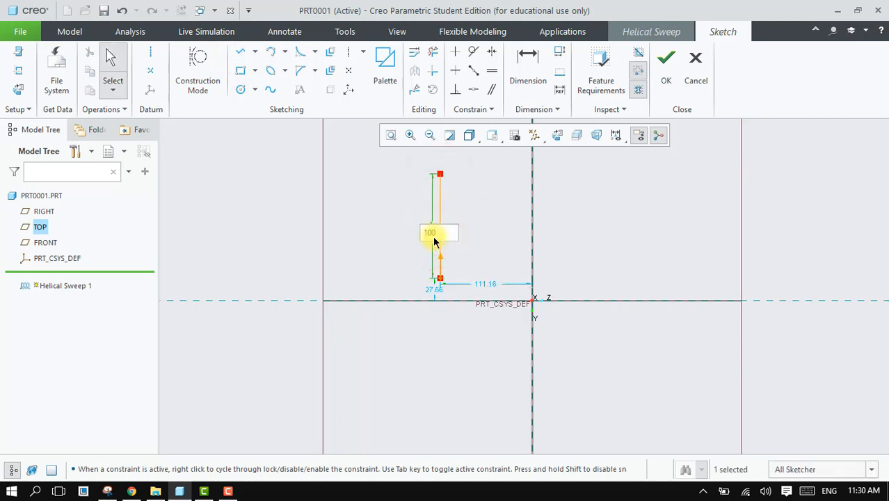
{"action": "key", "text": "Return"}
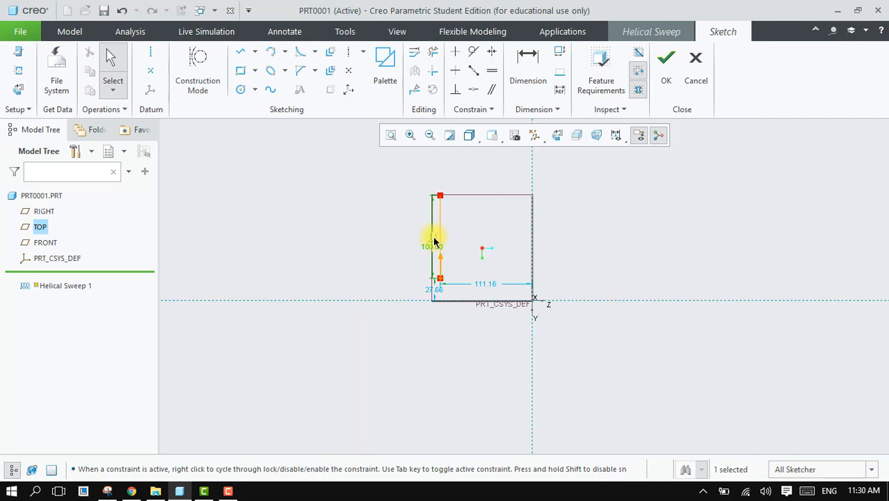
{"action": "double_click", "coordinate": [480, 286]}
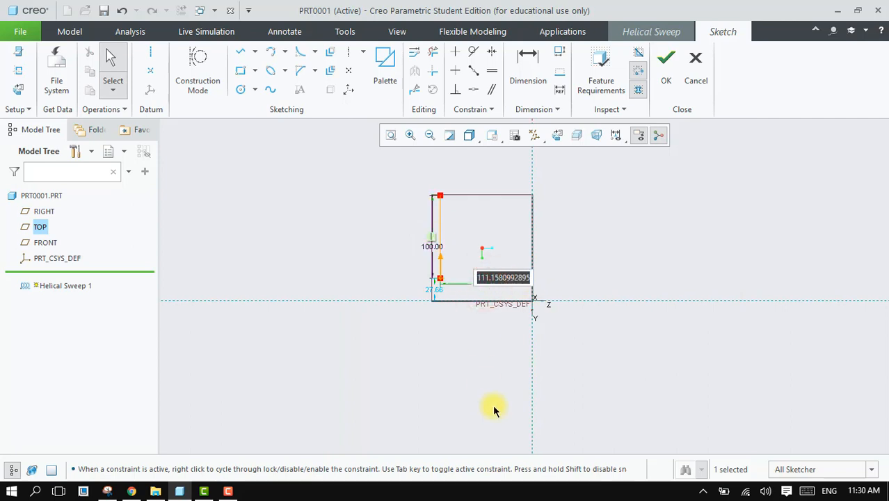
{"action": "type", "text": "50"}
{"action": "key", "text": "Return"}
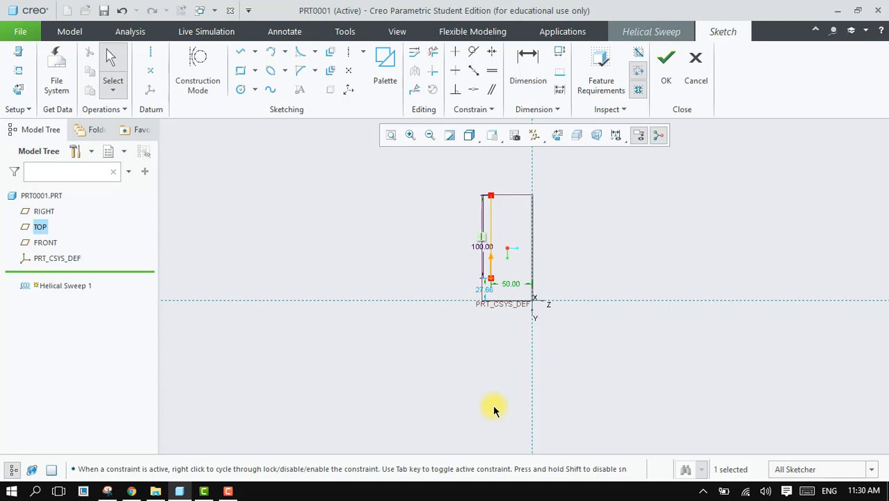
{"action": "left_click", "coordinate": [666, 62]}
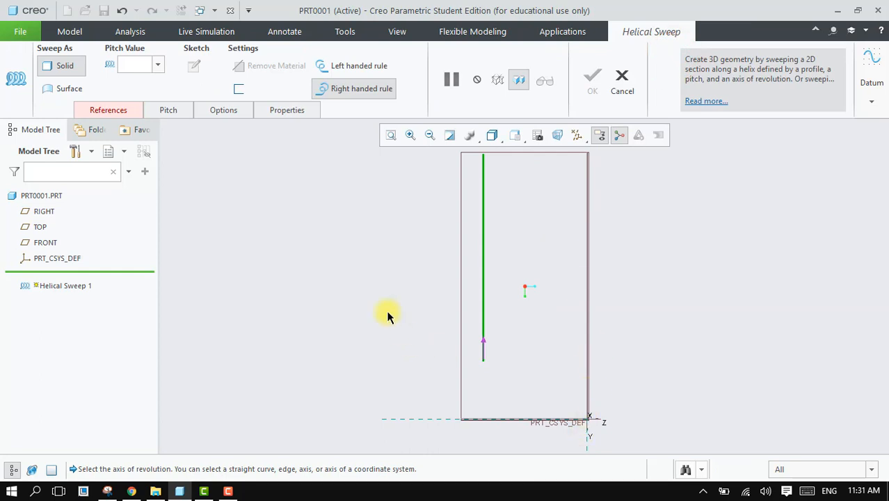
- Assign the Y axis of PRT_CSYS_DEF as the helix axis
{"action": "left_click", "coordinate": [108, 110]}
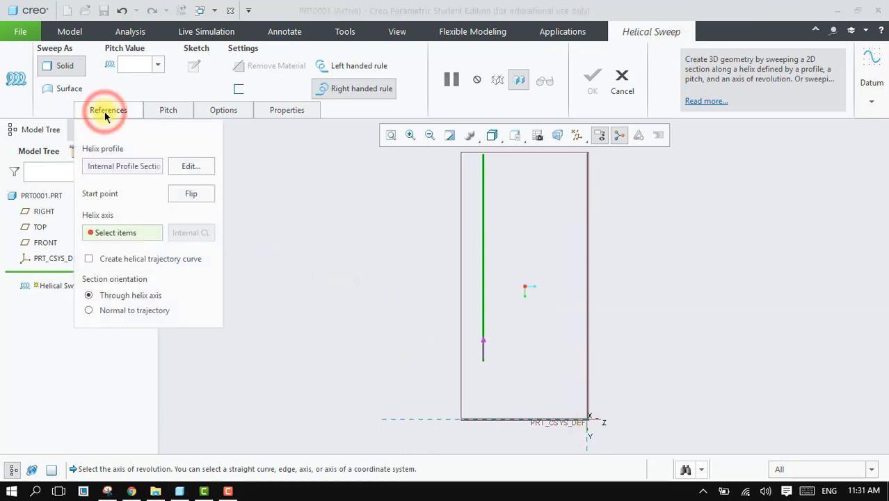
{"action": "left_click", "coordinate": [110, 234]}
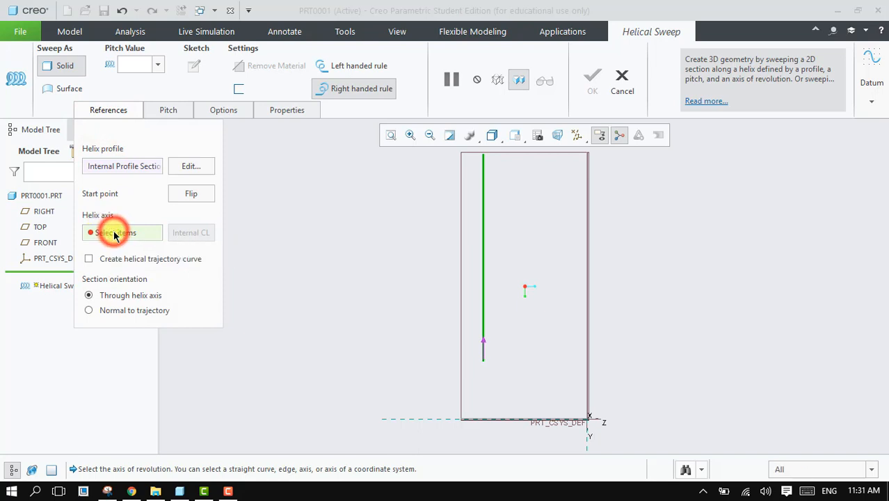
{"action": "left_click", "coordinate": [586, 432]}
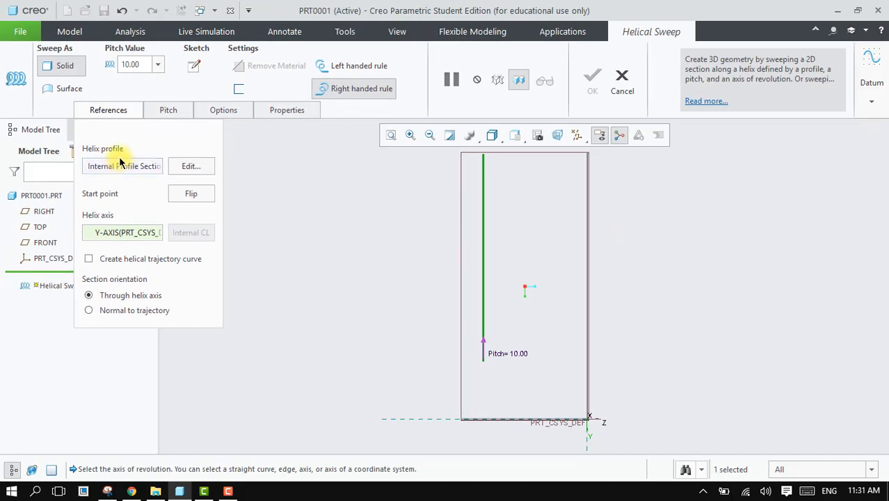
- Sketch a circle about 8.3 in diameter centred on the helix start point as the sweep section, and accept it
{"action": "left_click", "coordinate": [195, 67]}
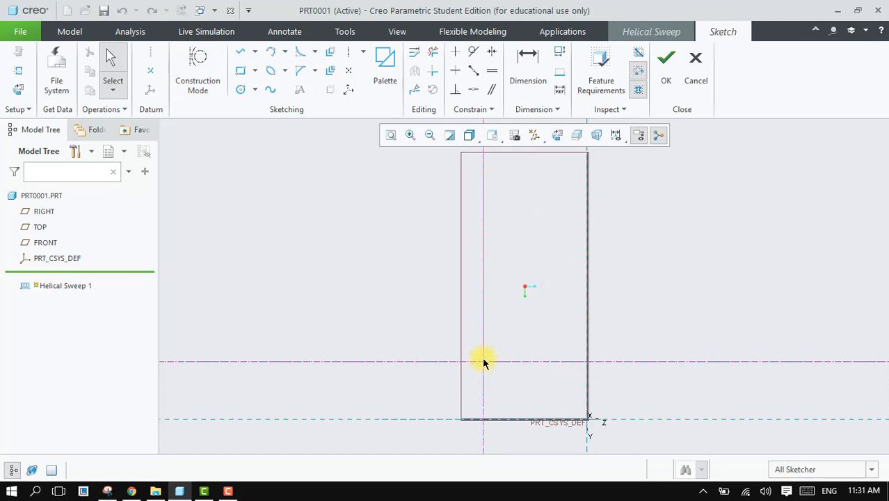
{"action": "left_click", "coordinate": [556, 134]}
{"action": "left_click", "coordinate": [556, 134]}
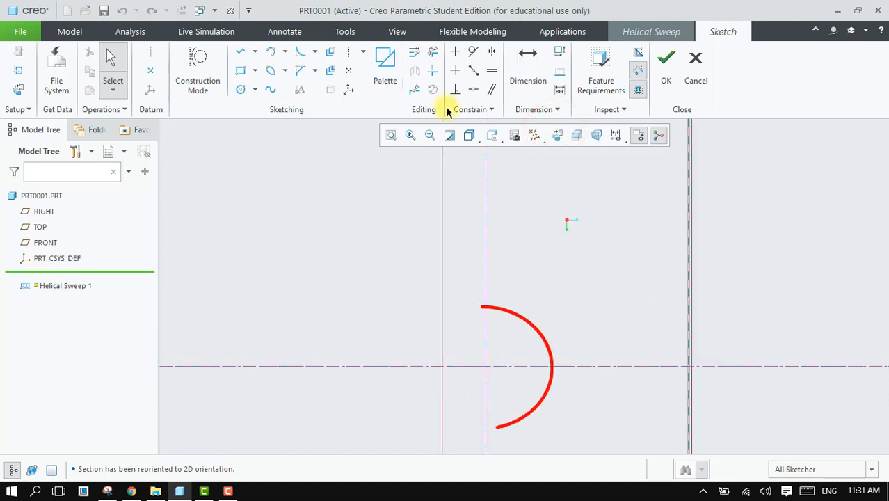
{"action": "left_click", "coordinate": [237, 89]}
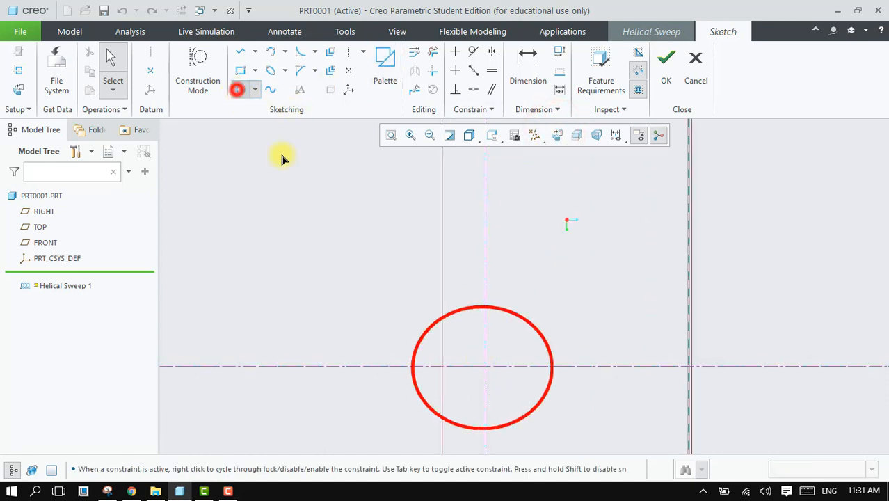
{"action": "left_click", "coordinate": [487, 366]}
{"action": "left_click", "coordinate": [492, 382]}
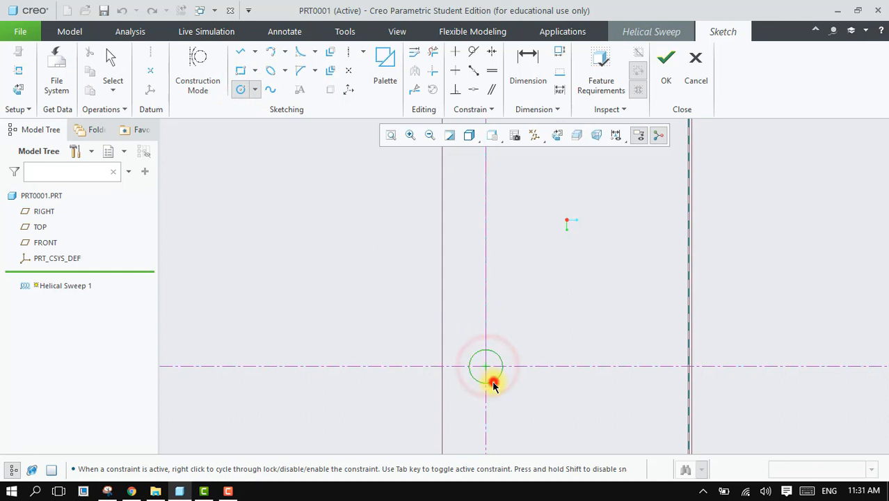
{"action": "middle_click", "coordinate": [565, 295]}
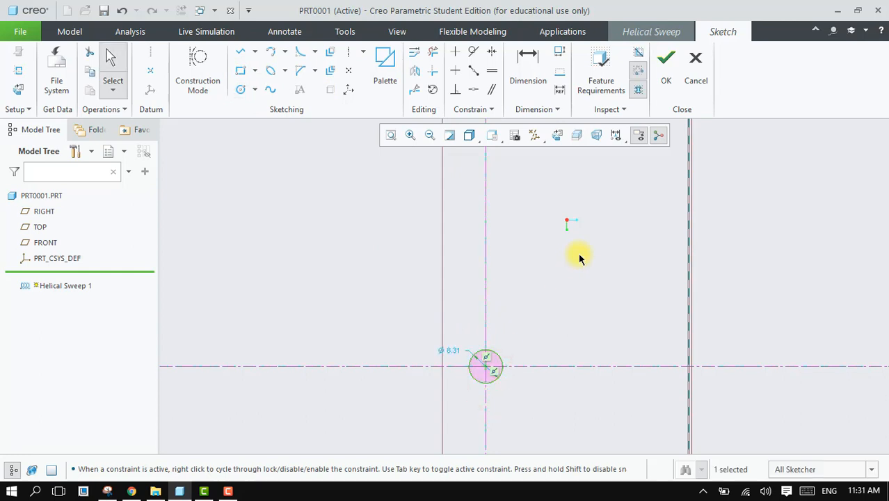
{"action": "left_click", "coordinate": [666, 59]}
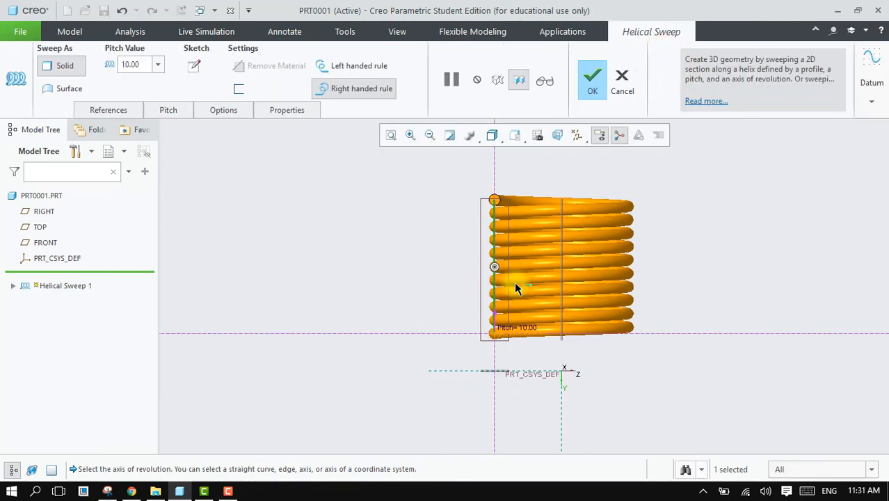
{"action": "mouse_move", "coordinate": [409, 224]}
{"action": "middle_mouse_down"}
{"action": "mouse_move", "coordinate": [477, 231]}
{"action": "mouse_move", "coordinate": [379, 205]}
{"action": "mouse_move", "coordinate": [400, 197]}
{"action": "mouse_move", "coordinate": [413, 233]}
{"action": "mouse_move", "coordinate": [421, 196]}
{"action": "mouse_move", "coordinate": [437, 195]}
{"action": "mouse_move", "coordinate": [437, 217]}
{"action": "mouse_move", "coordinate": [422, 216]}
{"action": "middle_mouse_up"}
{"action": "middle_click_drag", "start_coordinate": [667, 267], "coordinate": [733, 269]}
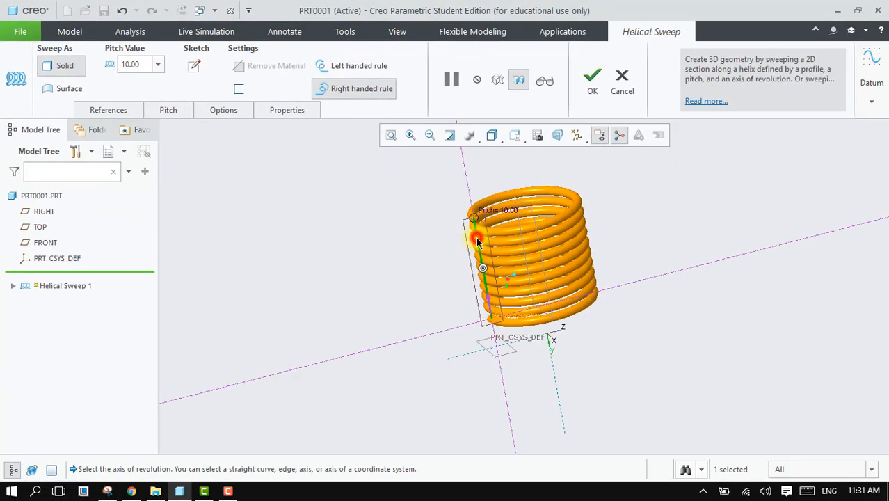
{"action": "left_click", "coordinate": [477, 242]}
{"action": "middle_click_drag", "start_coordinate": [633, 311], "coordinate": [600, 325]}
{"action": "middle_click_drag", "start_coordinate": [615, 322], "coordinate": [646, 313]}
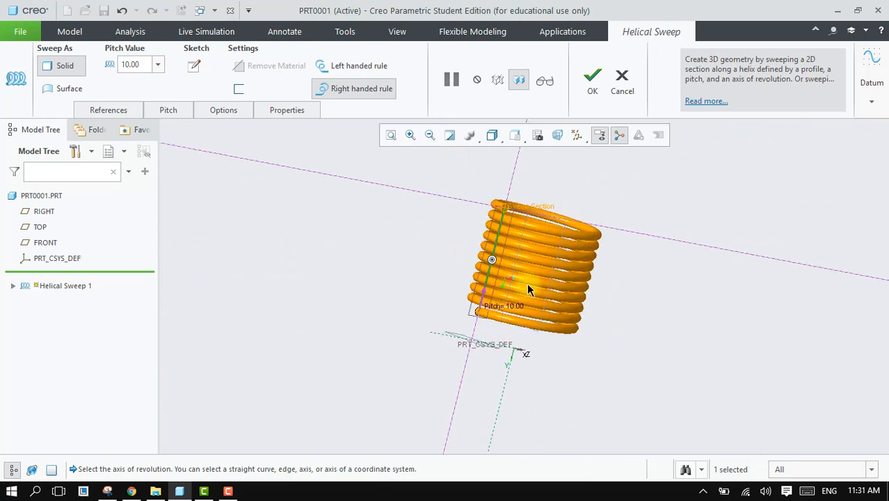
- Set the helix pitch to 20 and return it to 10
{"action": "double_click", "coordinate": [141, 64]}
{"action": "type", "text": "20"}
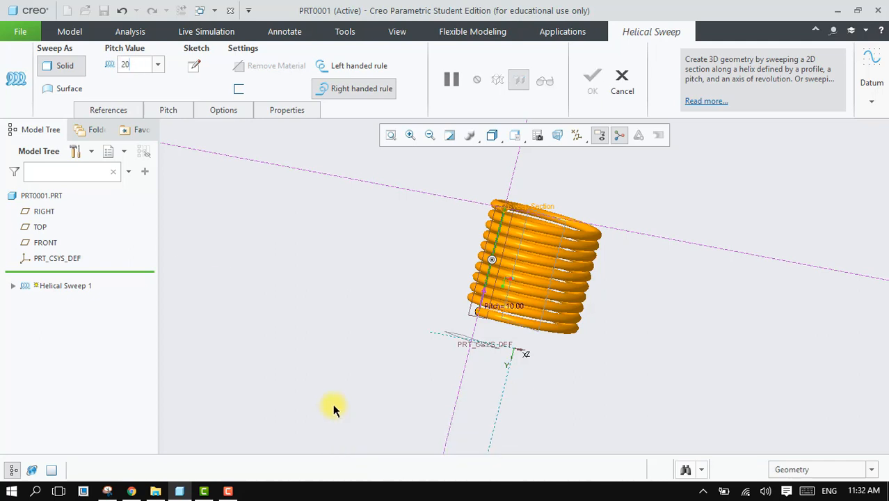
{"action": "key", "text": "Return"}
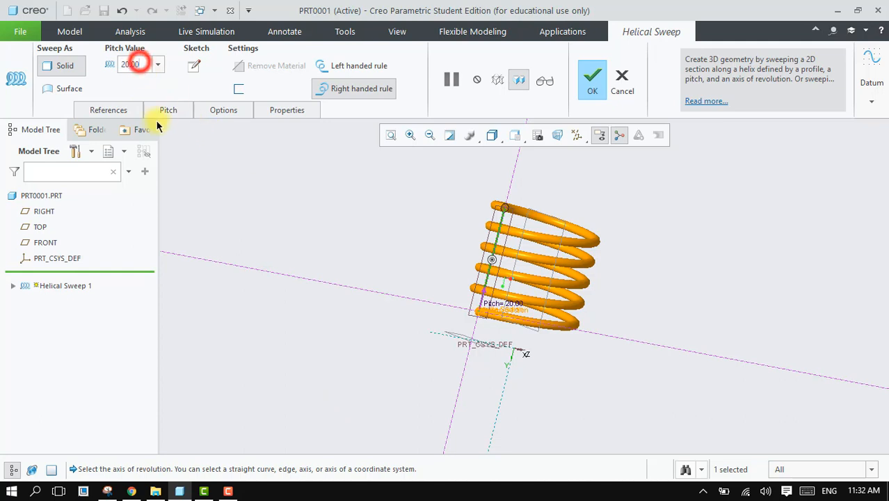
{"action": "type", "text": "20"}
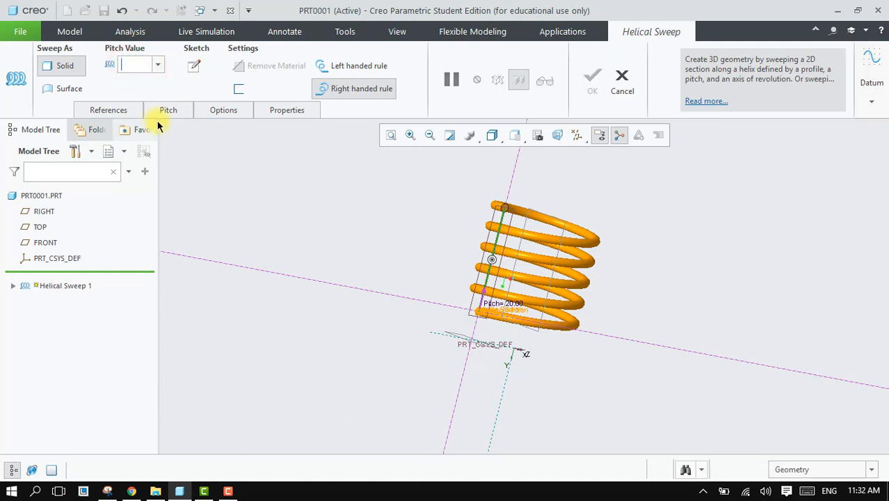
{"action": "type", "text": "0"}
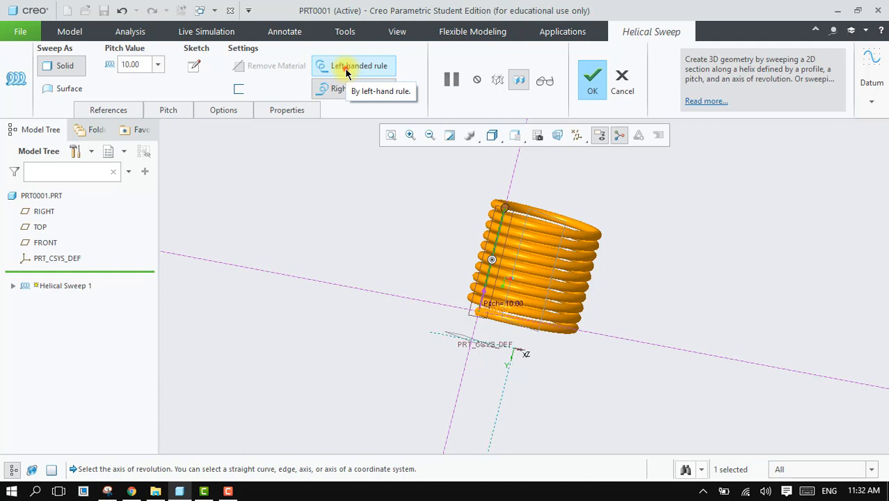
- Compare the coil's winding by switching between the left-handed and right-handed rule, ending on right-handed
{"action": "left_click", "coordinate": [347, 67]}
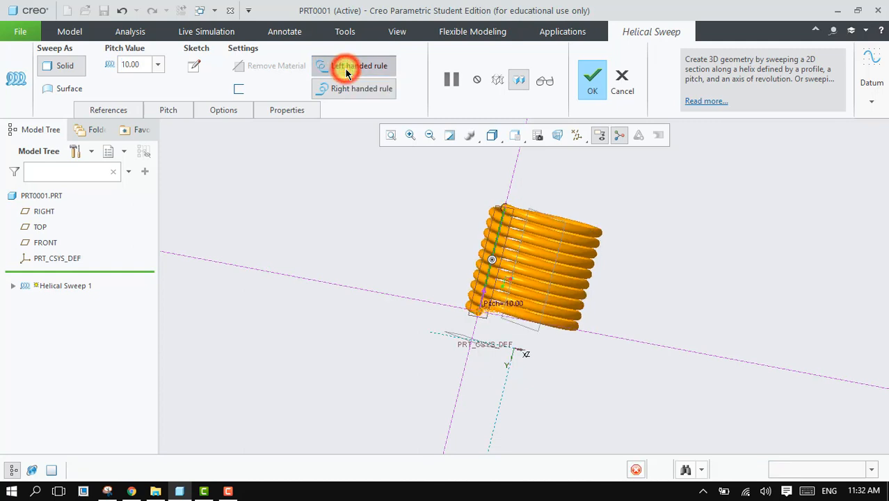
{"action": "left_click", "coordinate": [349, 89]}
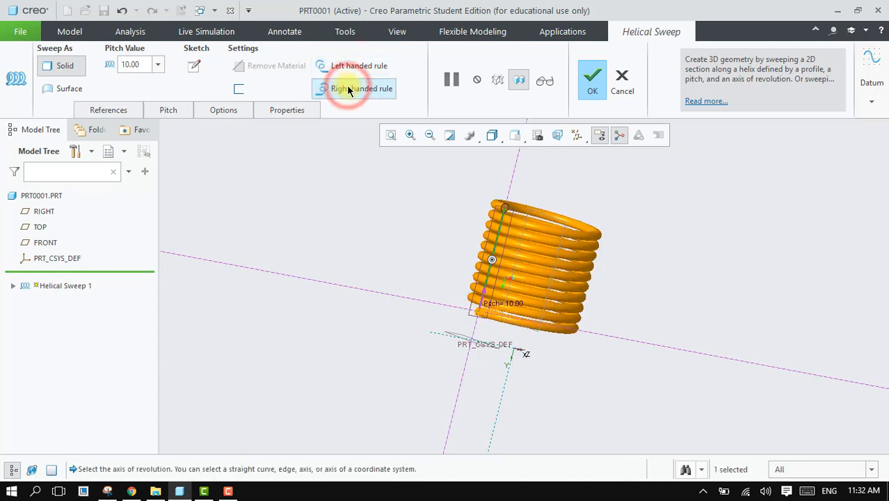
{"action": "left_click", "coordinate": [348, 67]}
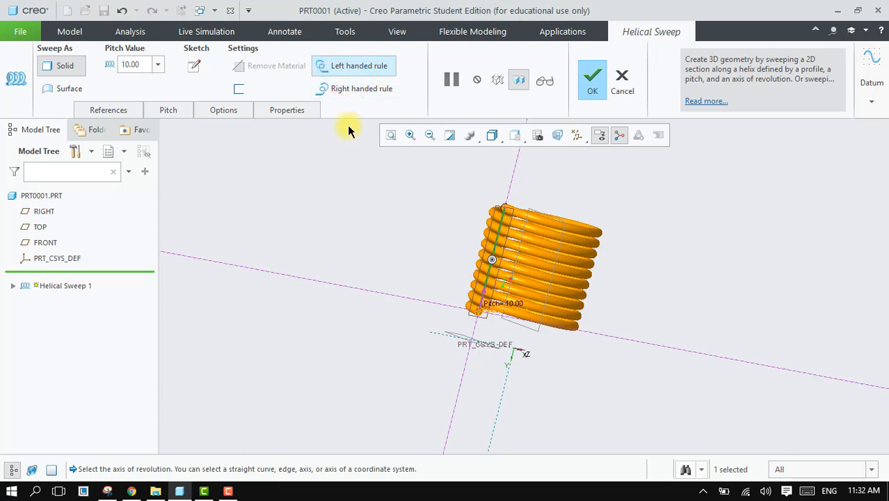
{"action": "left_click", "coordinate": [344, 90]}
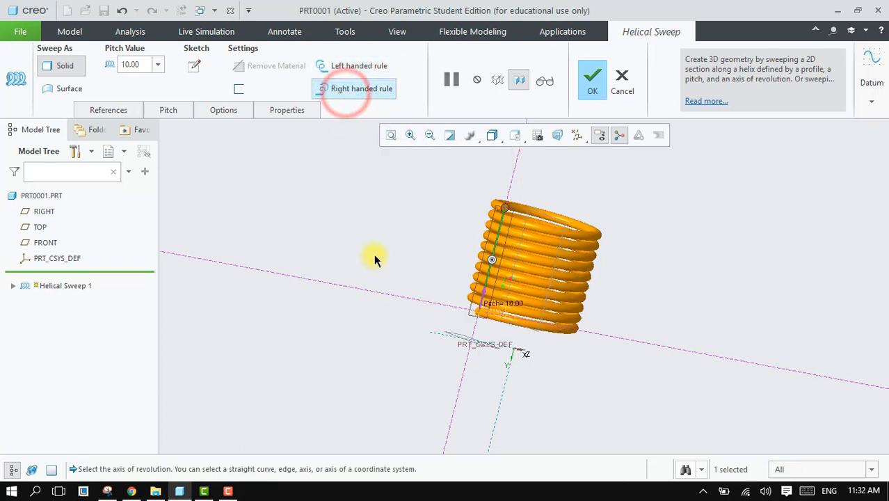
- Edit the internal helix profile, set its line's length to 250, and accept the sketch
{"action": "middle_click_drag", "start_coordinate": [591, 263], "coordinate": [670, 250]}
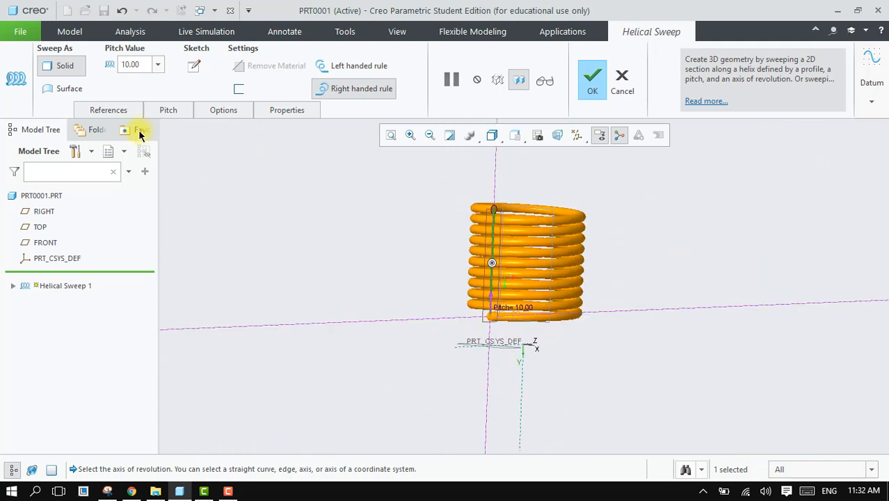
{"action": "left_click", "coordinate": [116, 111]}
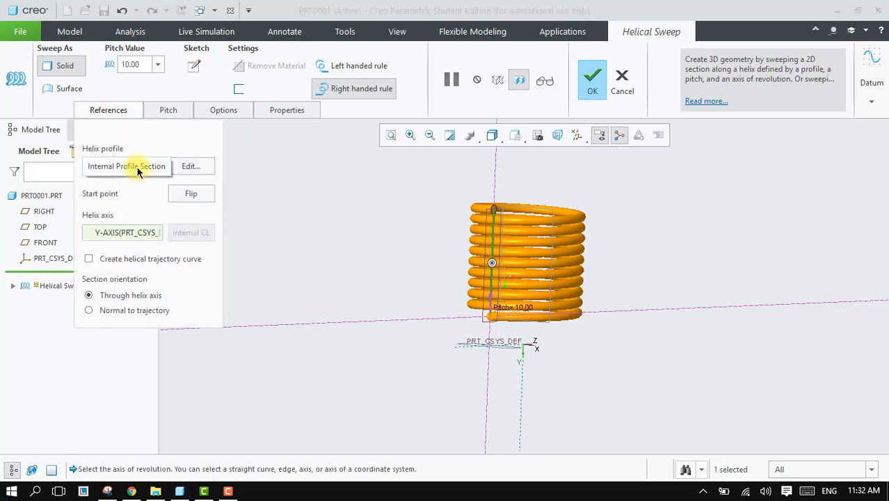
{"action": "left_click", "coordinate": [194, 167]}
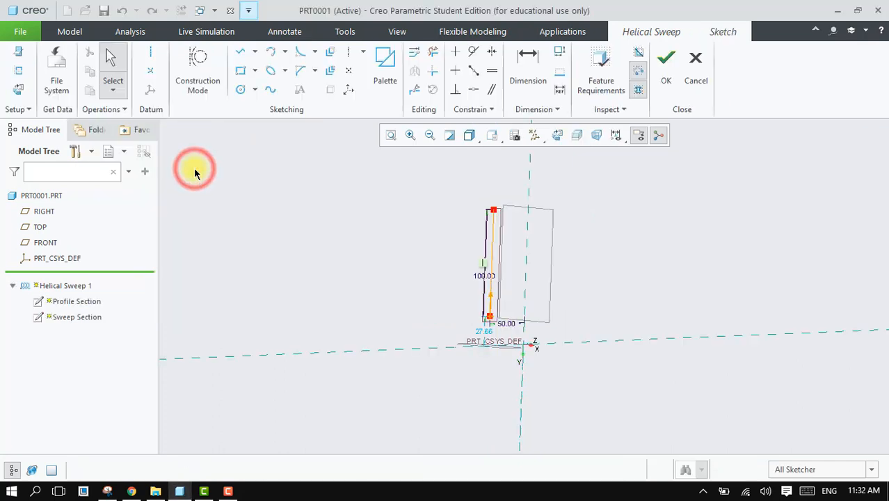
{"action": "left_click", "coordinate": [558, 135]}
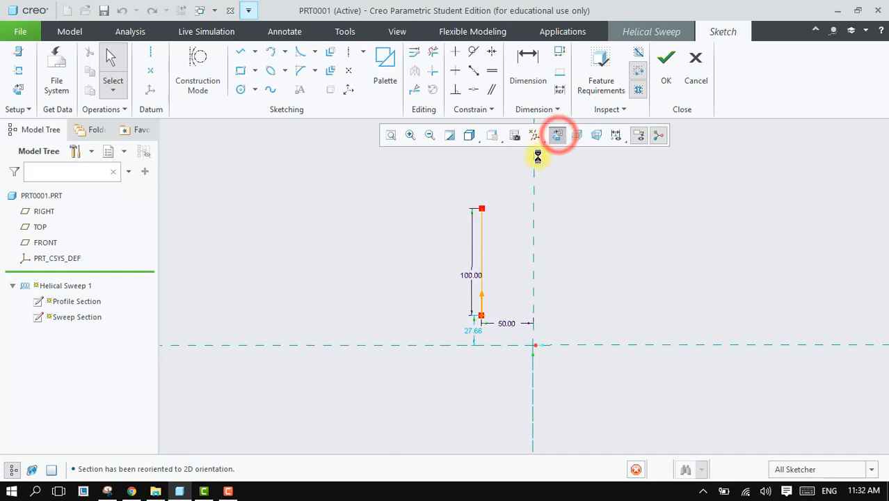
{"action": "double_click", "coordinate": [475, 274]}
{"action": "type", "text": "1"}
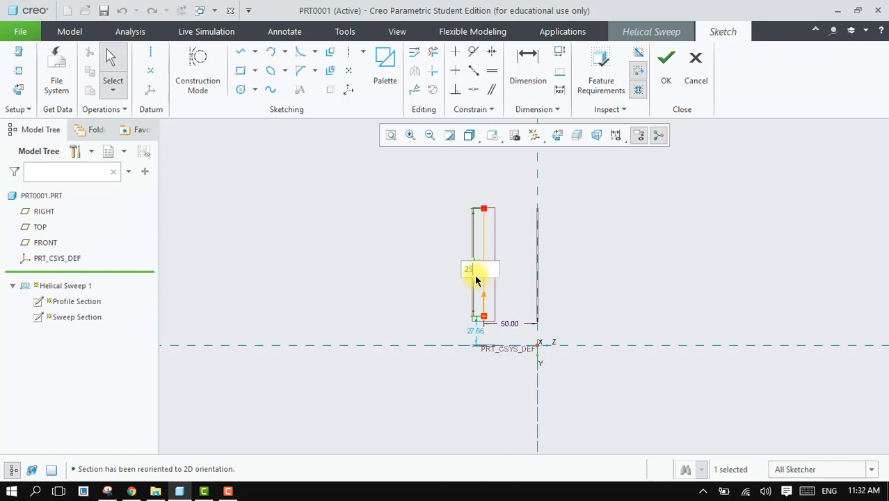
{"action": "type", "text": "50"}
{"action": "key", "text": "Return"}
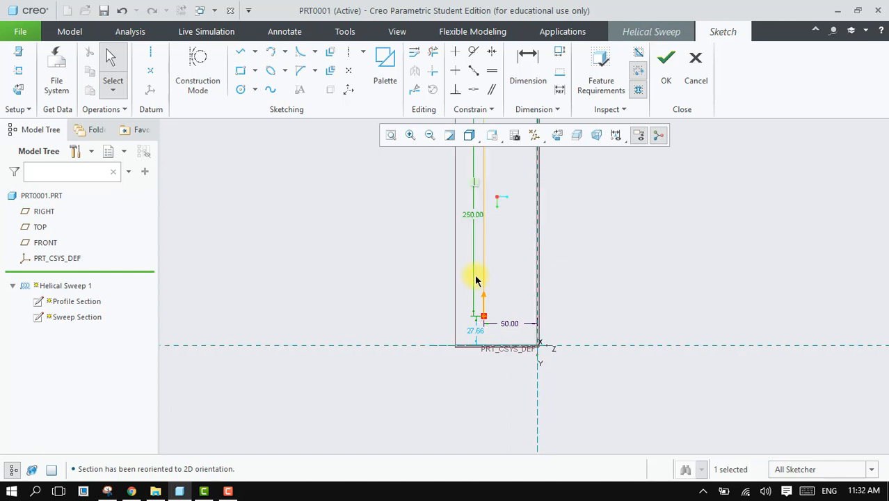
{"action": "left_click", "coordinate": [390, 135]}
{"action": "left_click", "coordinate": [664, 80]}
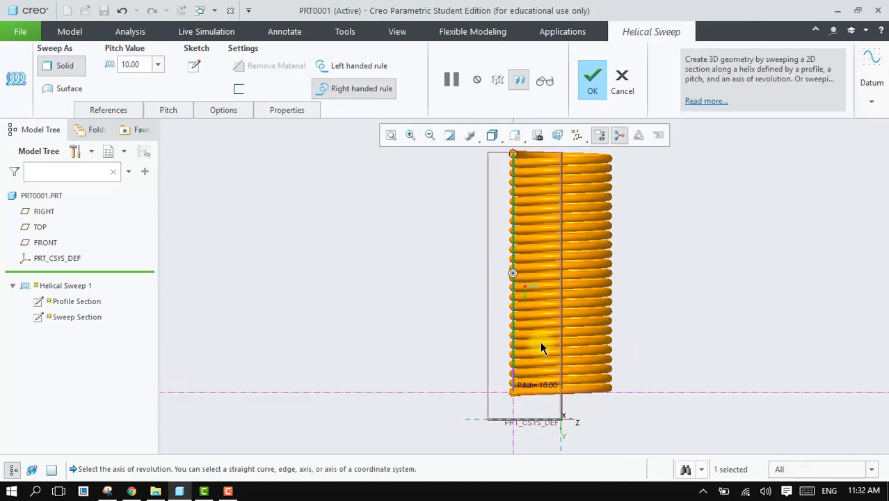
- Edit the helix profile again to set the line's distance from the helix axis to 75, and accept the sketch
{"action": "left_click", "coordinate": [110, 110]}
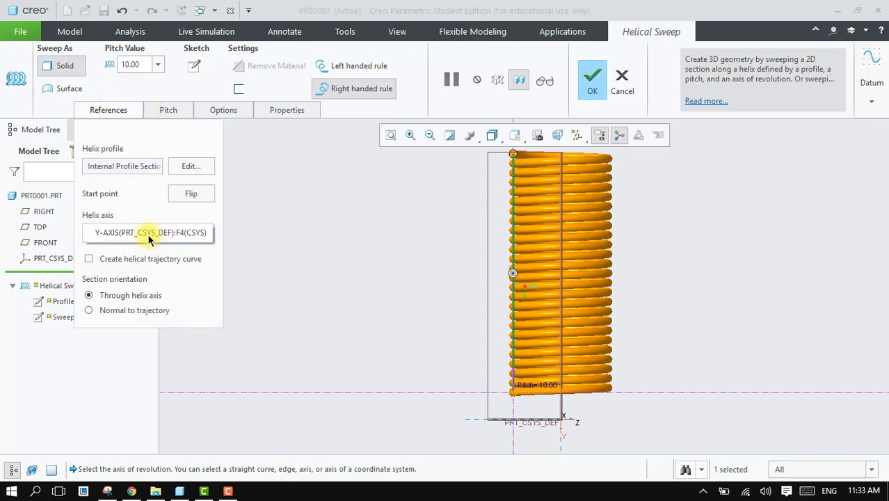
{"action": "left_click", "coordinate": [189, 167]}
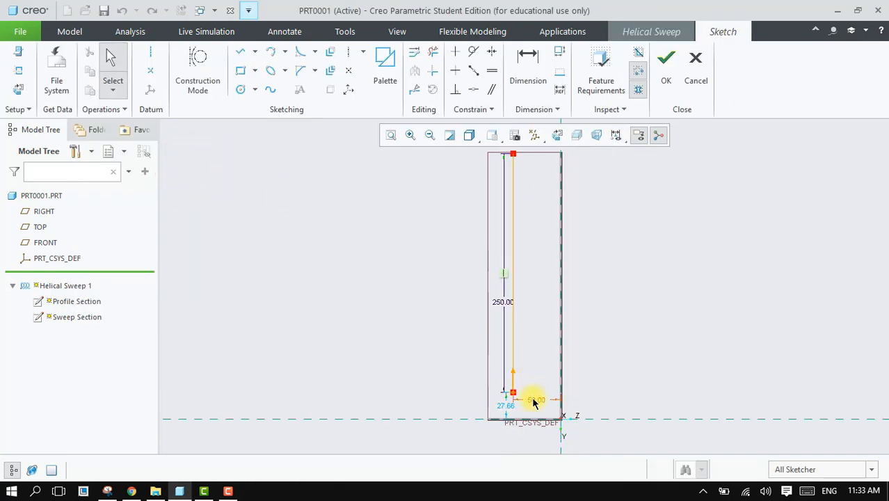
{"action": "double_click", "coordinate": [533, 401]}
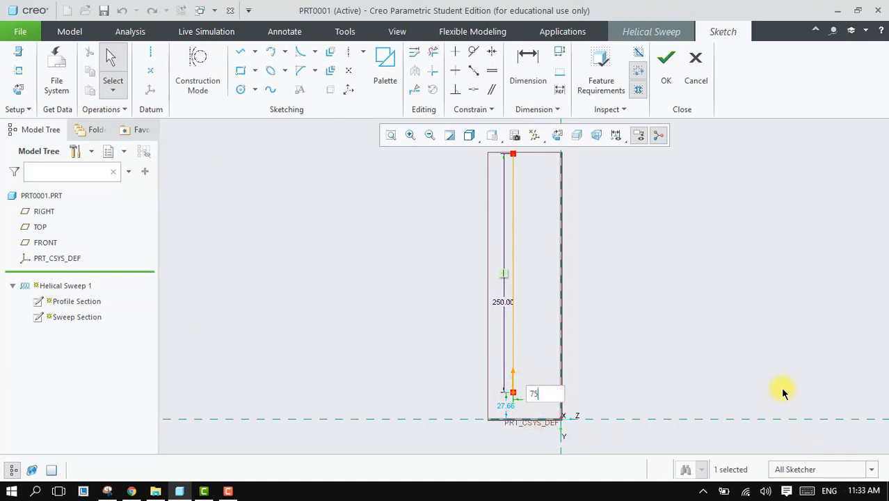
{"action": "key", "text": "Return"}
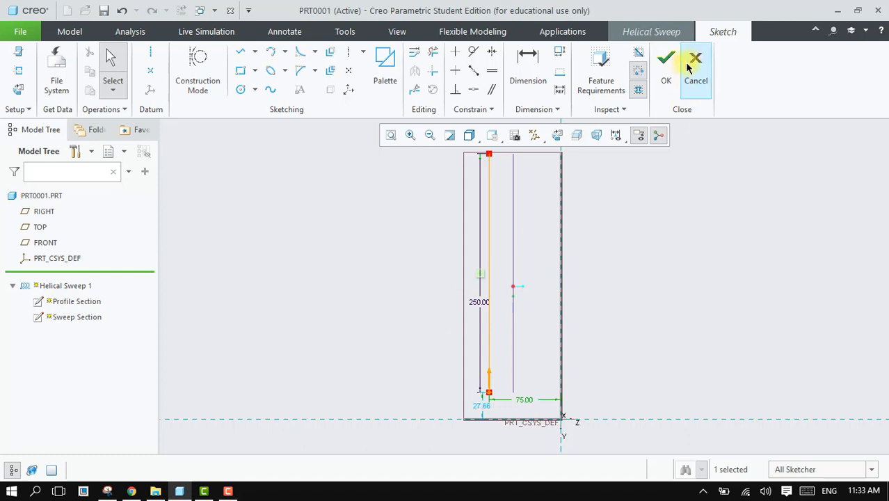
{"action": "left_click", "coordinate": [666, 67]}
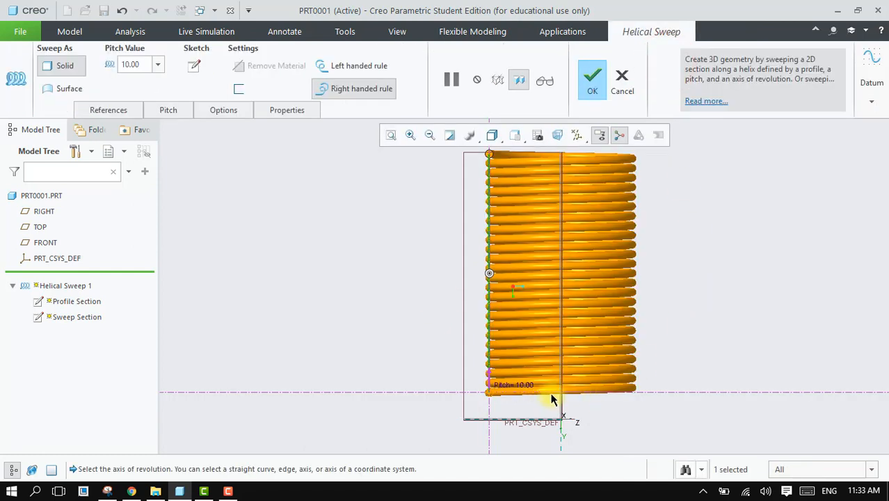
{"action": "middle_click_drag", "start_coordinate": [481, 302], "coordinate": [437, 294]}
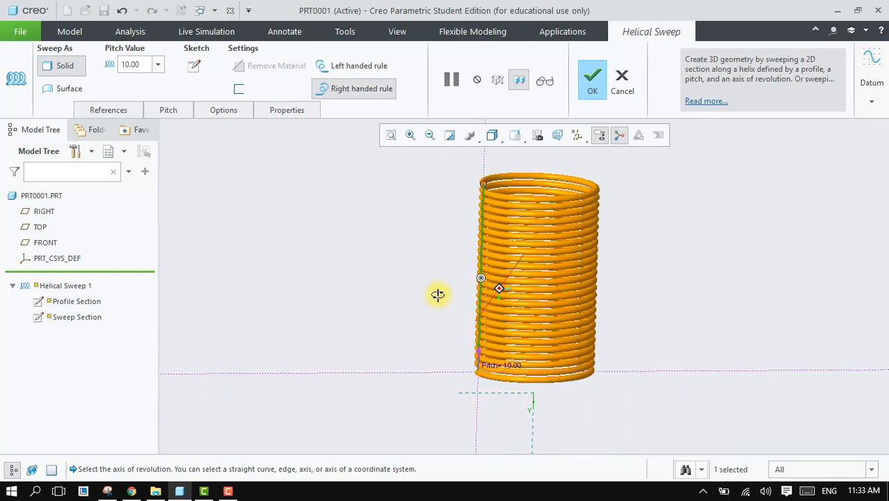
{"action": "left_click", "coordinate": [123, 111]}
{"action": "left_click", "coordinate": [123, 111]}
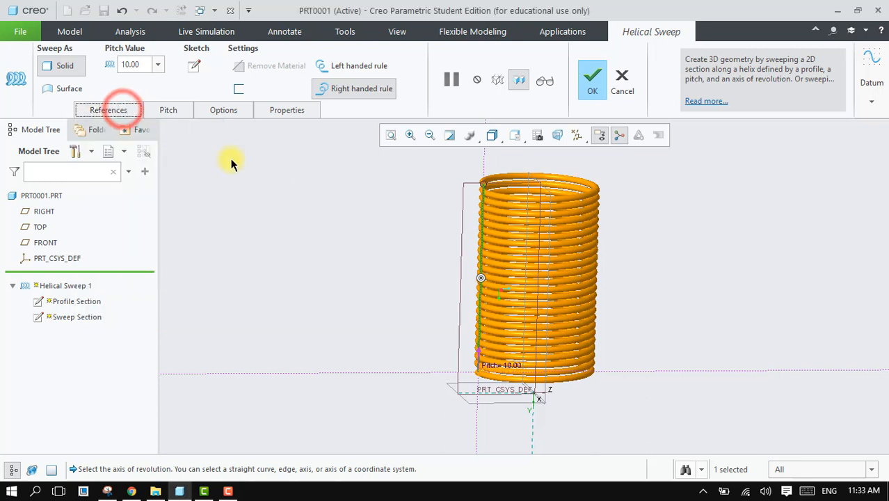
{"action": "middle_click_drag", "start_coordinate": [370, 244], "coordinate": [390, 240]}
- Add a second pitch point at the end of the helix and set its pitch to 20
{"action": "left_click", "coordinate": [171, 110]}
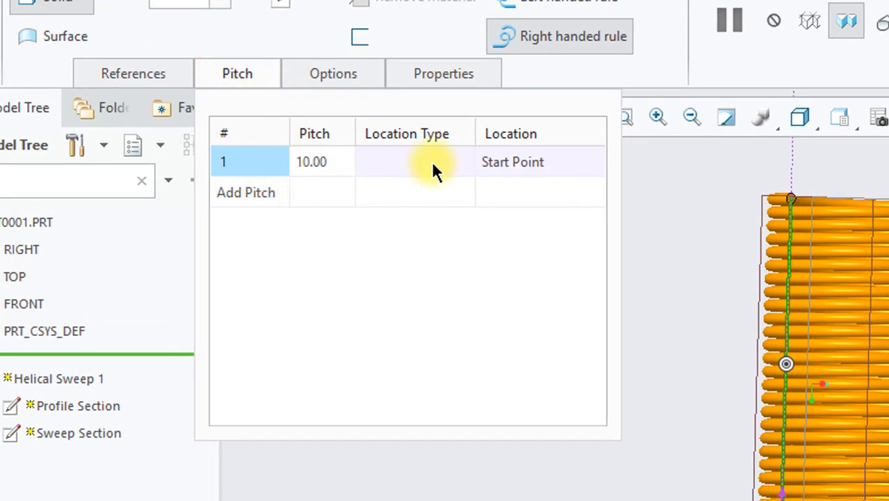
{"action": "left_click", "coordinate": [264, 194]}
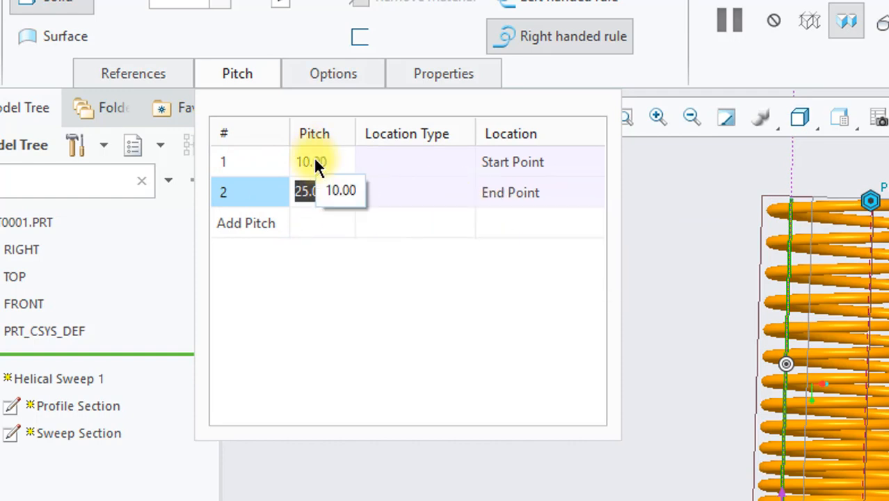
{"action": "left_click", "coordinate": [315, 192]}
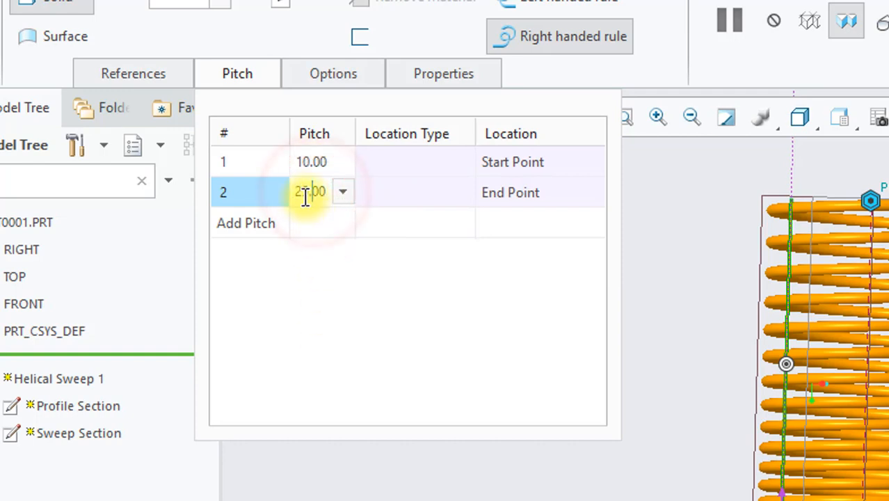
{"action": "double_click", "coordinate": [300, 193]}
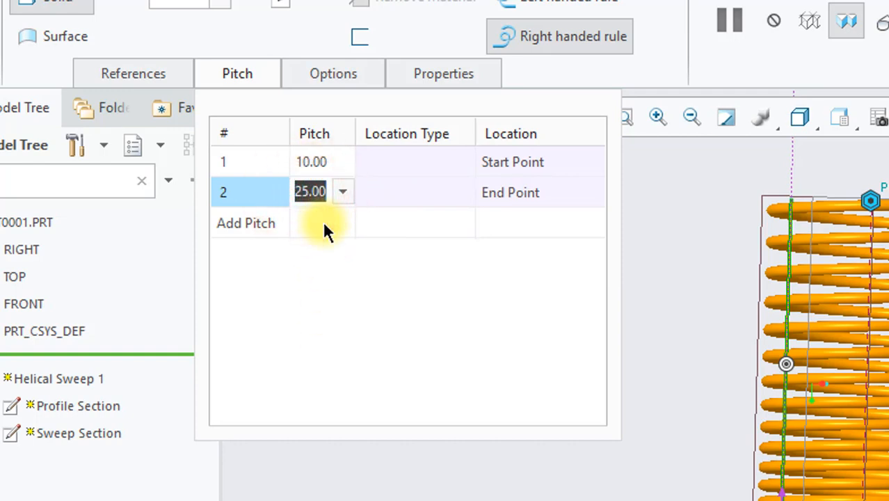
{"action": "type", "text": "20"}
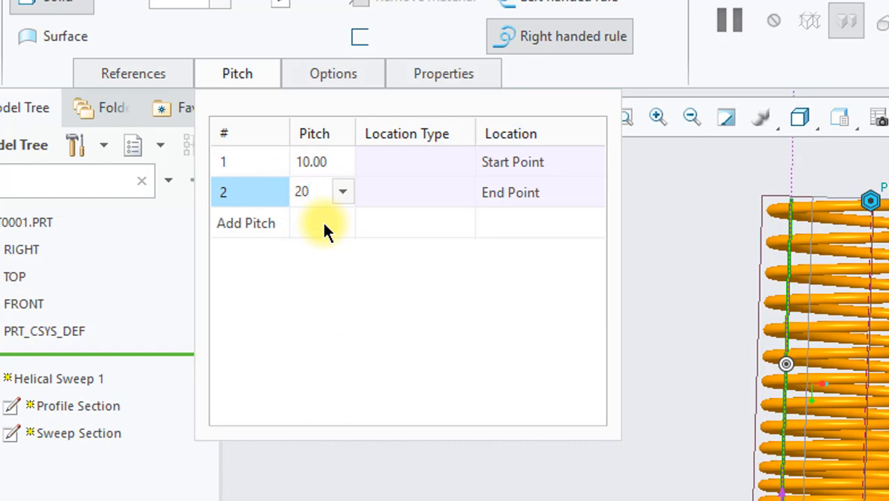
{"action": "key", "text": "Return"}
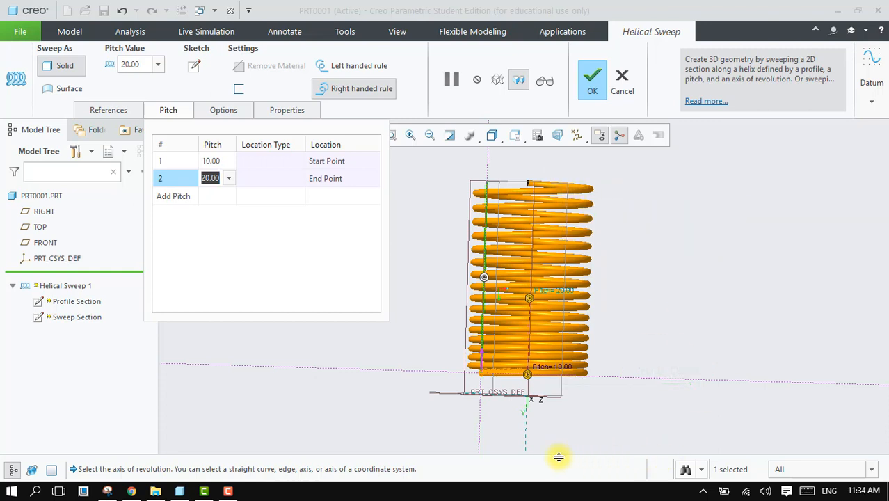
{"action": "mouse_move", "coordinate": [675, 318]}
{"action": "middle_mouse_down"}
{"action": "mouse_move", "coordinate": [619, 327]}
{"action": "mouse_move", "coordinate": [675, 320]}
{"action": "mouse_move", "coordinate": [660, 349]}
{"action": "mouse_move", "coordinate": [640, 324]}
{"action": "middle_mouse_up"}
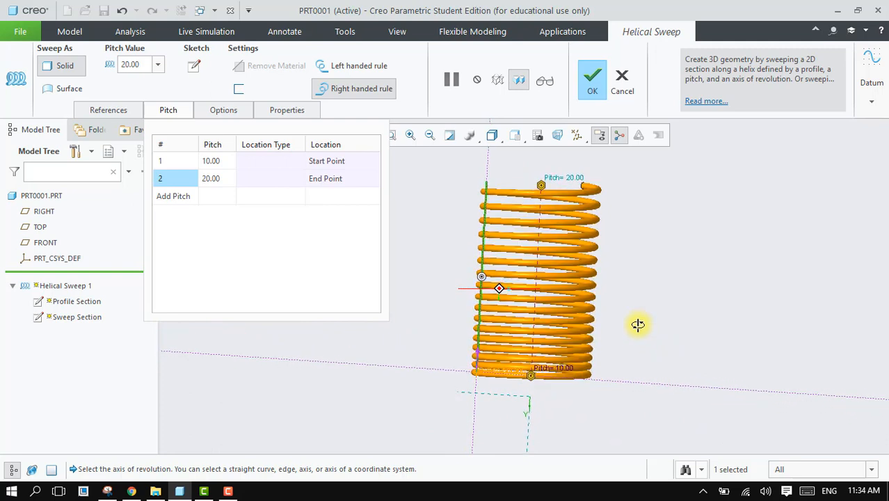
- Add a third pitch point located by value and set its location to 50
{"action": "left_click", "coordinate": [177, 198]}
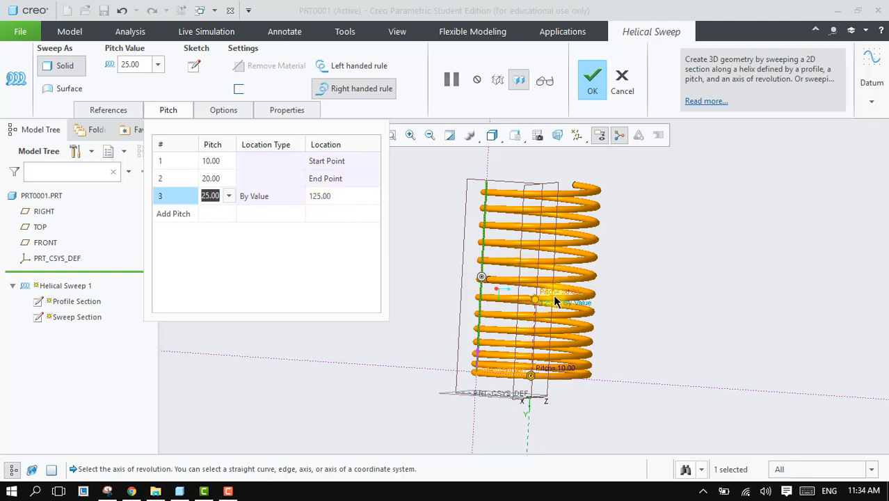
{"action": "left_click_drag", "start_coordinate": [536, 298], "coordinate": [533, 257]}
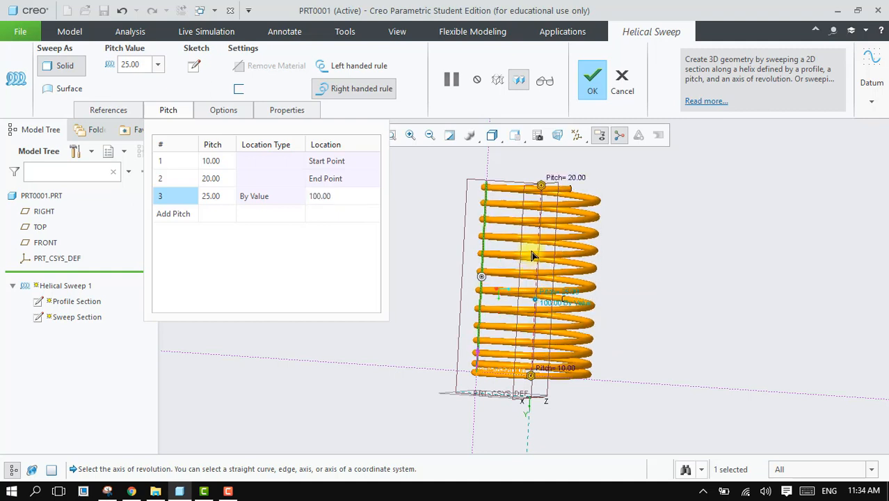
{"action": "left_click", "coordinate": [310, 196]}
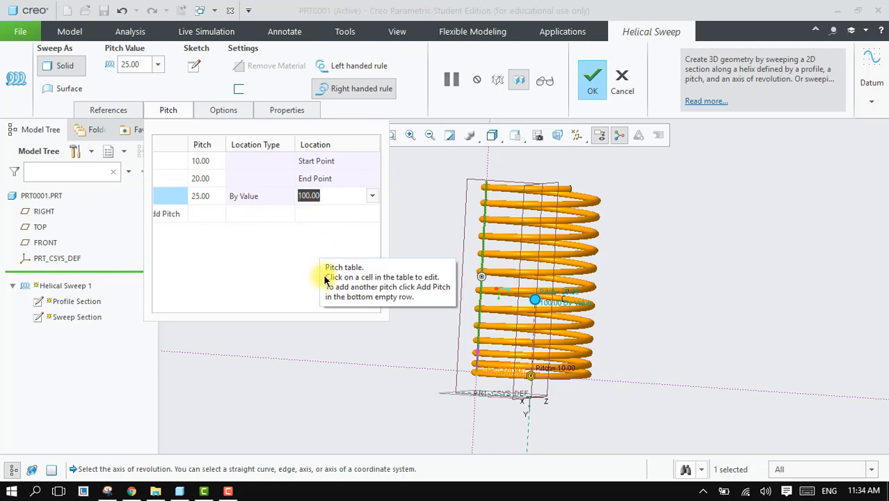
{"action": "type", "text": "50"}
{"action": "key", "text": "Return"}
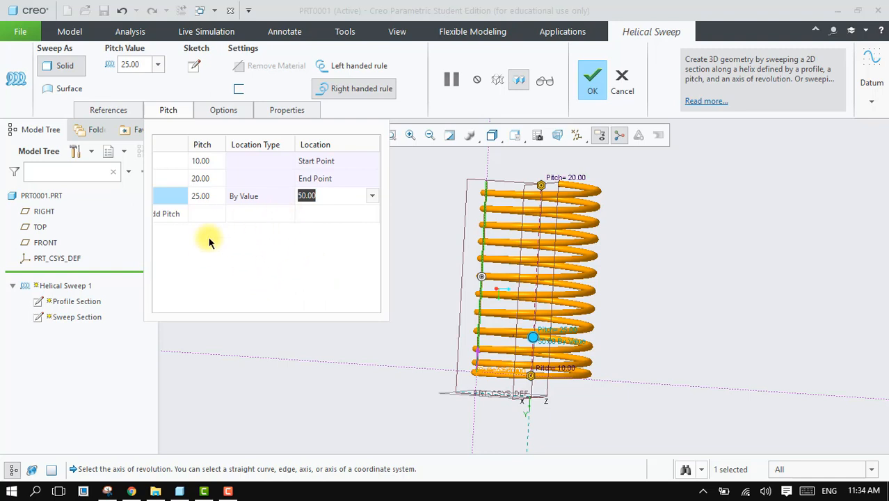
- Set the pitch of the third, intermediate pitch point to 5
{"action": "left_click", "coordinate": [204, 197]}
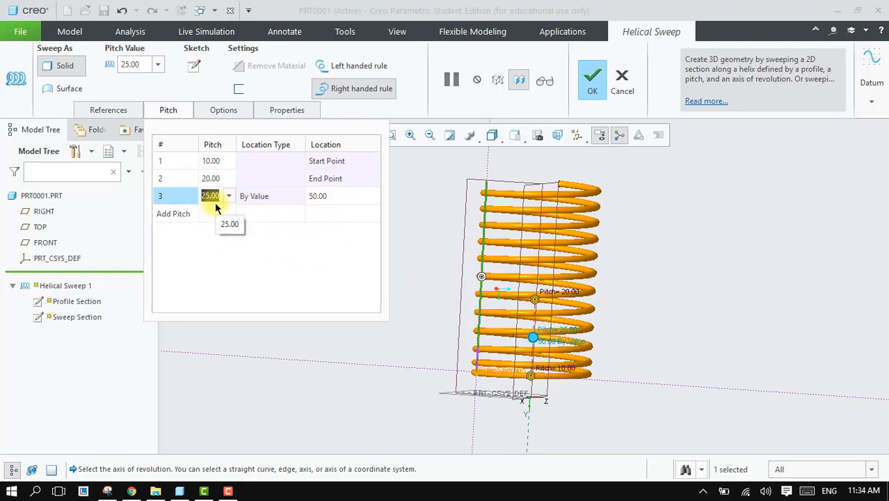
{"action": "type", "text": "5"}
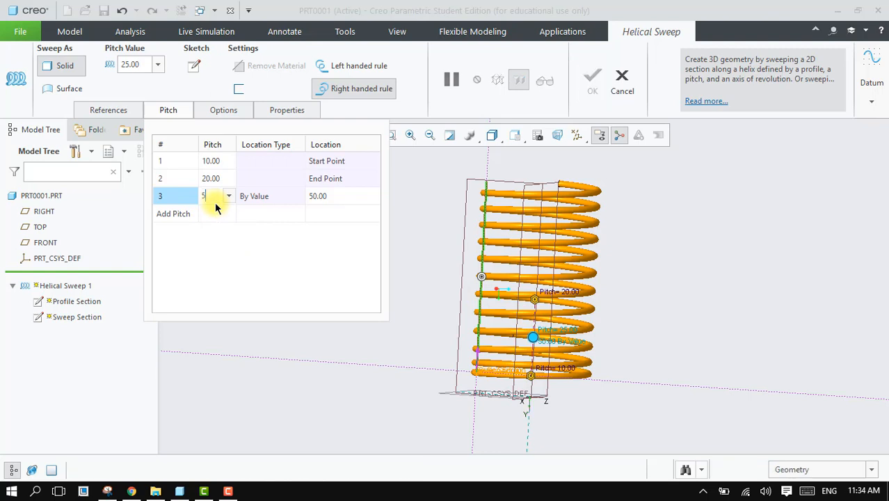
{"action": "key", "text": "Return"}
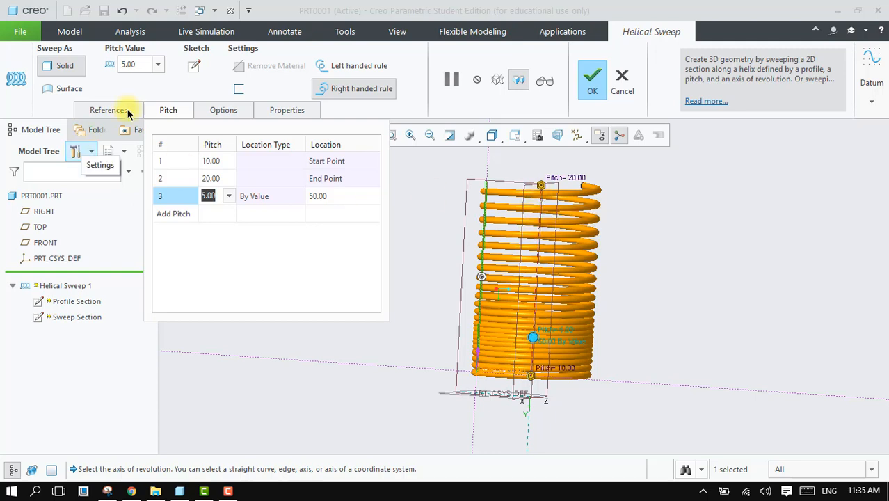
{"action": "left_click", "coordinate": [177, 111]}
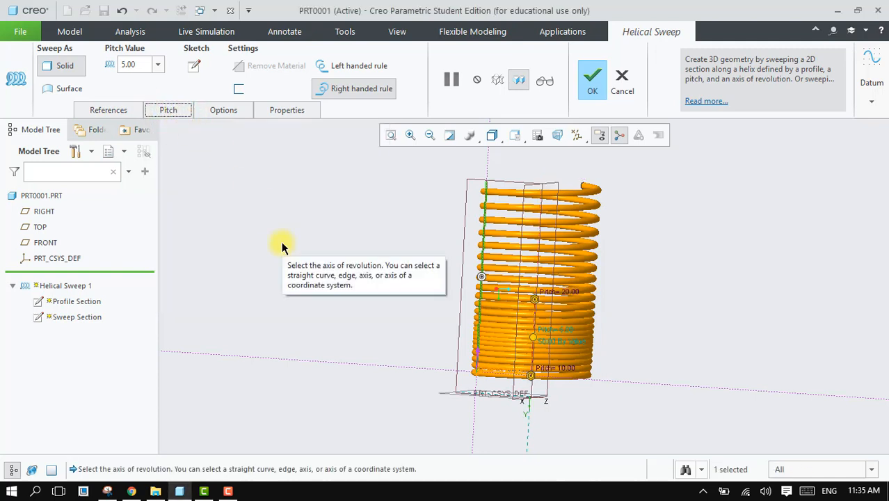
- Edit the internal helix profile and delete its vertical line with Delete Segment
{"action": "left_click", "coordinate": [124, 111]}
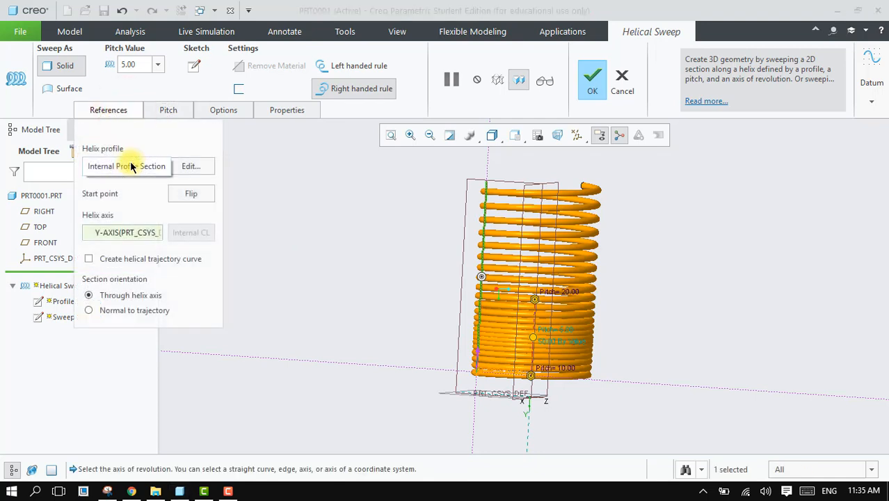
{"action": "left_click", "coordinate": [197, 170]}
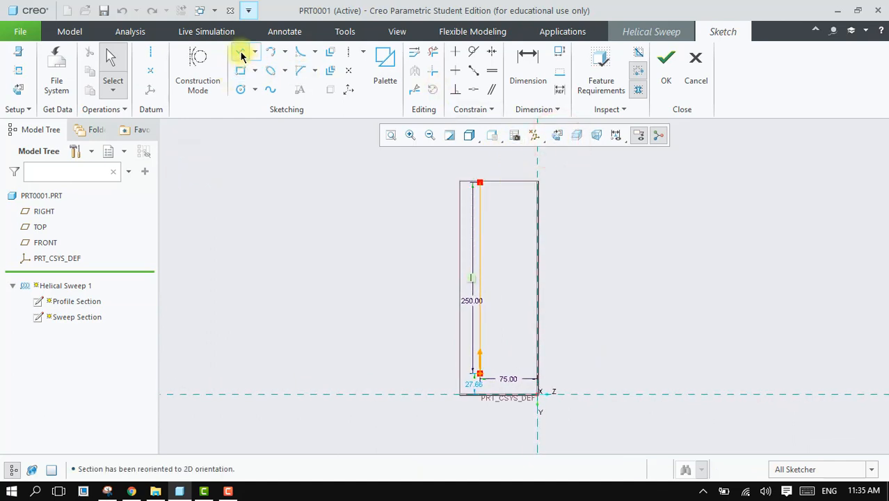
{"action": "left_click", "coordinate": [430, 52]}
{"action": "left_click", "coordinate": [484, 267]}
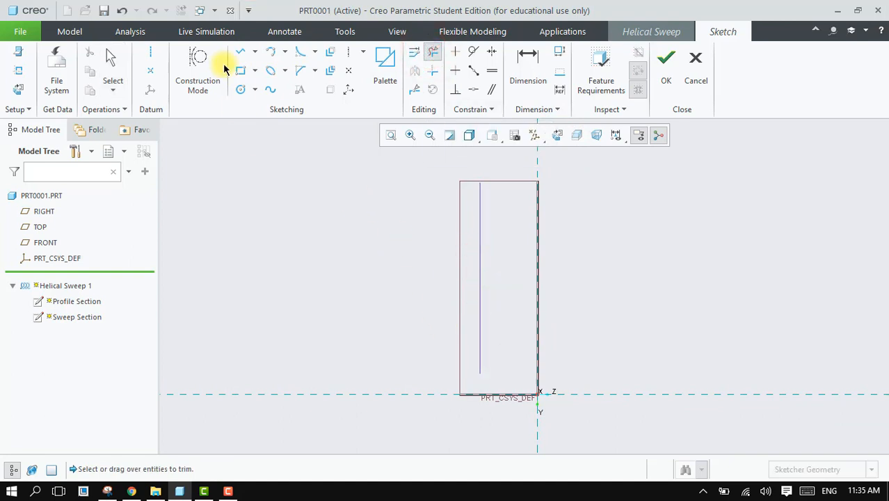
- Sketch a four-point S-shaped spline as the vase-like helix profile, starting at the old line's lower end, and accept the sketch
{"action": "left_click", "coordinate": [271, 91]}
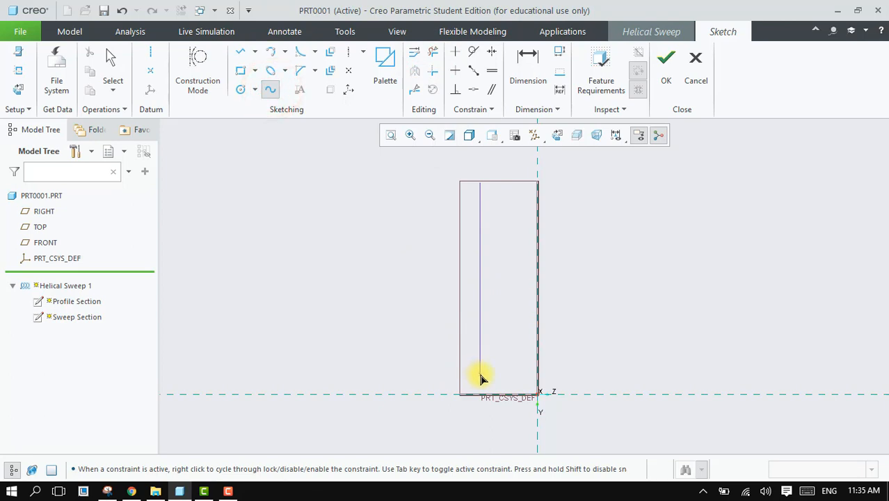
{"action": "left_click", "coordinate": [438, 318]}
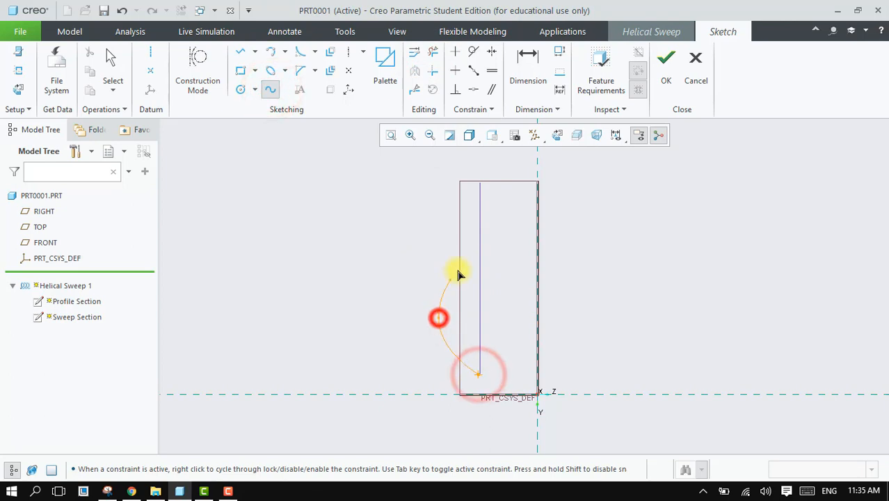
{"action": "left_click", "coordinate": [481, 236]}
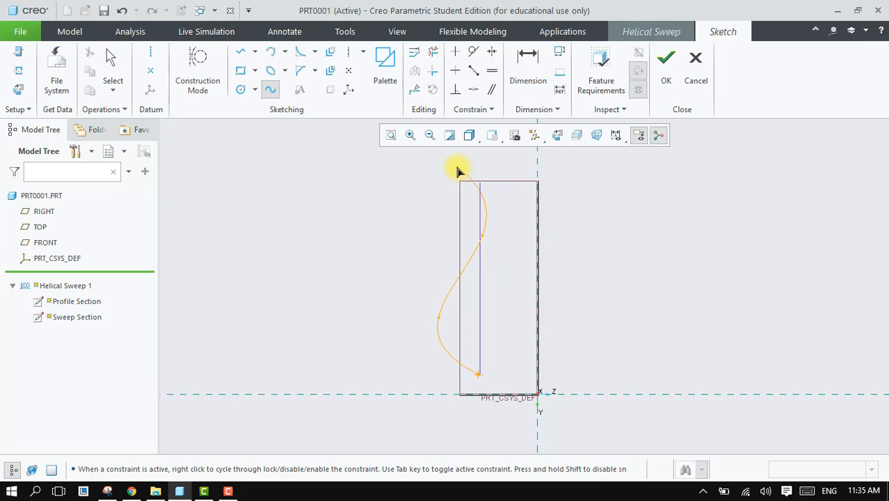
{"action": "left_click", "coordinate": [458, 171]}
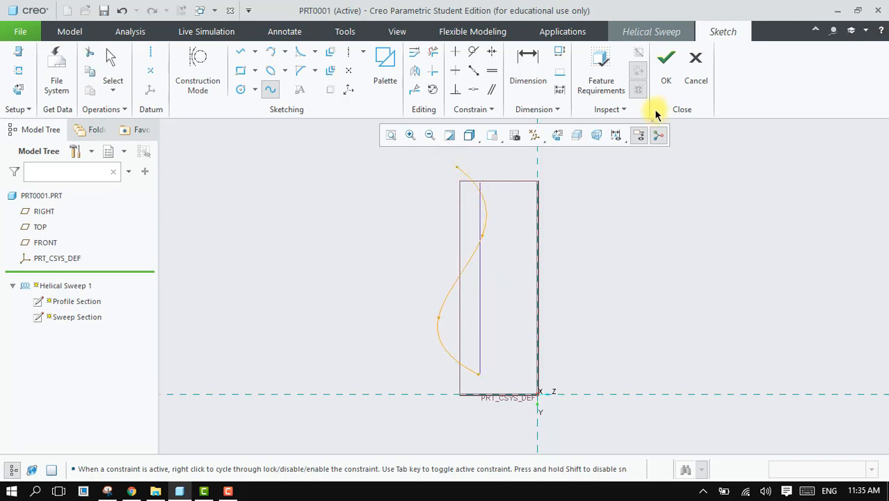
{"action": "left_click", "coordinate": [669, 73]}
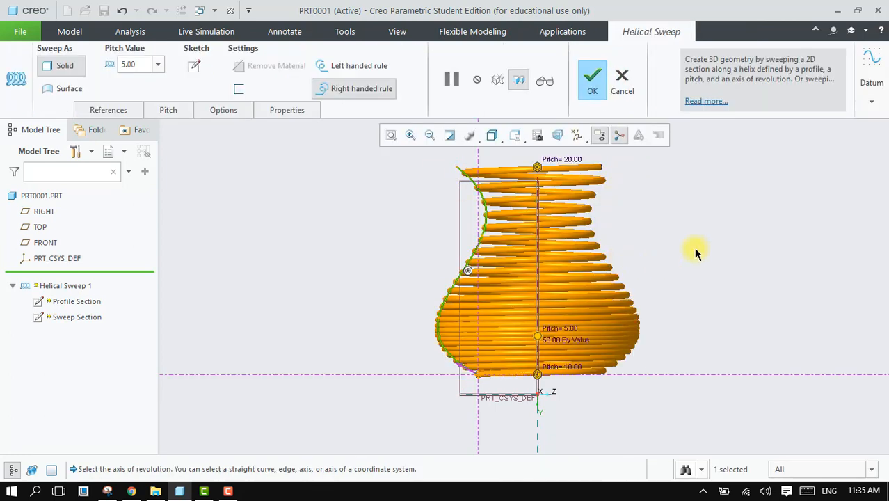
- Inspect the vase-shaped coil preview and complete the helical sweep
{"action": "middle_click_drag", "start_coordinate": [689, 246], "coordinate": [612, 250]}
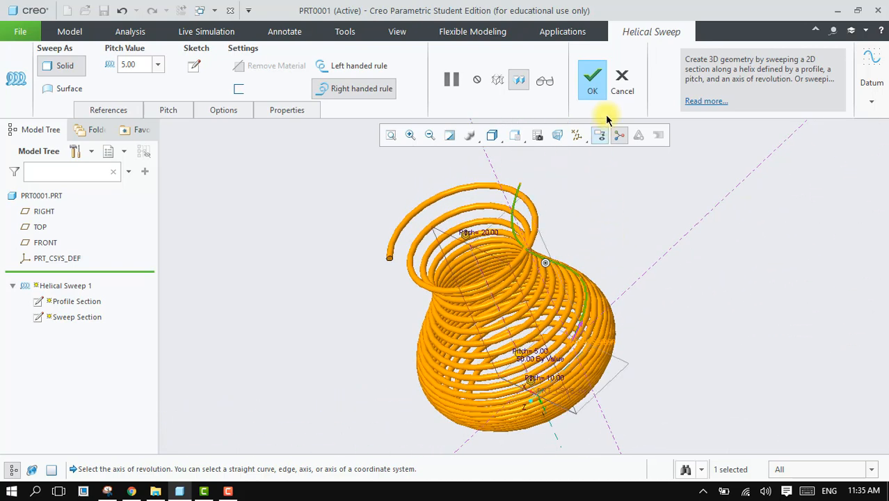
{"action": "left_click", "coordinate": [592, 79]}
{"action": "middle_click_drag", "start_coordinate": [646, 295], "coordinate": [669, 454]}
- Delete the helical sweep feature from the part
{"action": "right_click", "coordinate": [75, 277]}
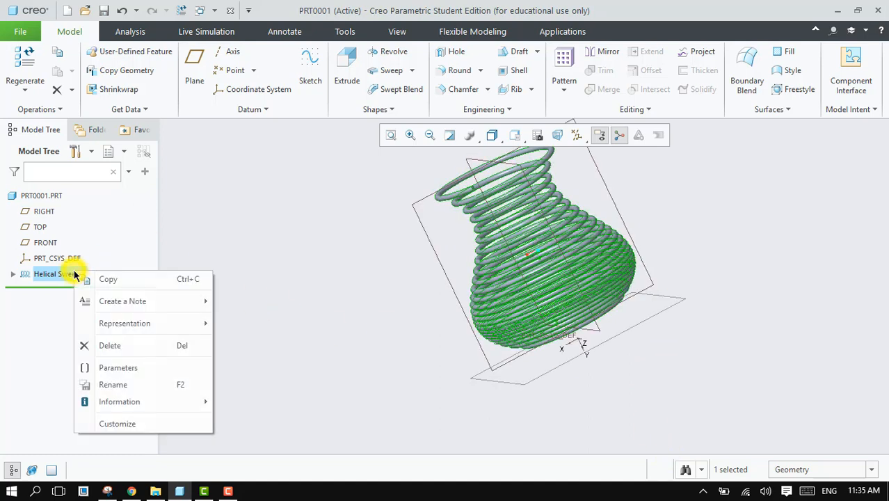
{"action": "left_click", "coordinate": [95, 343]}
{"action": "left_click", "coordinate": [417, 263]}
- Define the revolve's internal sketch on the FRONT plane with RIGHT as the left-facing reference, viewed in 2D
{"action": "left_click", "coordinate": [125, 110]}
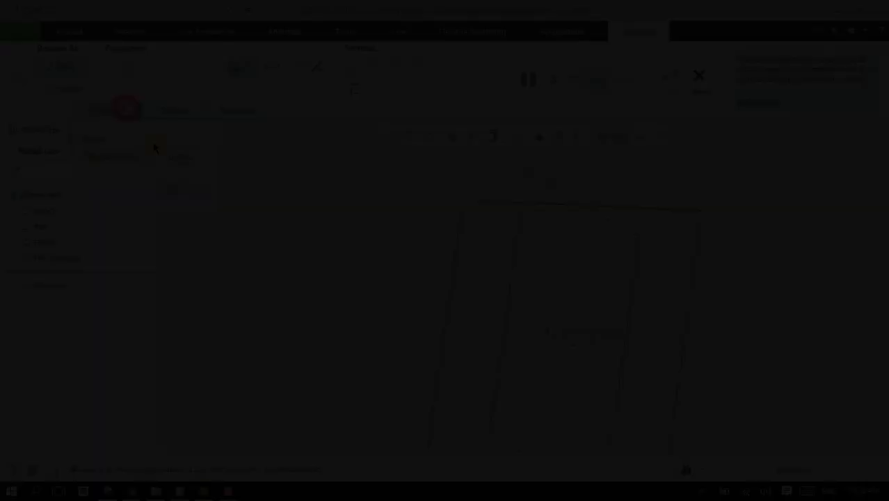
{"action": "left_click", "coordinate": [173, 158]}
{"action": "left_click", "coordinate": [487, 198]}
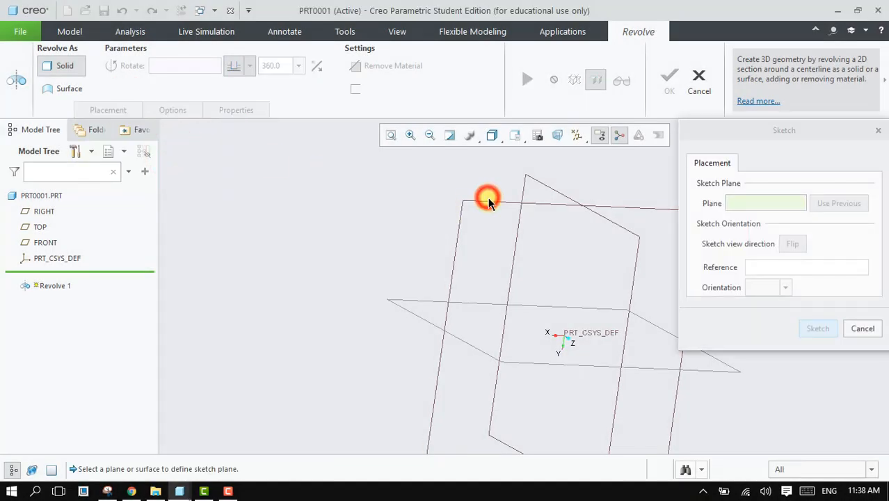
{"action": "left_click", "coordinate": [819, 328]}
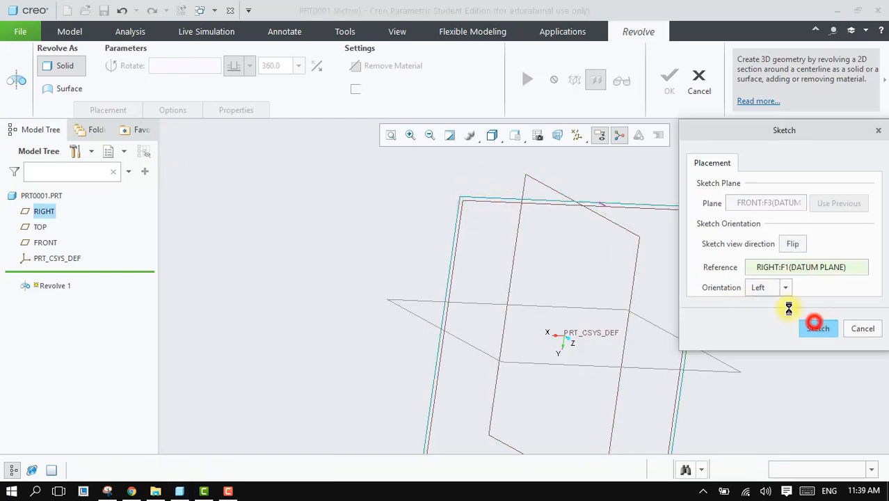
{"action": "left_click", "coordinate": [557, 132]}
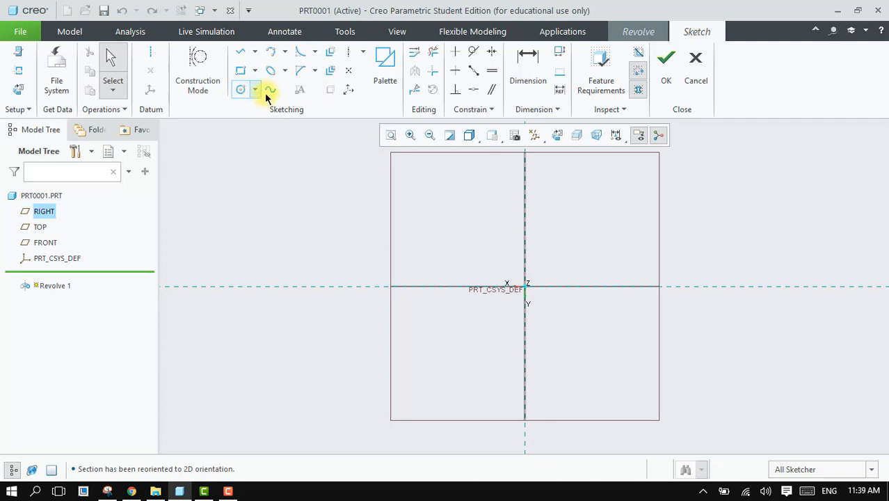
- Sketch a closed half bolt profile against the vertical reference, about 408 tall, with a head about 200 wide and a shank about 100 wide
{"action": "left_click", "coordinate": [240, 56]}
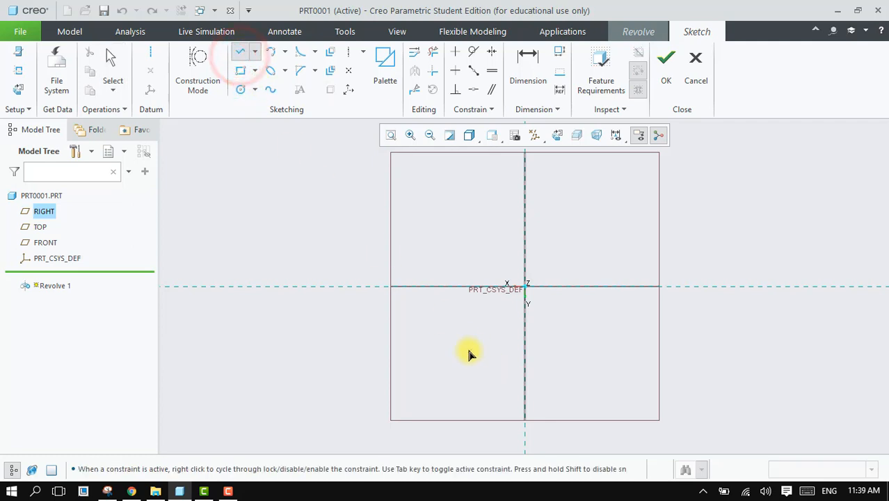
{"action": "left_click", "coordinate": [472, 419]}
{"action": "left_click", "coordinate": [473, 222]}
{"action": "left_click", "coordinate": [420, 221]}
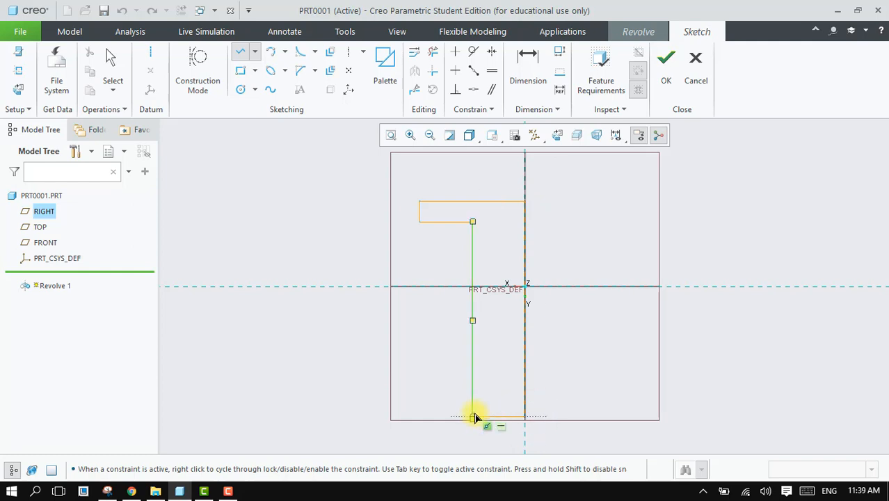
{"action": "left_click", "coordinate": [476, 412]}
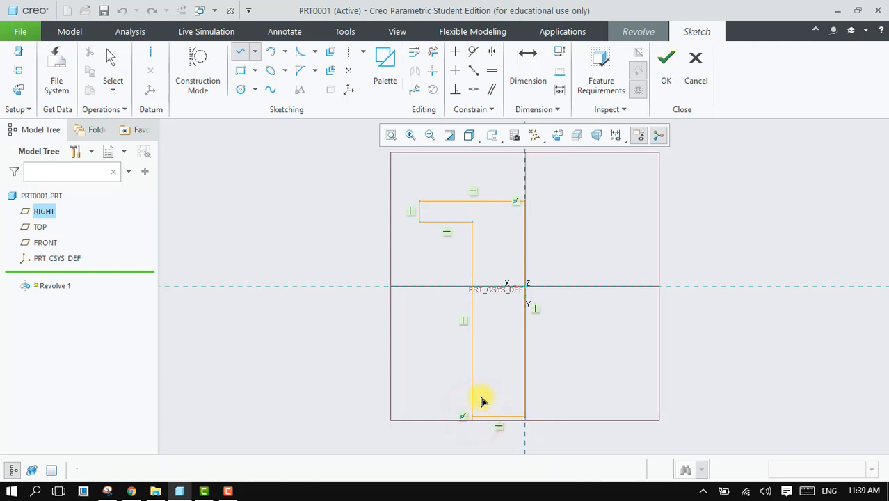
{"action": "middle_click", "coordinate": [510, 323]}
- Trim the line end overhanging the bottom of the shank and accept the revolve sketch
{"action": "left_click", "coordinate": [434, 50]}
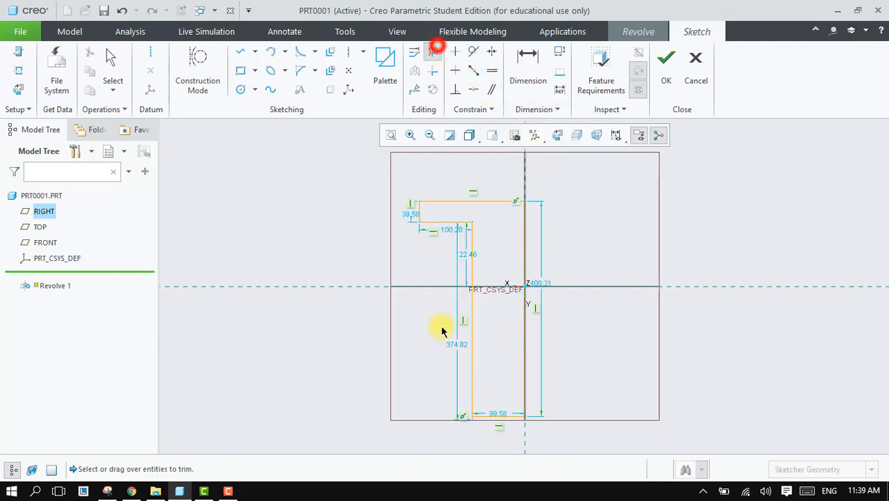
{"action": "scroll", "coordinate": [476, 429], "scroll_direction": "down", "scroll_amount": 8}
{"action": "left_click", "coordinate": [467, 389]}
{"action": "middle_click", "coordinate": [462, 412]}
{"action": "scroll", "coordinate": [433, 371], "scroll_direction": "up", "scroll_amount": 8}
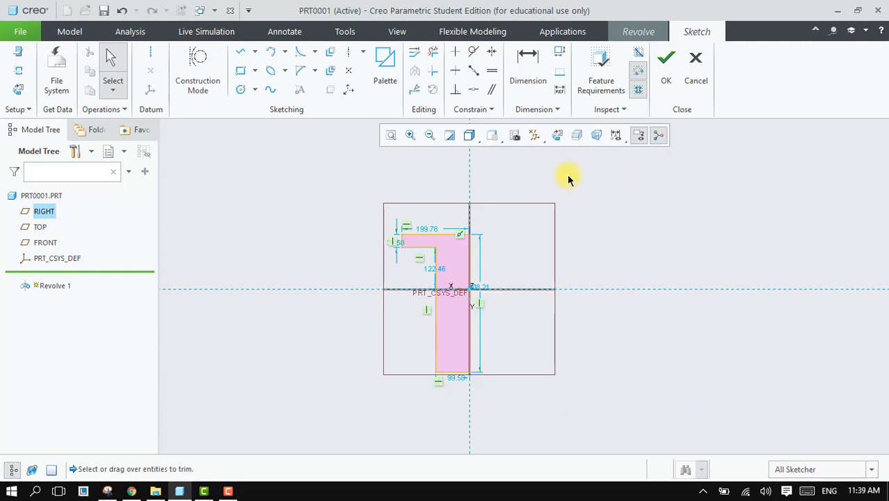
{"action": "left_click", "coordinate": [666, 78]}
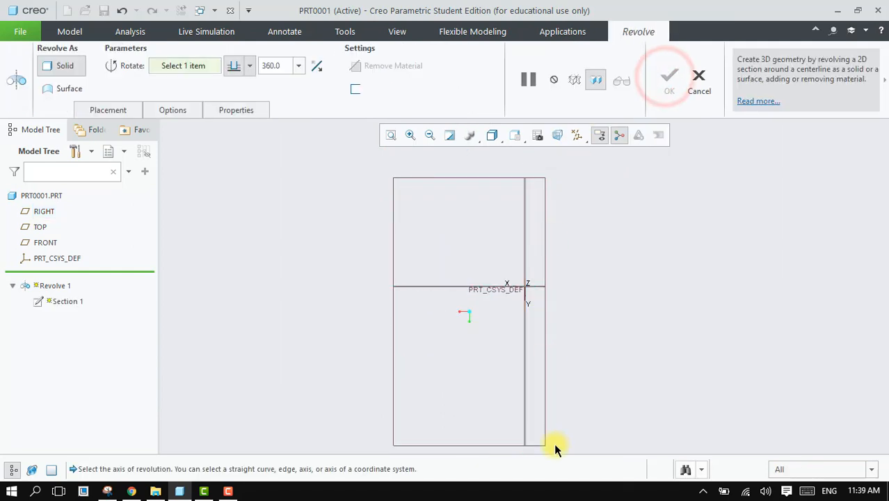
- Revolve the half bolt profile 360 degrees as a solid about the vertical Y axis of the default coordinate system
{"action": "left_click", "coordinate": [525, 301]}
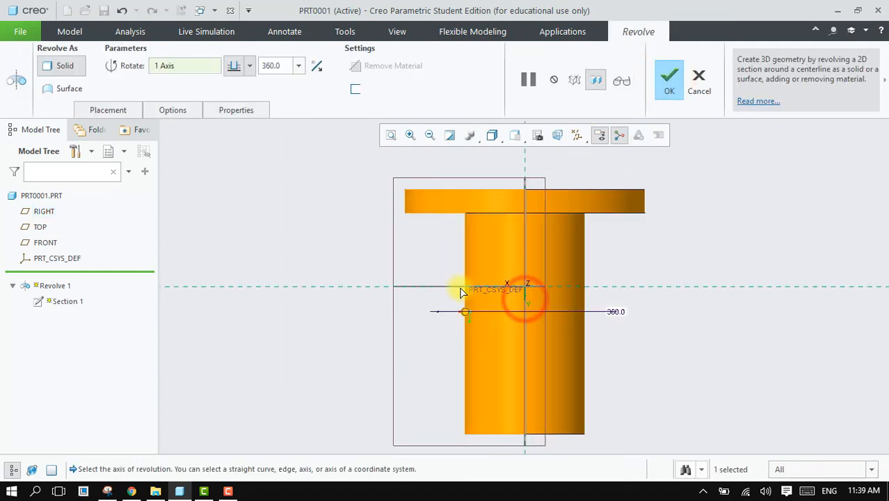
{"action": "left_click", "coordinate": [666, 80]}
{"action": "mouse_move", "coordinate": [423, 344]}
{"action": "middle_mouse_down"}
{"action": "mouse_move", "coordinate": [434, 341]}
{"action": "mouse_move", "coordinate": [425, 348]}
{"action": "middle_mouse_up"}
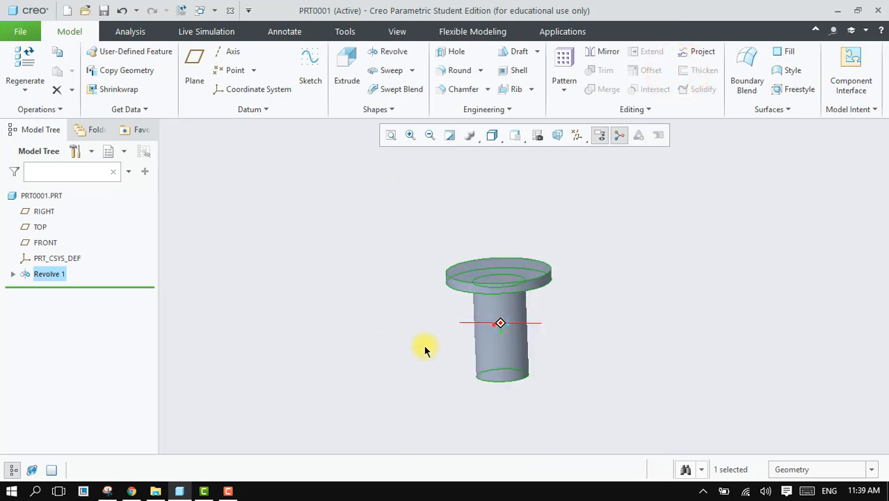
- Start a helical sweep and define its internal profile sketch on the RIGHT plane, viewed in 2D
{"action": "left_click", "coordinate": [412, 71]}
{"action": "left_click", "coordinate": [381, 107]}
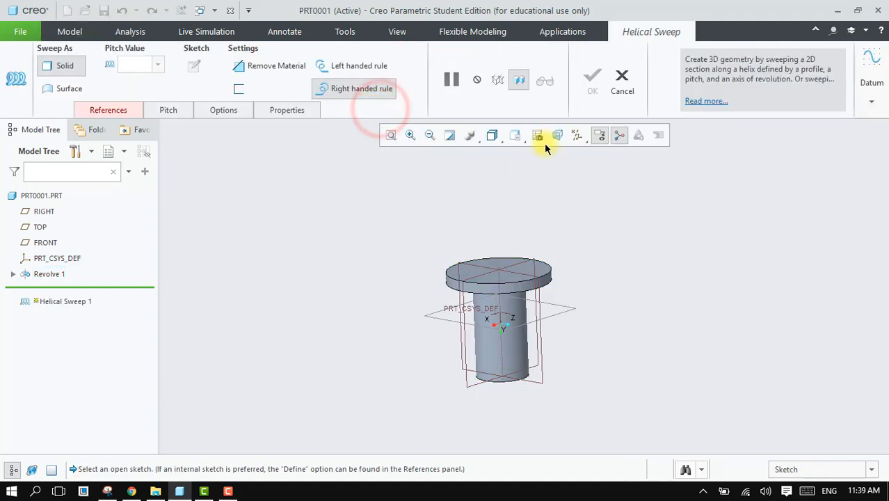
{"action": "left_click", "coordinate": [133, 111]}
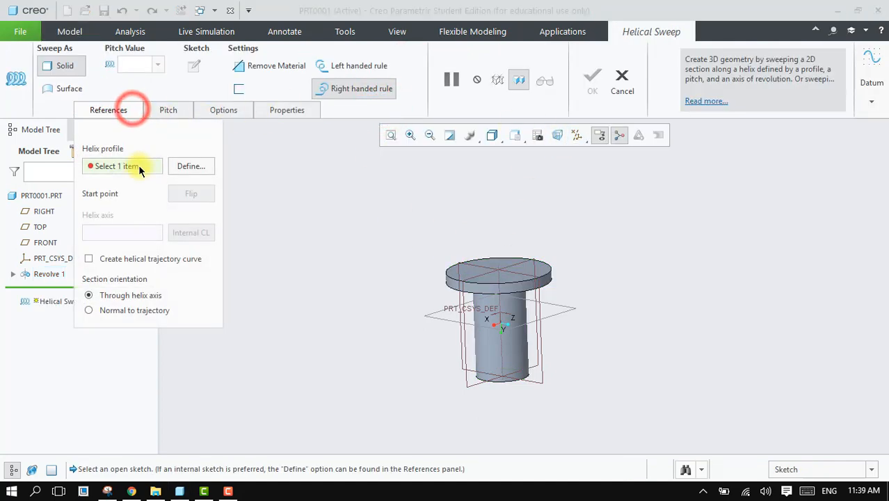
{"action": "left_click", "coordinate": [189, 164]}
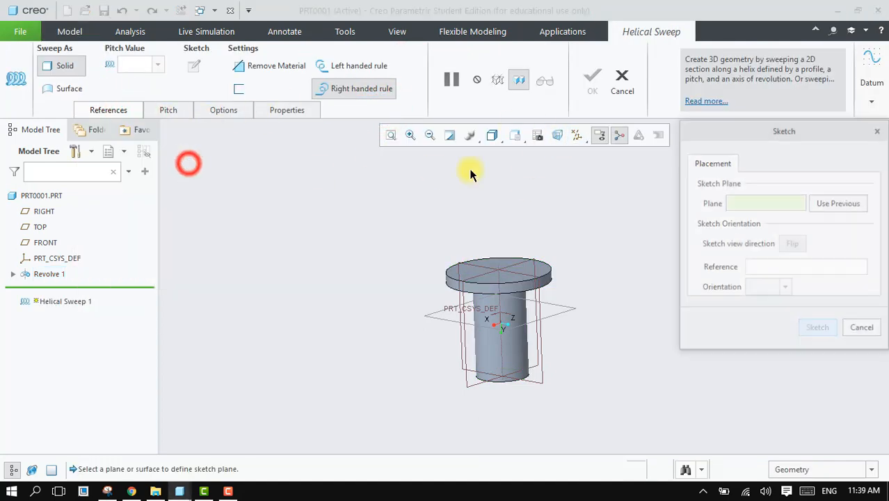
{"action": "left_click", "coordinate": [537, 305]}
{"action": "left_click", "coordinate": [818, 329]}
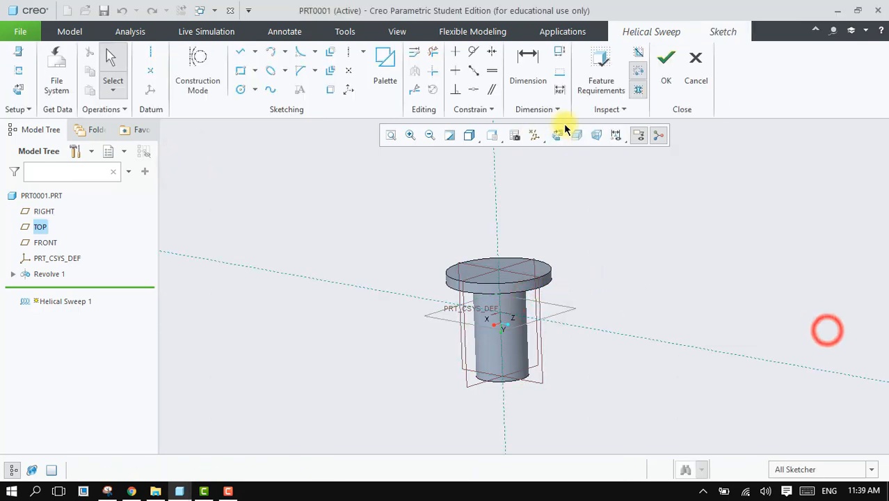
{"action": "left_click", "coordinate": [557, 135]}
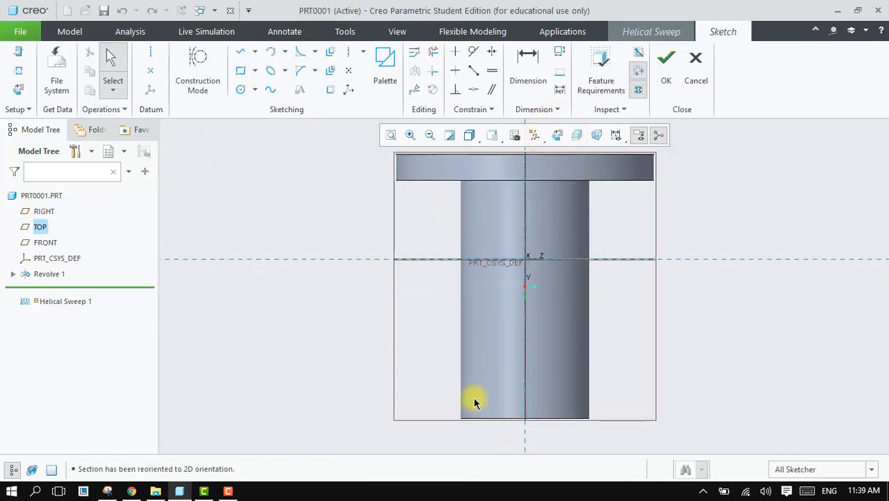
- Add the shank's side silhouette edge and its end face as sketch references
{"action": "left_click", "coordinate": [17, 71]}
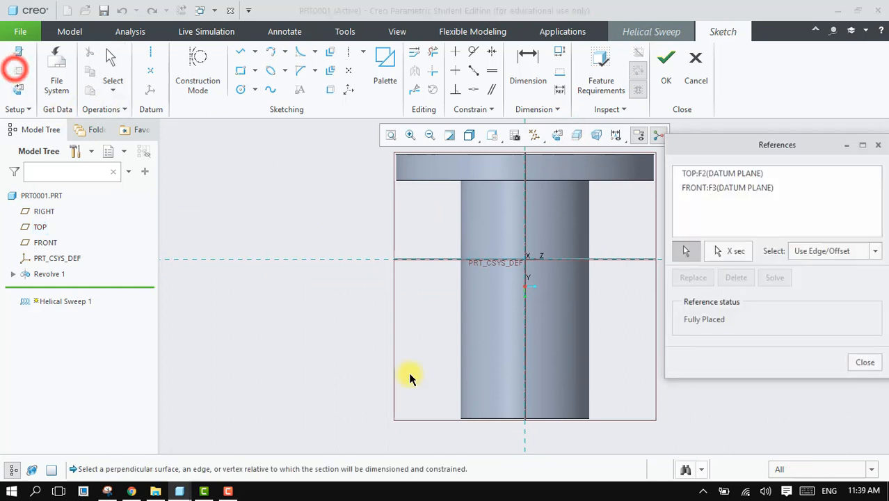
{"action": "left_click", "coordinate": [458, 384]}
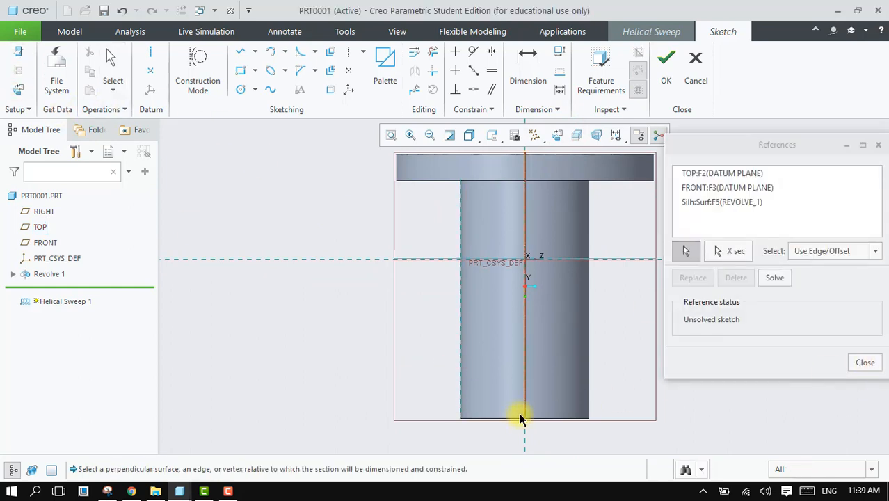
{"action": "left_click", "coordinate": [862, 369]}
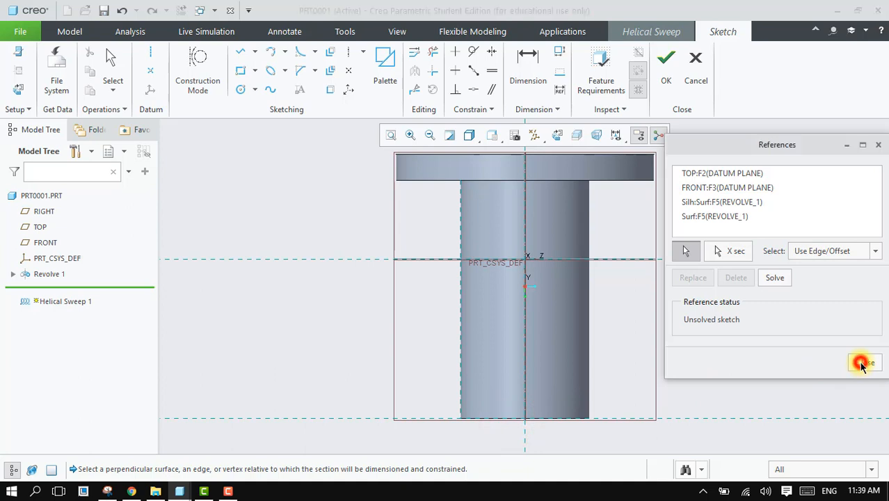
- Sketch a vertical helix profile line about 273 long on the shank's silhouette, starting about 30 above its end, and pick the bolt's centre as helix axis
{"action": "left_click", "coordinate": [238, 55]}
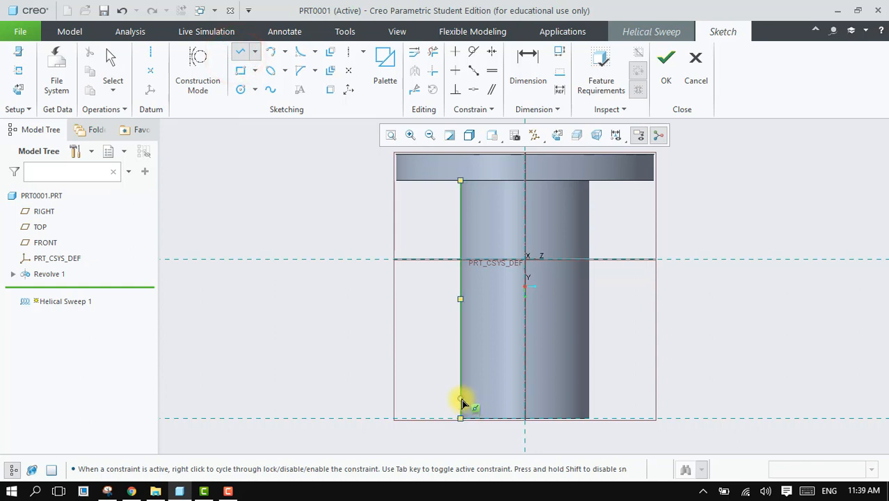
{"action": "left_click", "coordinate": [465, 227]}
{"action": "middle_click", "coordinate": [463, 226]}
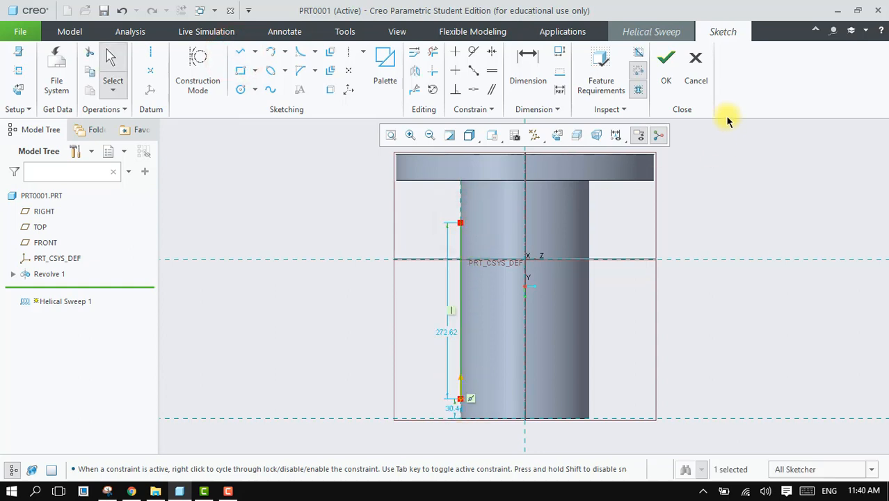
{"action": "left_click", "coordinate": [666, 62]}
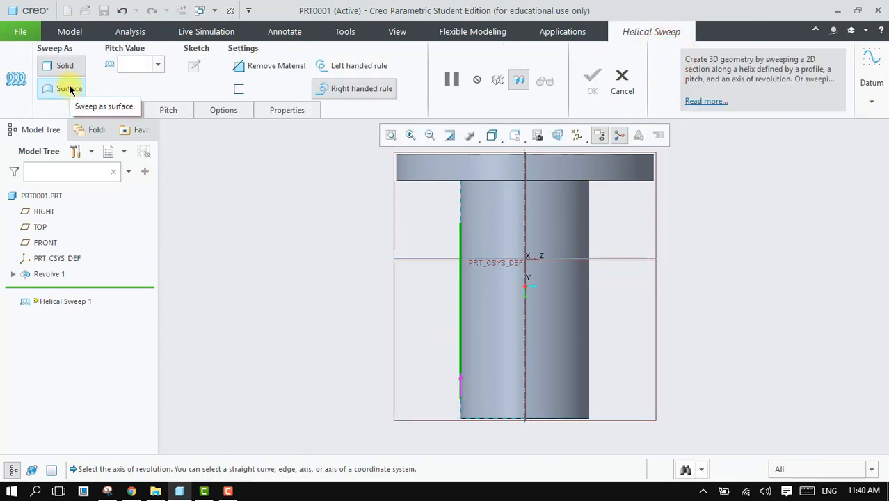
{"action": "left_click", "coordinate": [118, 110]}
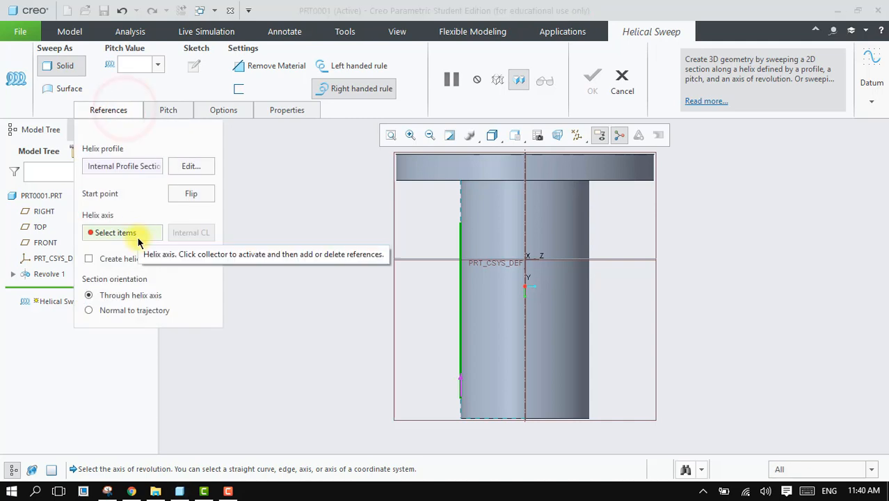
{"action": "left_click", "coordinate": [524, 411]}
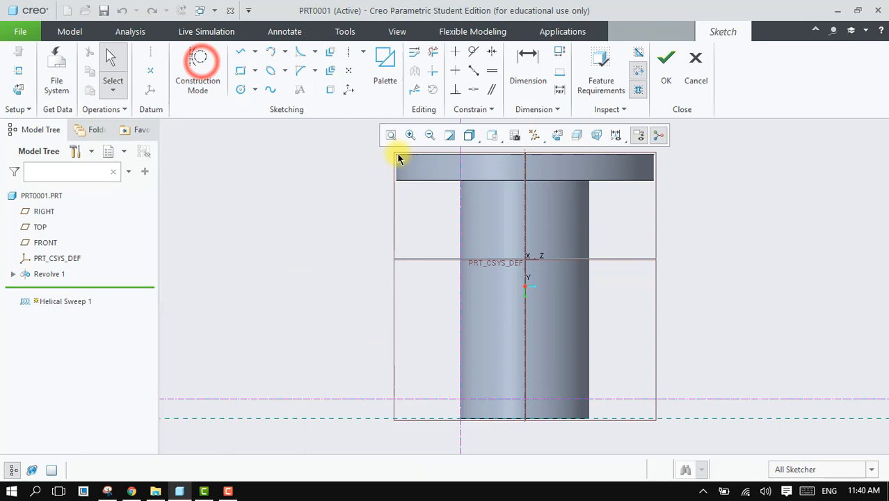
- Sketch a circular sweep section about 16 in diameter centred on the profile line's lower end and complete the helical sweep
{"action": "left_click", "coordinate": [241, 89]}
{"action": "scroll", "coordinate": [487, 407], "scroll_direction": "up", "scroll_amount": 5}
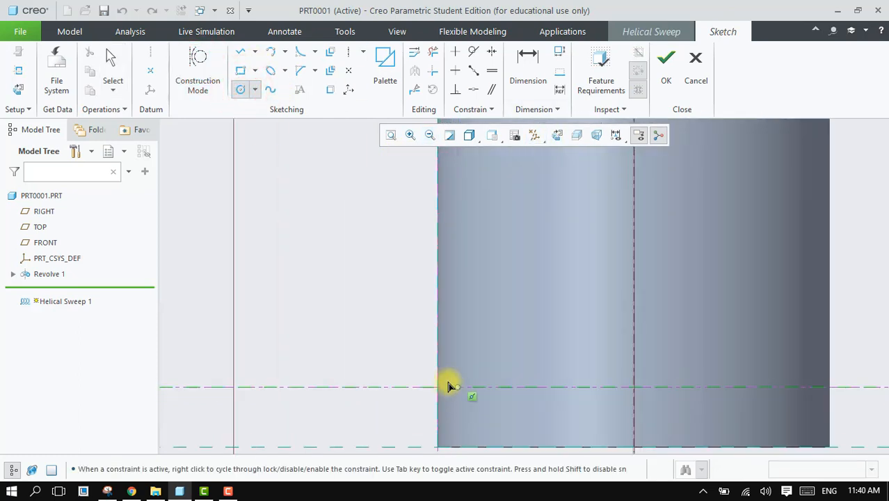
{"action": "scroll", "coordinate": [435, 390], "scroll_direction": "down", "scroll_amount": 4}
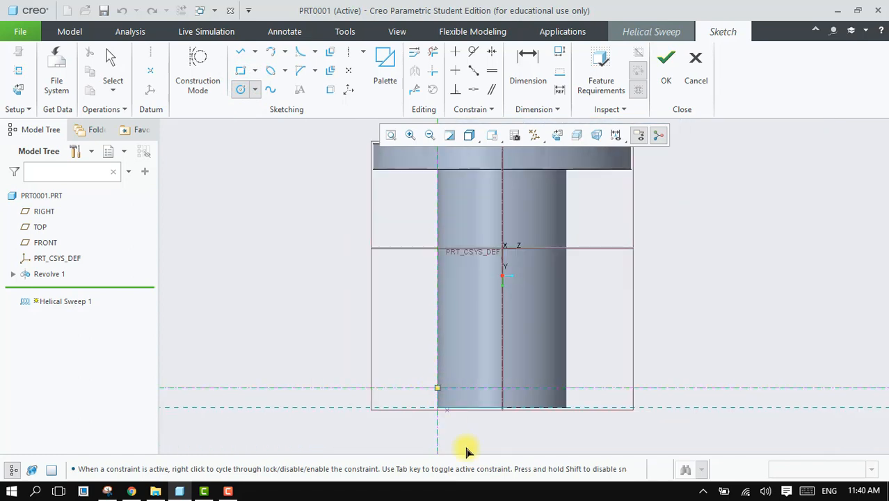
{"action": "scroll", "coordinate": [429, 384], "scroll_direction": "up", "scroll_amount": 3}
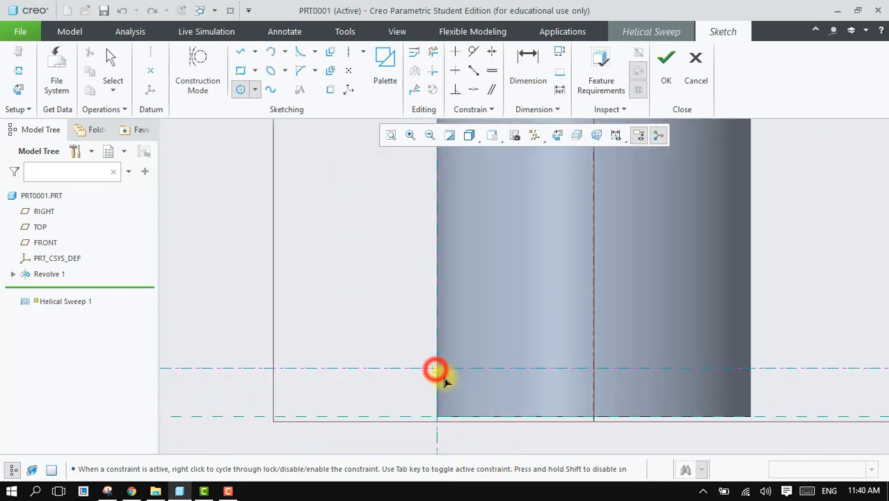
{"action": "left_click", "coordinate": [445, 383]}
{"action": "middle_click", "coordinate": [446, 383]}
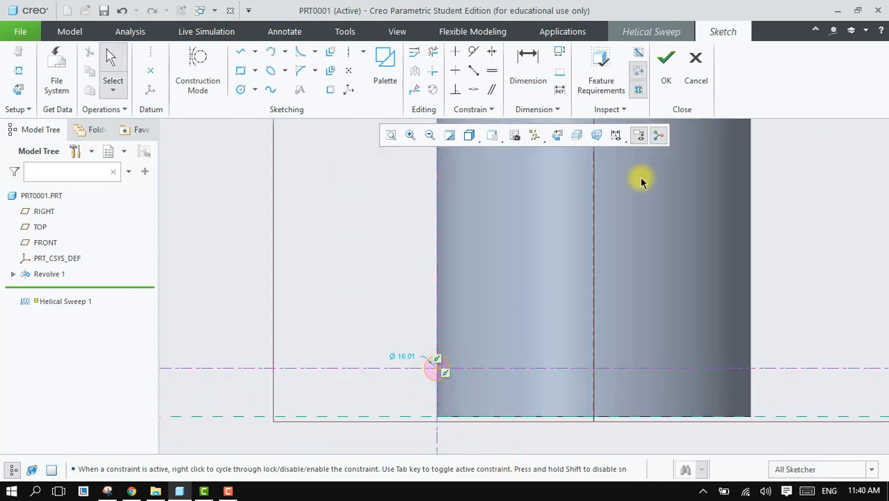
{"action": "left_click", "coordinate": [664, 65]}
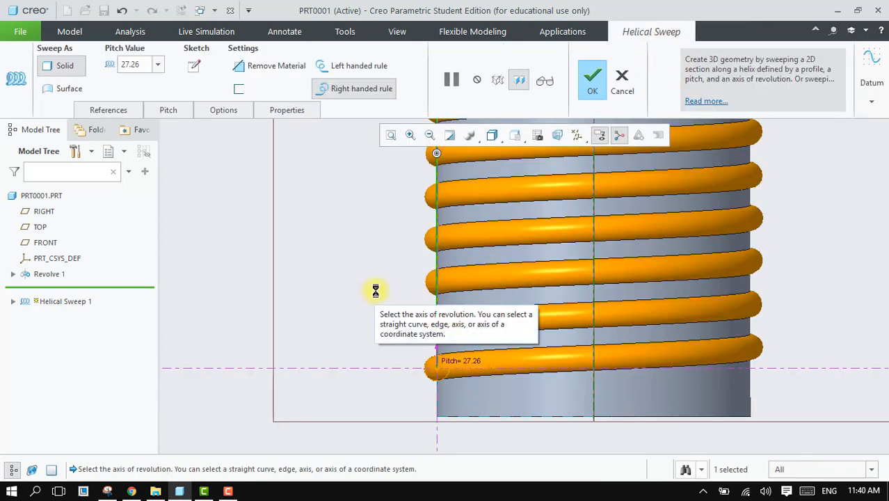
{"action": "middle_click", "coordinate": [374, 295]}
{"action": "mouse_move", "coordinate": [377, 288]}
{"action": "middle_mouse_down"}
{"action": "mouse_move", "coordinate": [397, 269]}
{"action": "mouse_move", "coordinate": [437, 288]}
{"action": "mouse_move", "coordinate": [416, 230]}
{"action": "mouse_move", "coordinate": [468, 272]}
{"action": "mouse_move", "coordinate": [393, 284]}
{"action": "middle_mouse_up"}
- Redefine the helical sweep to remove material so that it cuts a thread groove into the shank, and accept it
{"action": "right_click", "coordinate": [60, 290]}
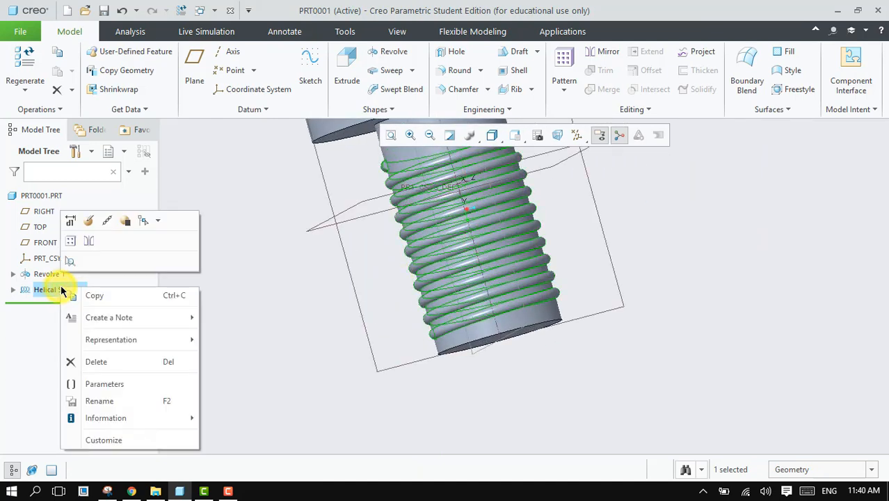
{"action": "left_click", "coordinate": [85, 222]}
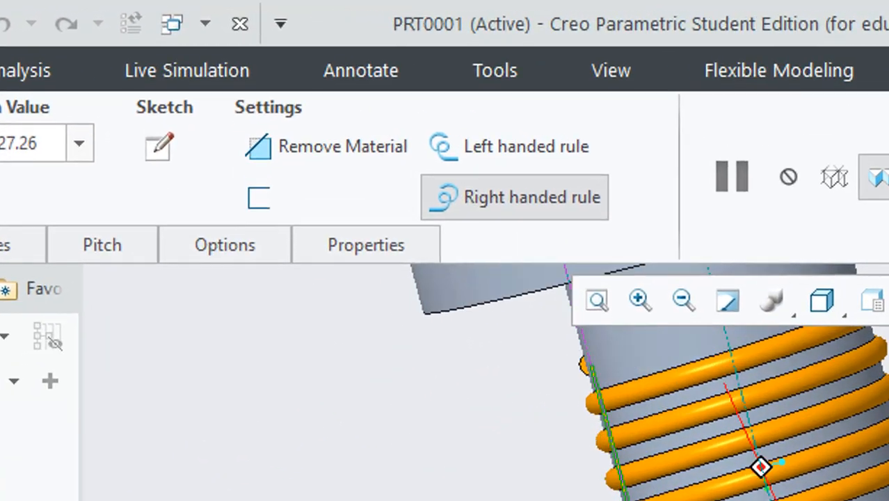
{"action": "scroll", "coordinate": [669, 424], "scroll_direction": "down", "scroll_amount": 2}
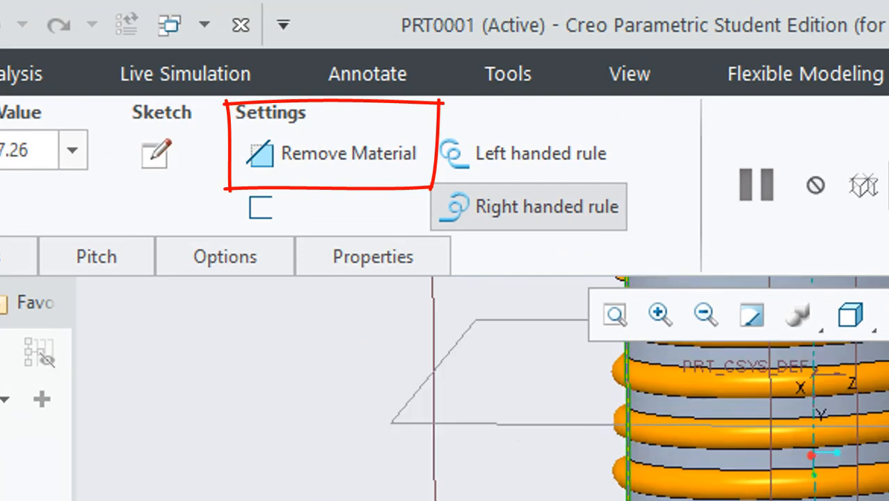
{"action": "scroll", "coordinate": [626, 424], "scroll_direction": "up", "scroll_amount": 2}
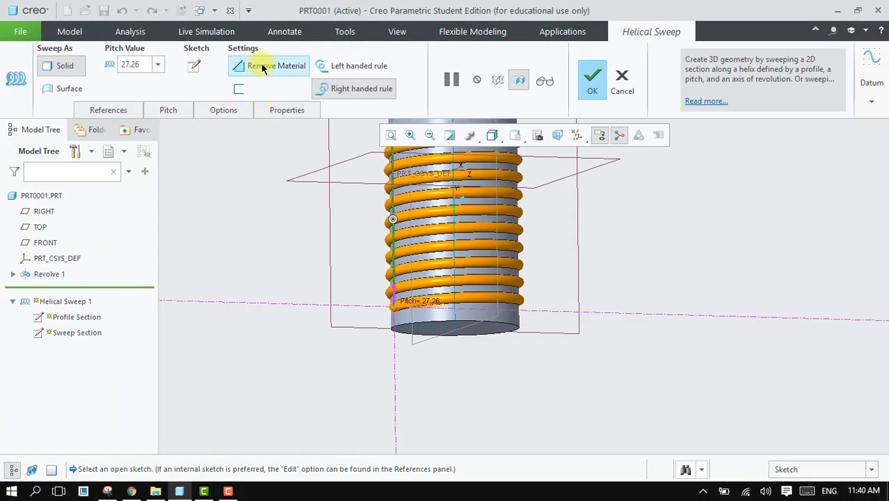
{"action": "left_click", "coordinate": [260, 66]}
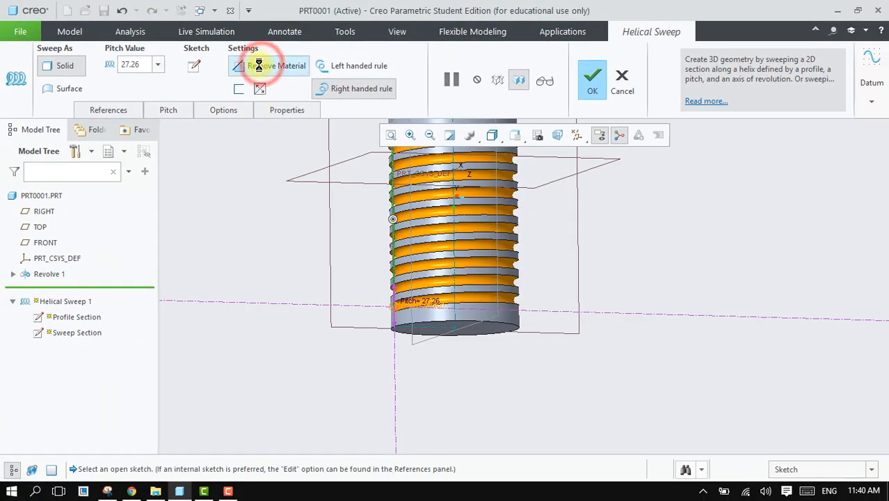
{"action": "middle_click_drag", "start_coordinate": [370, 295], "coordinate": [361, 313]}
{"action": "scroll", "coordinate": [366, 306], "scroll_direction": "up", "scroll_amount": 4}
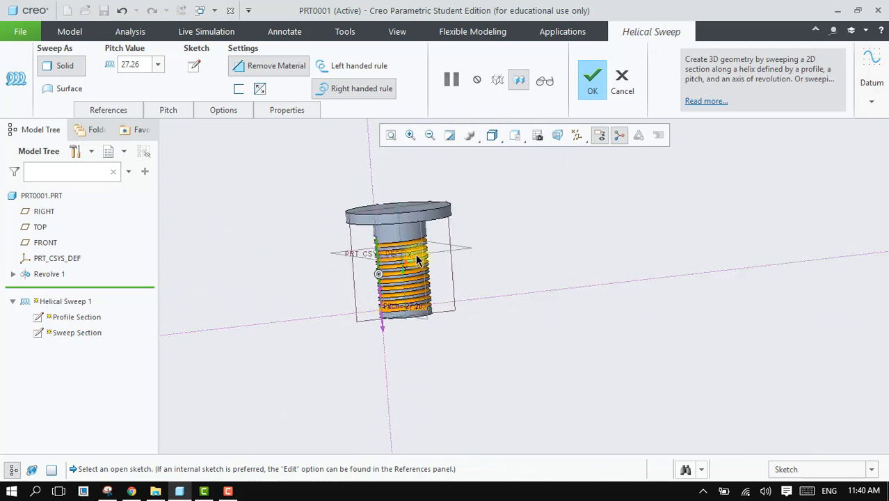
{"action": "scroll", "coordinate": [416, 259], "scroll_direction": "down", "scroll_amount": 4}
{"action": "scroll", "coordinate": [345, 282], "scroll_direction": "down", "scroll_amount": 2}
{"action": "scroll", "coordinate": [310, 295], "scroll_direction": "up", "scroll_amount": 2}
{"action": "middle_click_drag", "start_coordinate": [260, 311], "coordinate": [355, 313]}
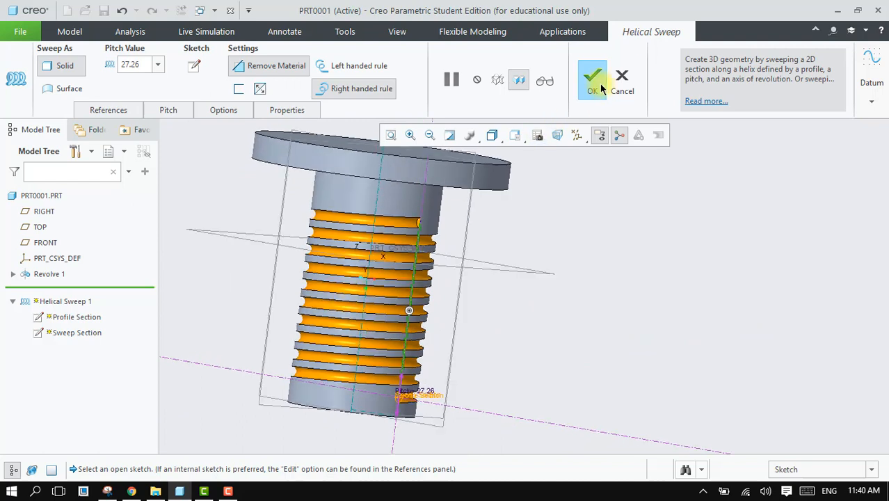
{"action": "left_click", "coordinate": [602, 89]}
{"action": "middle_click_drag", "start_coordinate": [479, 318], "coordinate": [518, 322]}
{"action": "left_click", "coordinate": [518, 322]}
{"action": "mouse_move", "coordinate": [590, 320]}
{"action": "middle_mouse_down"}
{"action": "mouse_move", "coordinate": [656, 325]}
{"action": "mouse_move", "coordinate": [540, 299]}
{"action": "middle_mouse_up"}
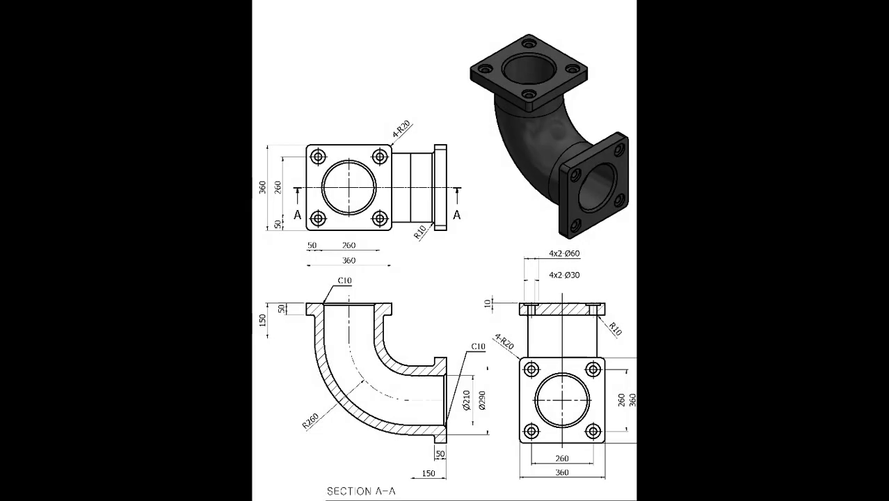